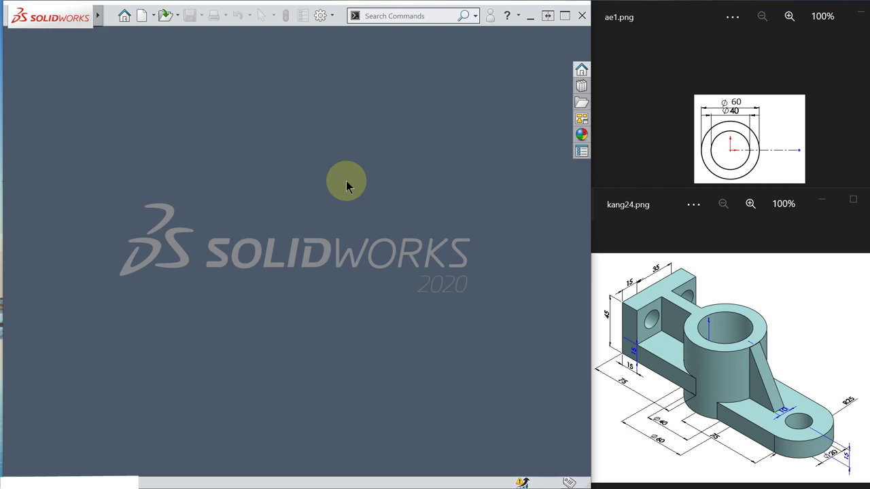
Create a new part document from the Partmm template.
{"action": "left_click", "coordinate": [154, 16]}
{"action": "left_click", "coordinate": [156, 31]}
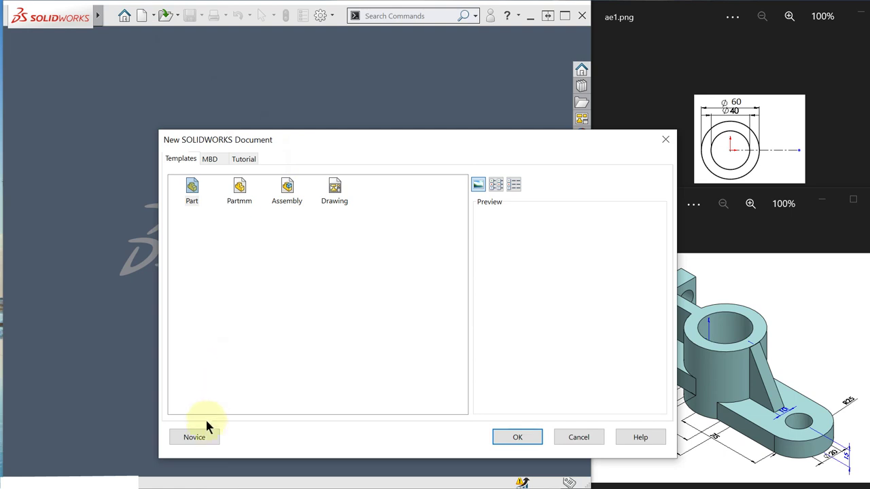
{"action": "left_click", "coordinate": [200, 439]}
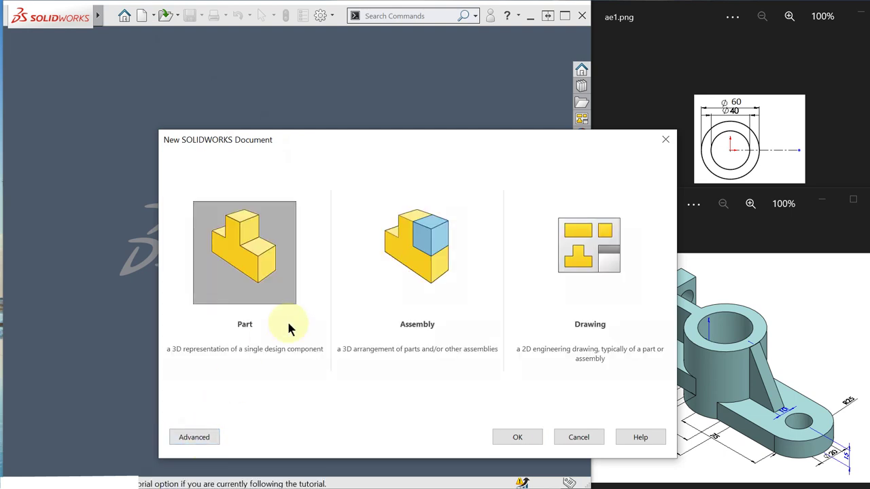
{"action": "left_click", "coordinate": [204, 439]}
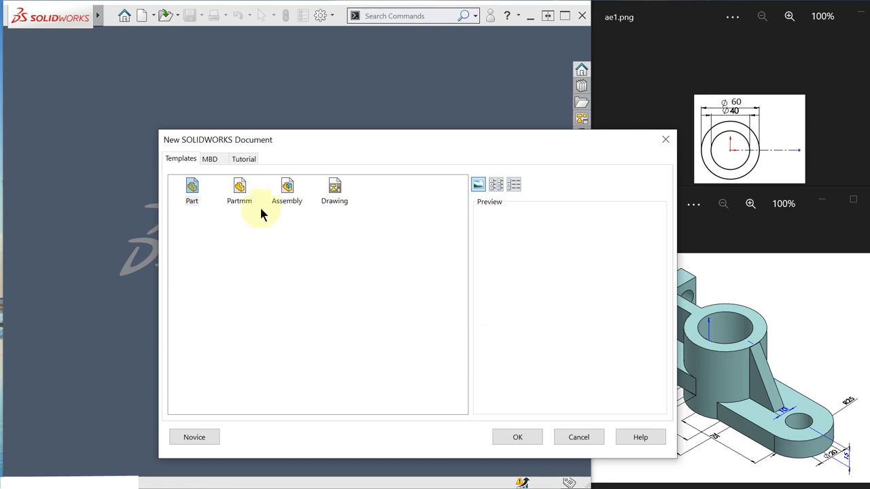
{"action": "left_click", "coordinate": [240, 192]}
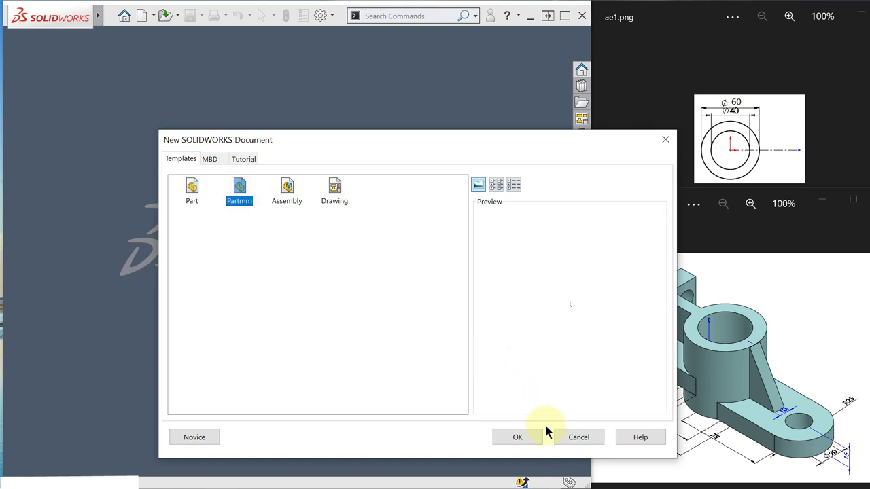
{"action": "left_click", "coordinate": [517, 438]}
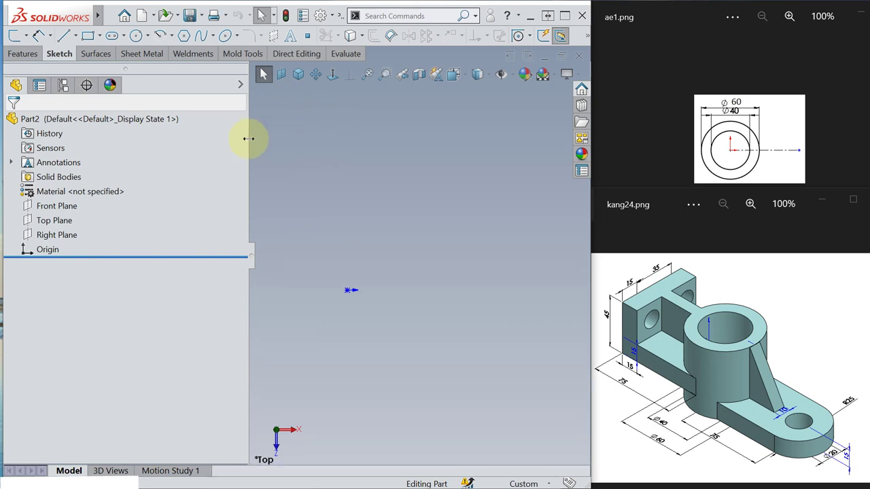
Narrow the feature tree, check the Part Templates save location in Save As, then cancel.
{"action": "left_click_drag", "start_coordinate": [248, 147], "coordinate": [152, 149]}
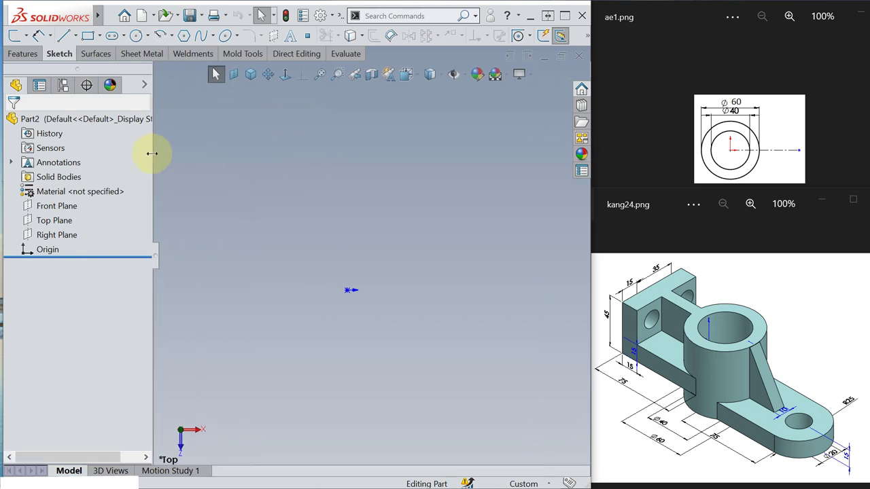
{"action": "left_click", "coordinate": [109, 17]}
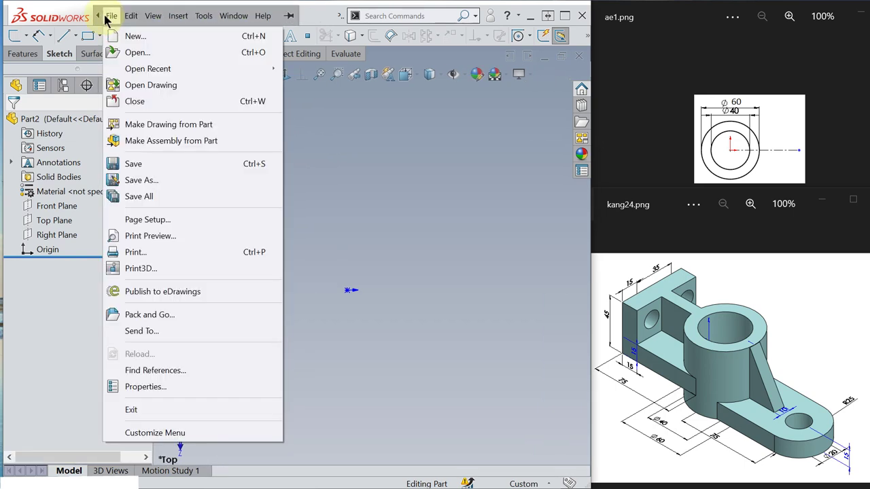
{"action": "double_click", "coordinate": [108, 17]}
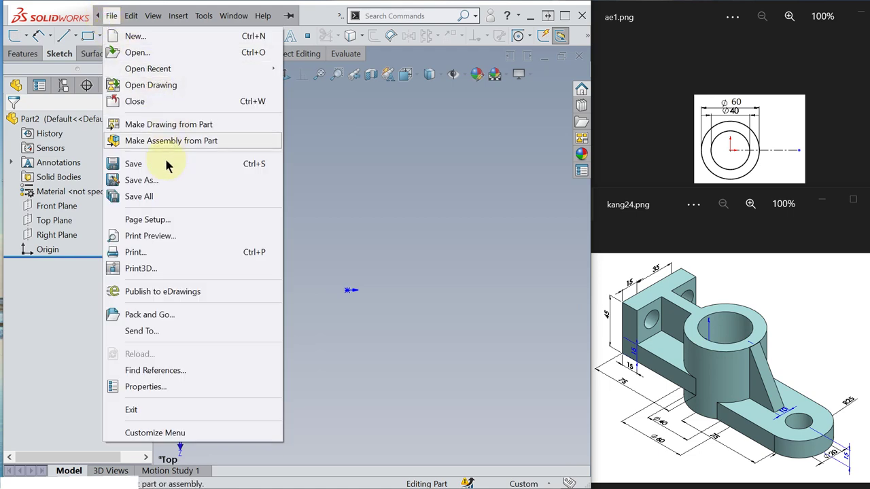
{"action": "left_click", "coordinate": [163, 181]}
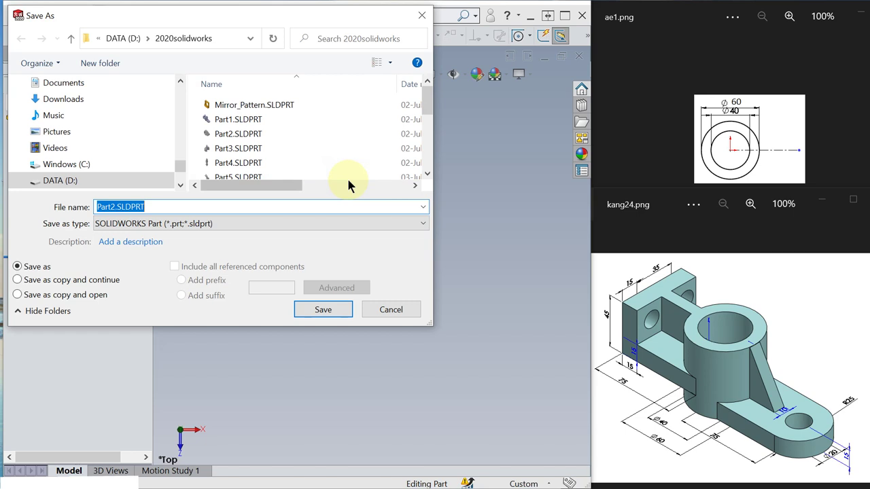
{"action": "left_click", "coordinate": [423, 225]}
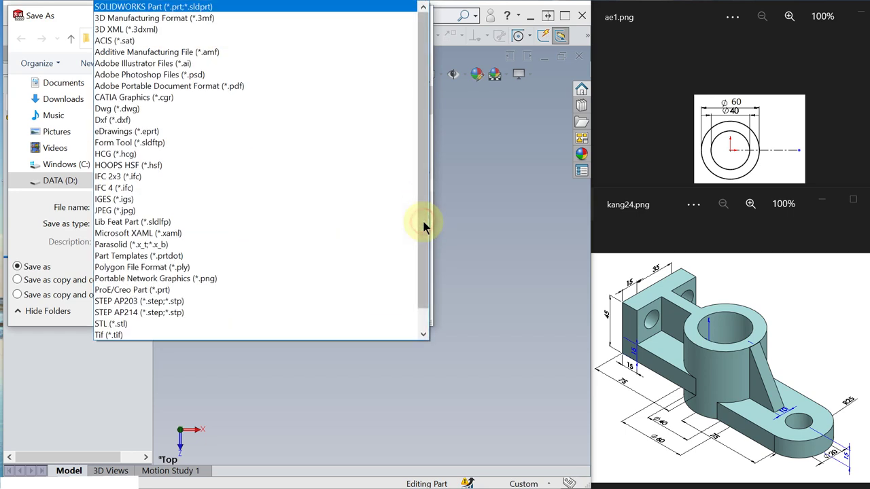
{"action": "left_click", "coordinate": [201, 256]}
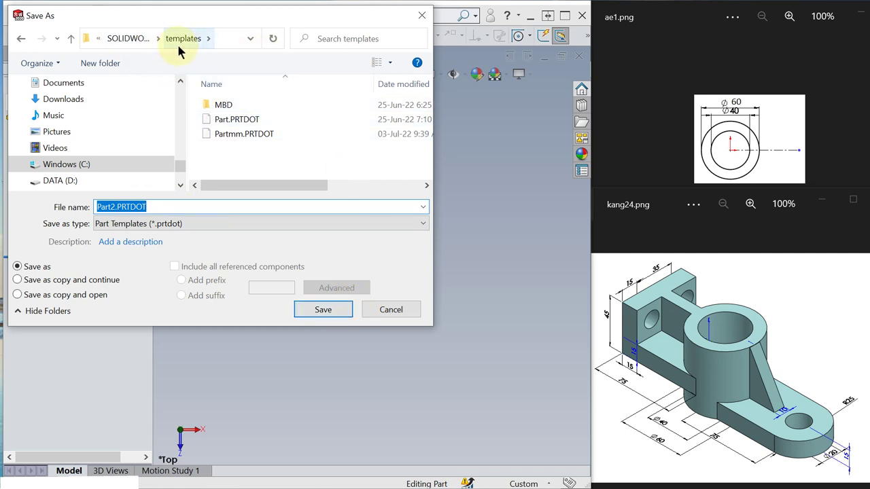
{"action": "left_click", "coordinate": [250, 40]}
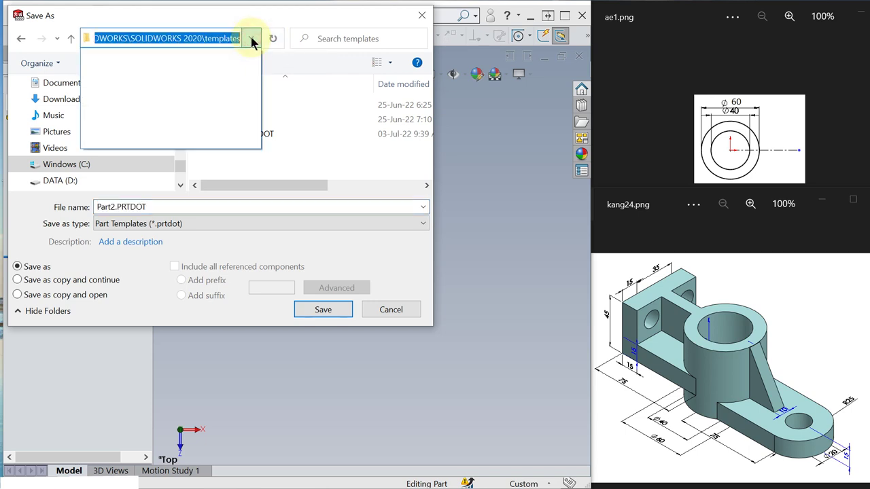
{"action": "left_click", "coordinate": [250, 39]}
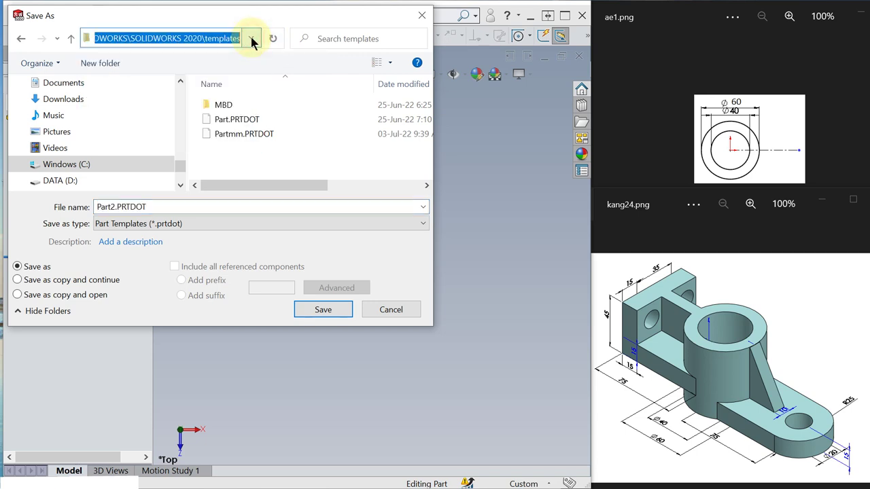
{"action": "left_click", "coordinate": [392, 311]}
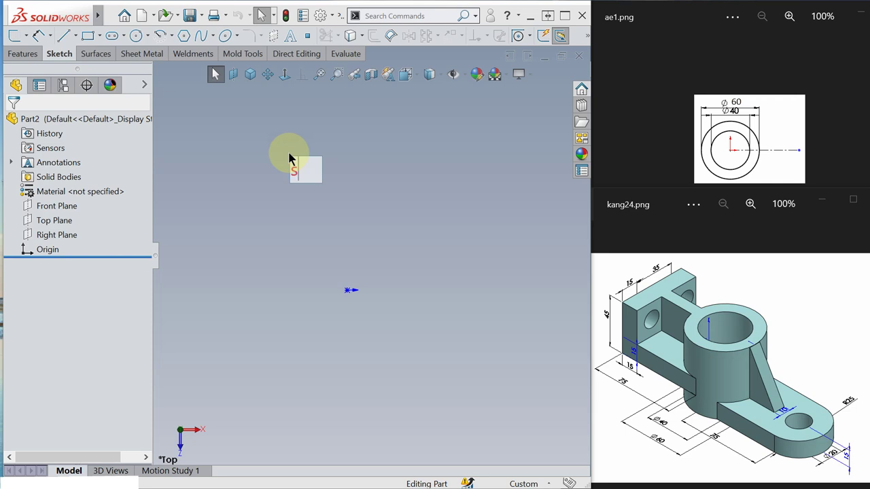
Call up the S shortcut bar to prepare for sketching on the Top Plane.
{"action": "key", "text": "s"}
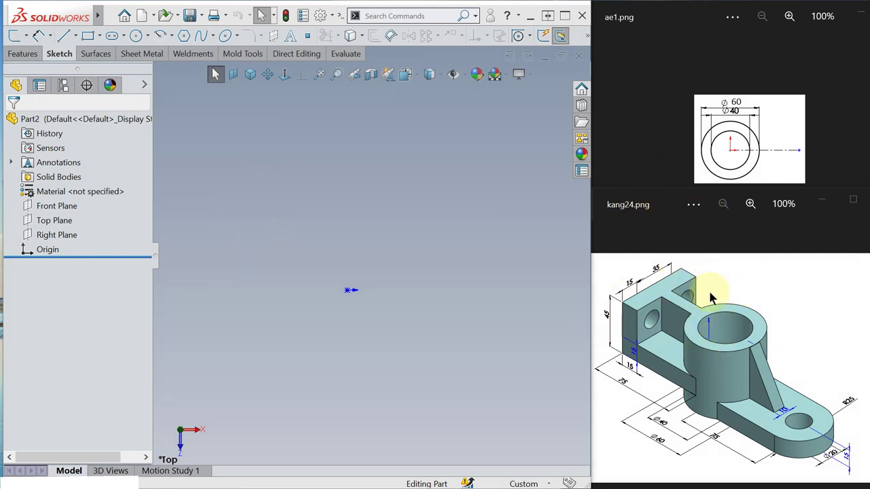
Start Sketch1 on the Top Plane and open the shortcut bar's Customize settings.
{"action": "left_click", "coordinate": [62, 221]}
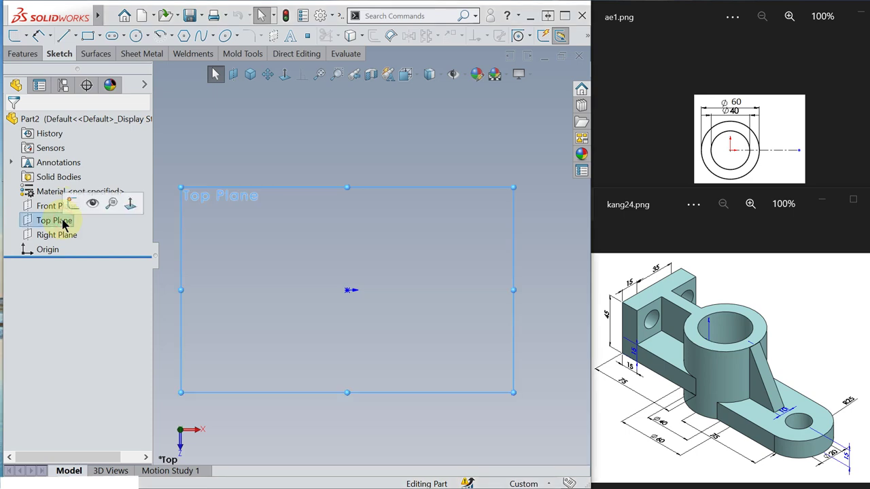
{"action": "left_click", "coordinate": [73, 205]}
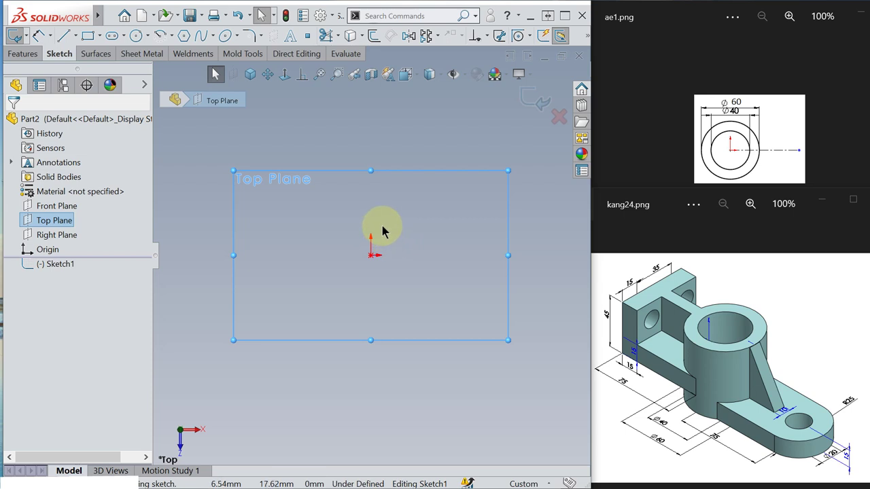
{"action": "key", "text": "s"}
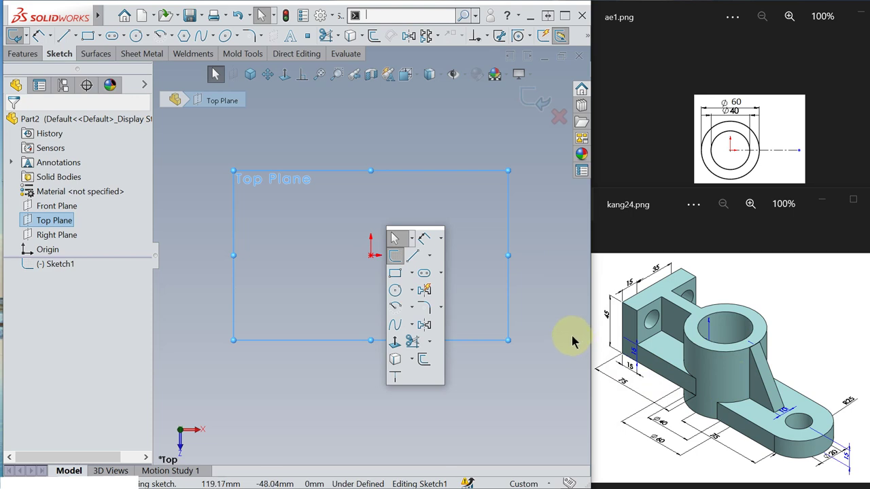
{"action": "right_click", "coordinate": [435, 262]}
{"action": "left_click", "coordinate": [460, 274]}
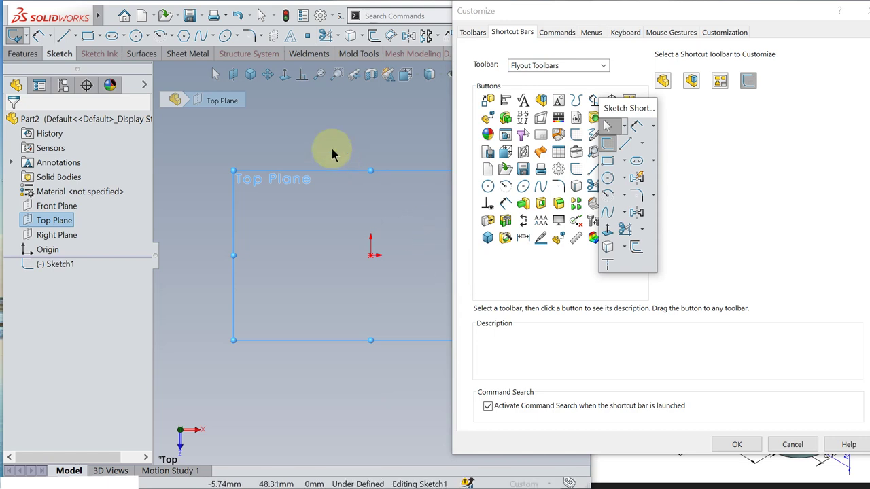
View the Sketch toolbar's buttons under Shortcut Bars, then cancel without changes.
{"action": "left_click", "coordinate": [603, 65]}
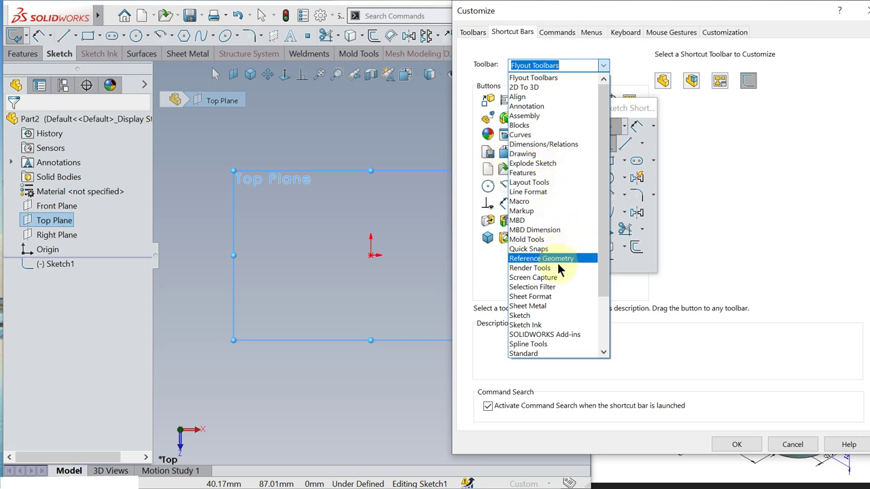
{"action": "left_click", "coordinate": [540, 317]}
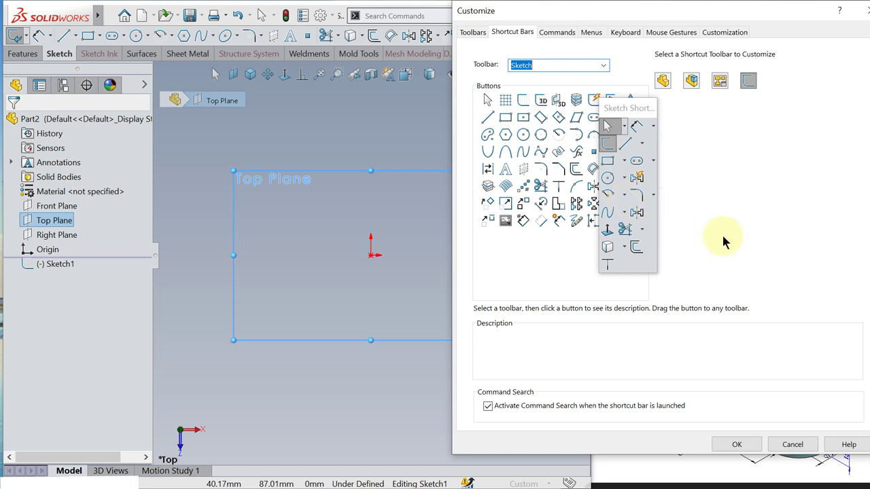
{"action": "left_click", "coordinate": [799, 445]}
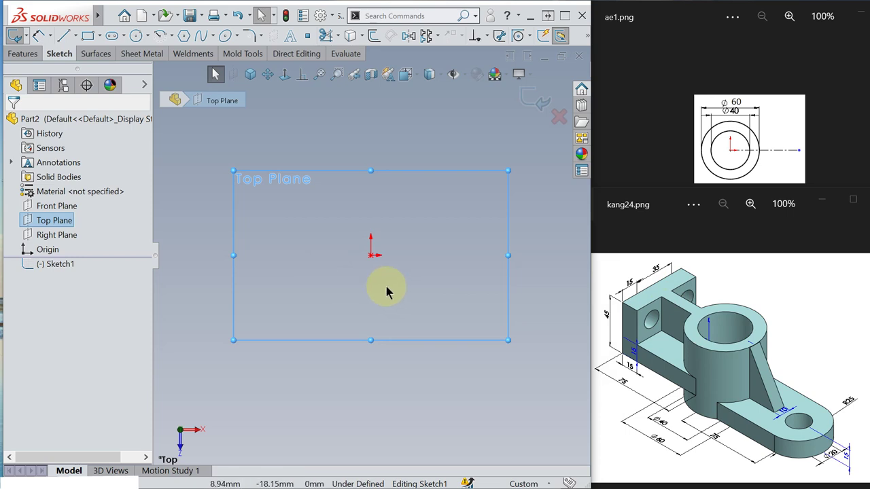
Draw a smaller inner and a larger outer circle, both centred on the origin.
{"action": "key", "text": "s"}
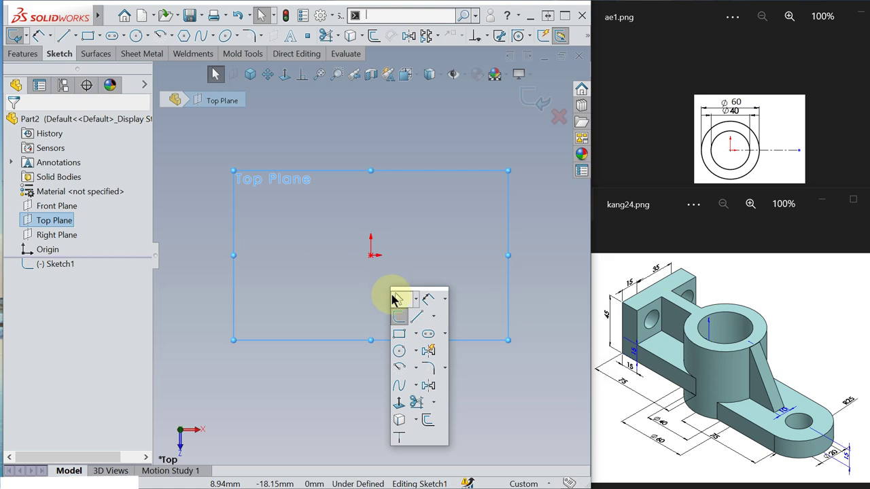
{"action": "left_click", "coordinate": [399, 350]}
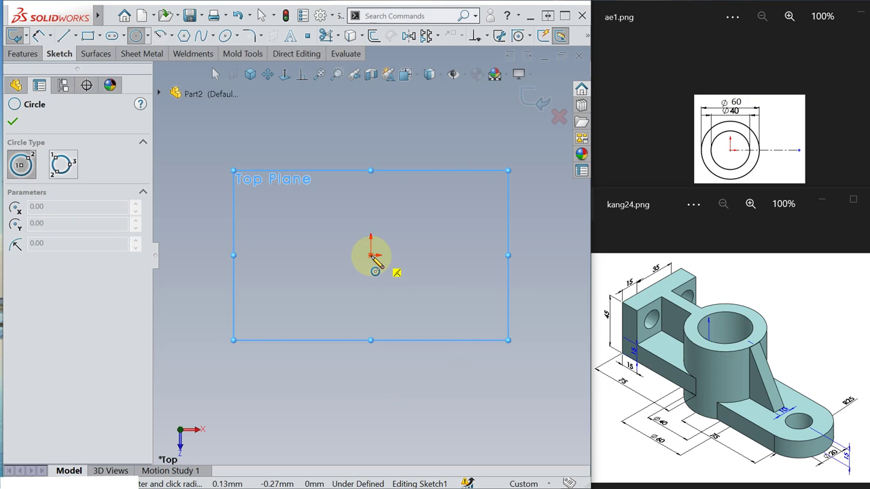
{"action": "left_click", "coordinate": [371, 256]}
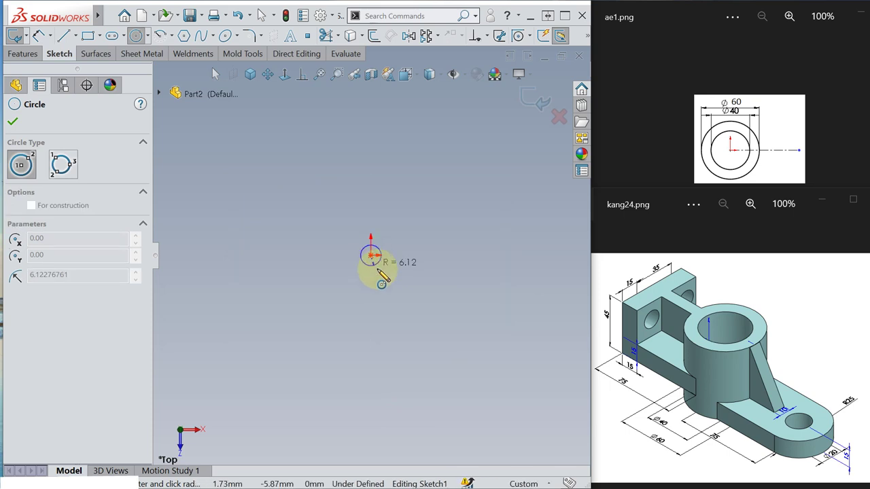
{"action": "left_click", "coordinate": [395, 286]}
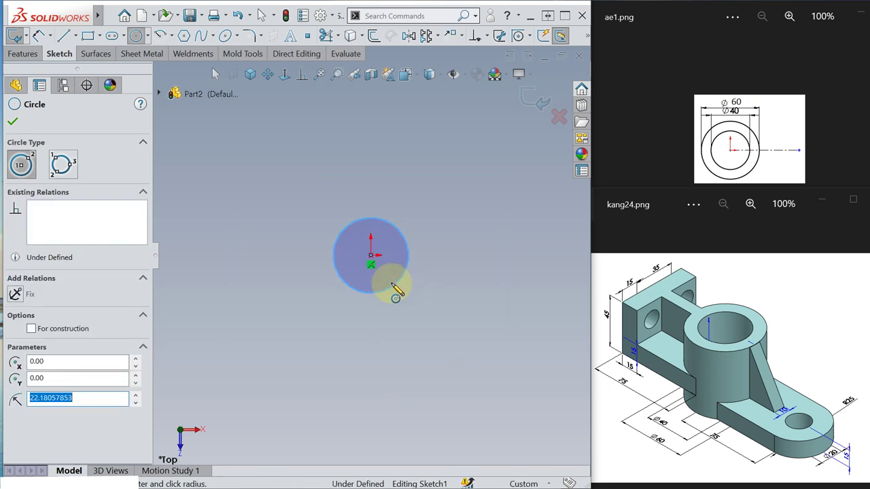
{"action": "left_click", "coordinate": [371, 256]}
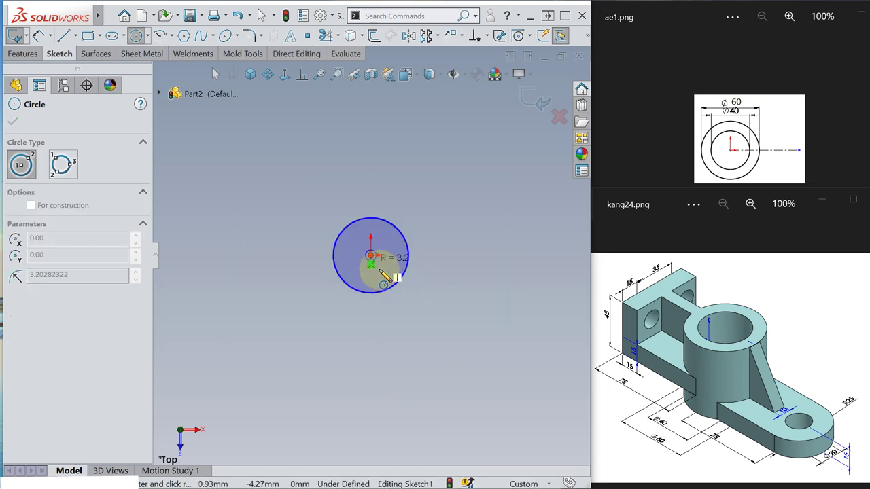
{"action": "left_click", "coordinate": [419, 305]}
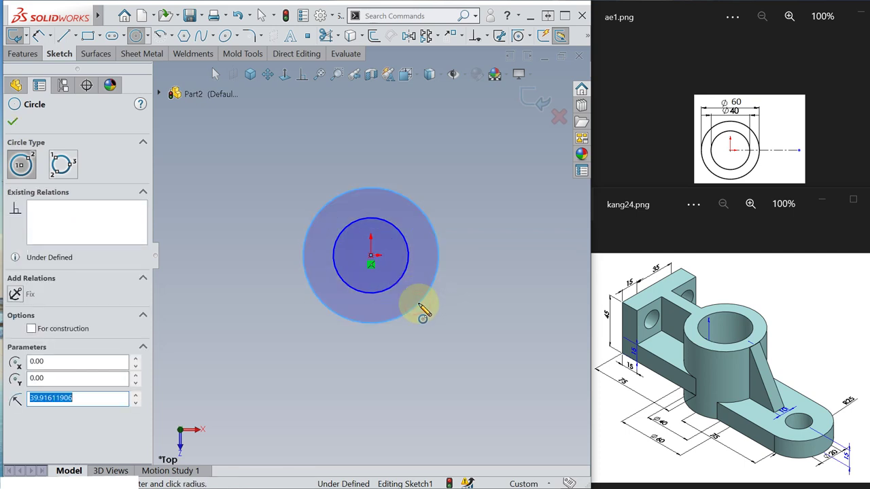
{"action": "right_click", "coordinate": [363, 313]}
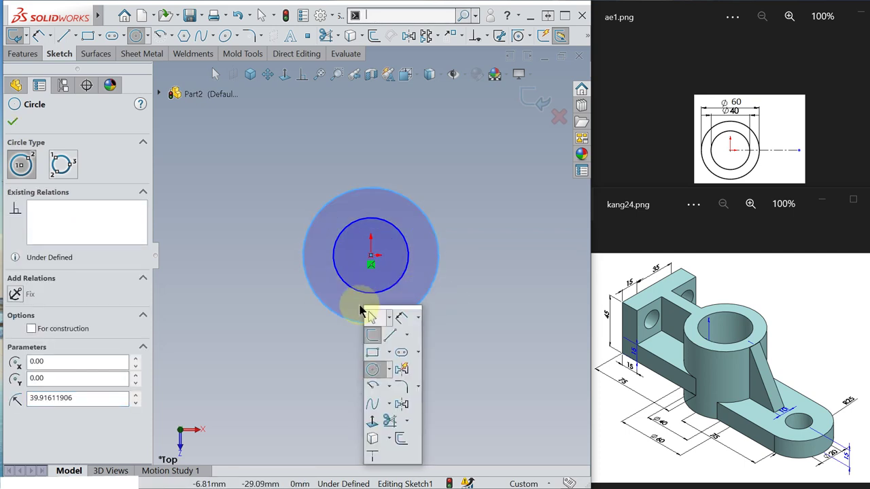
{"action": "left_click", "coordinate": [401, 325]}
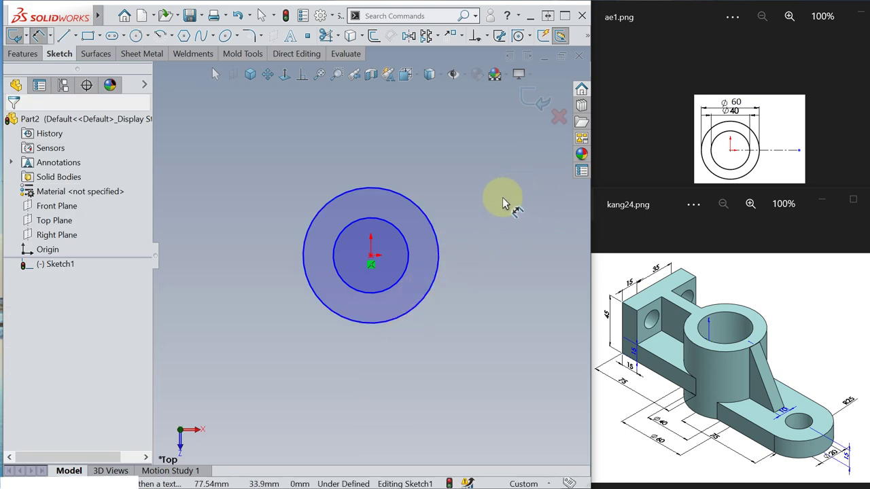
Dimension the inner circle Ø40 and the outer circle Ø60, then exit the sketch.
{"action": "left_click", "coordinate": [404, 239]}
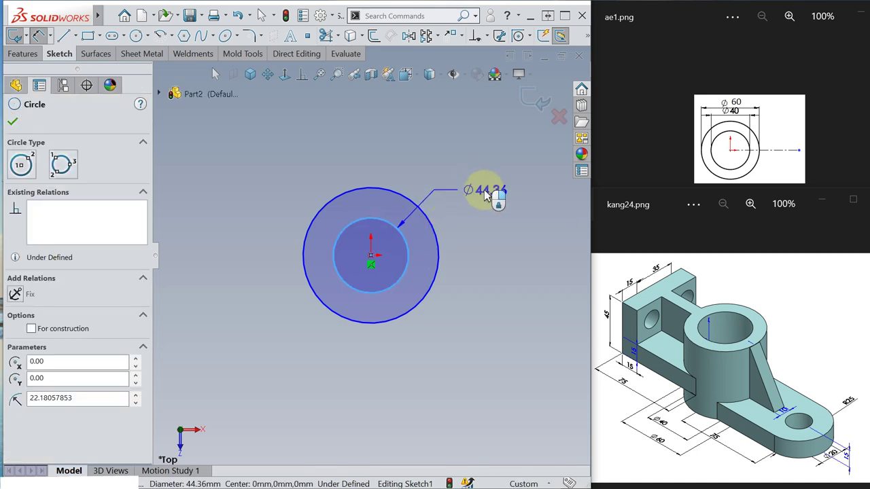
{"action": "left_click", "coordinate": [483, 189]}
{"action": "type", "text": "40"}
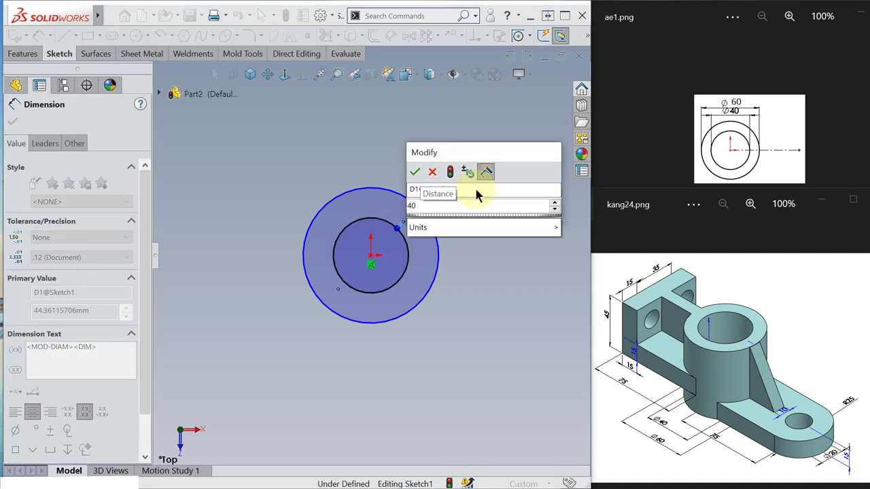
{"action": "key", "text": "Return"}
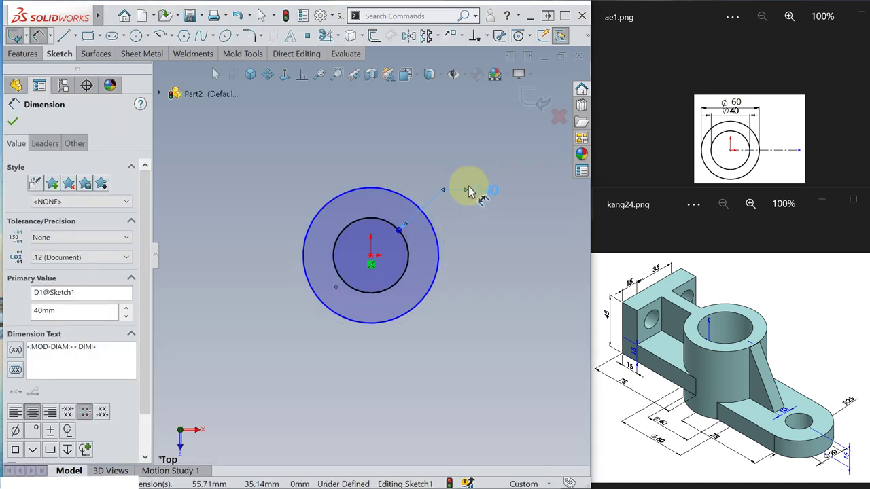
{"action": "left_click", "coordinate": [403, 199]}
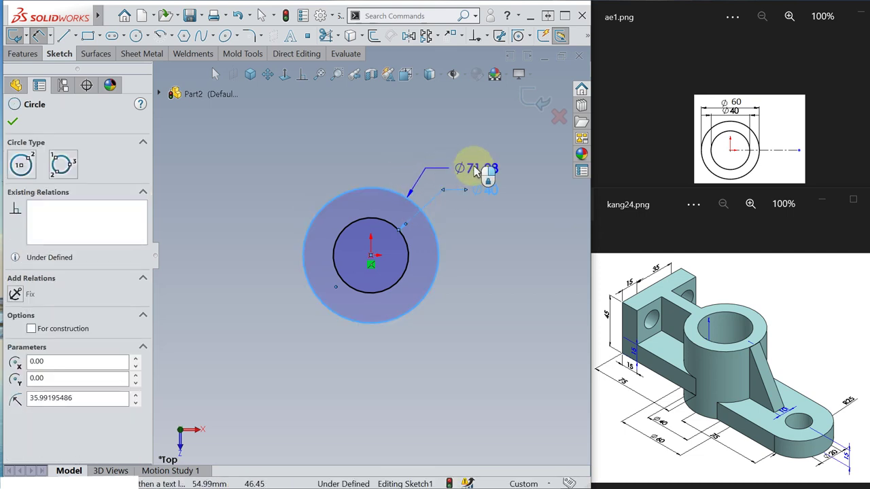
{"action": "left_click", "coordinate": [476, 168]}
{"action": "type", "text": "60"}
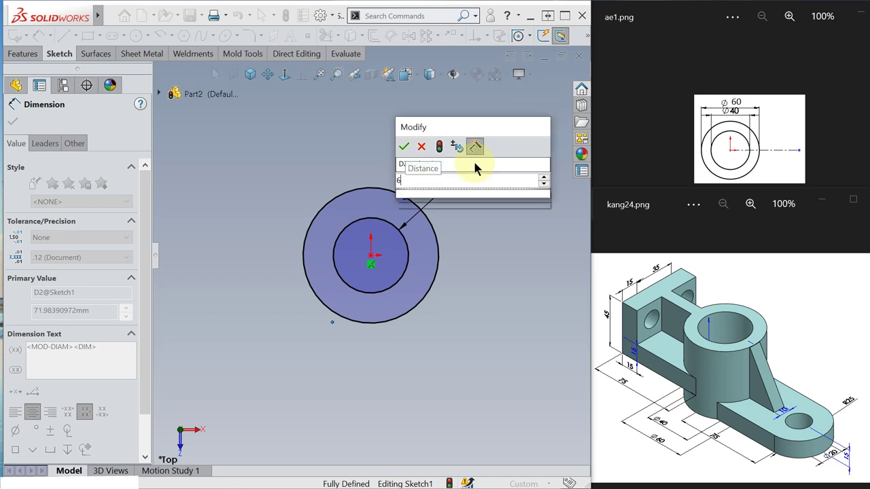
{"action": "key", "text": "Return"}
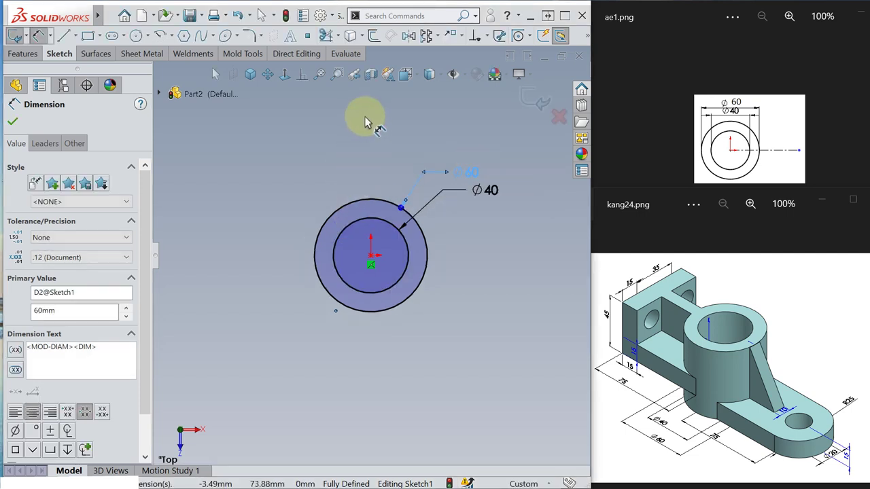
{"action": "left_click", "coordinate": [537, 103]}
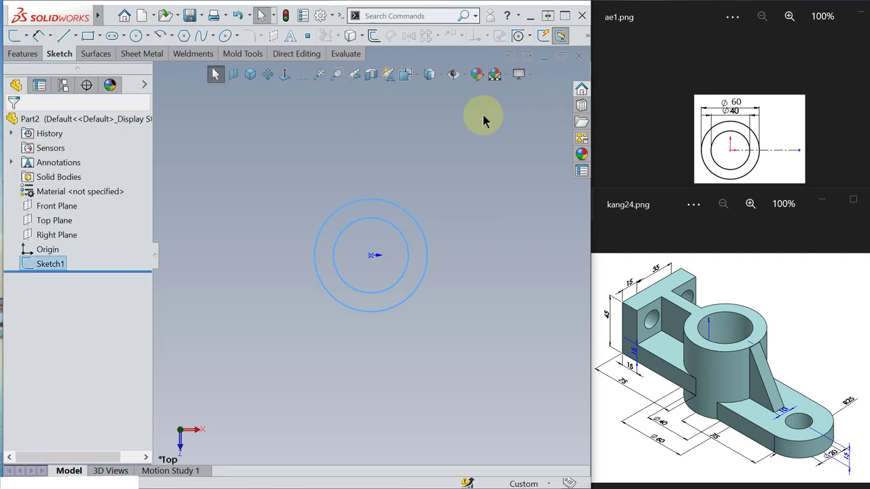
Extrude the ring sketch as a Blind boss 60 mm deep.
{"action": "key", "text": "s"}
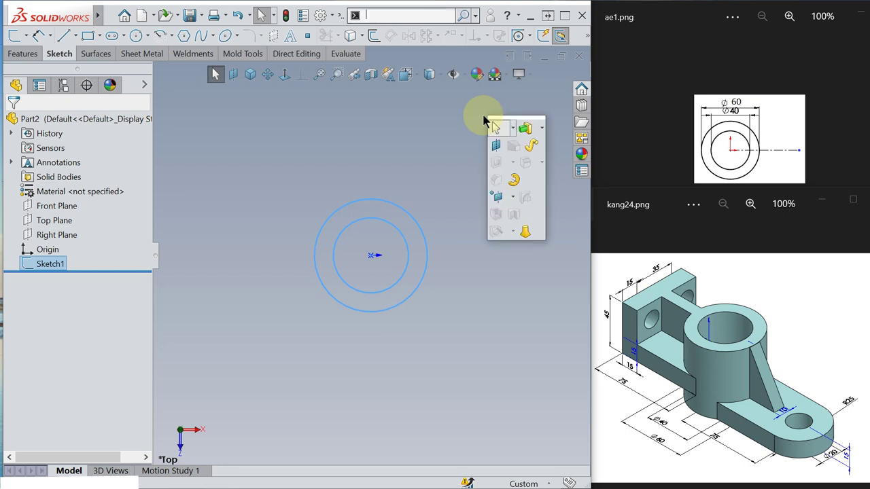
{"action": "left_click", "coordinate": [523, 131]}
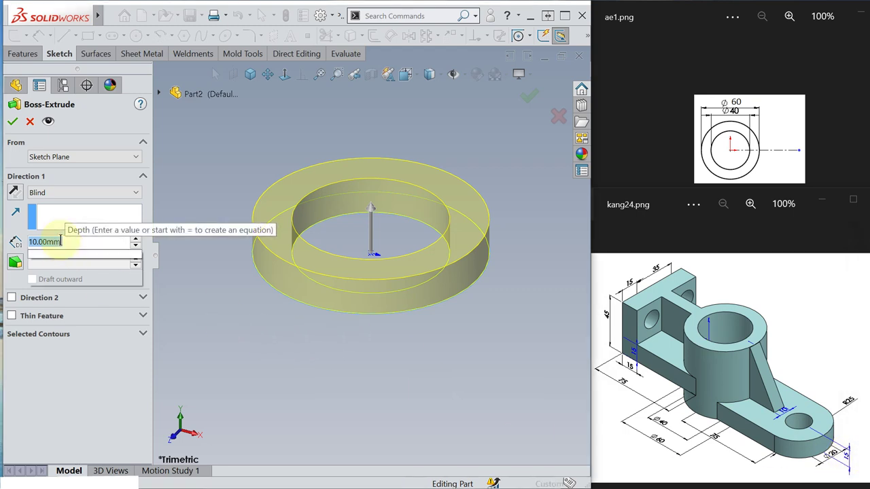
{"action": "type", "text": "60"}
{"action": "key", "text": "Return"}
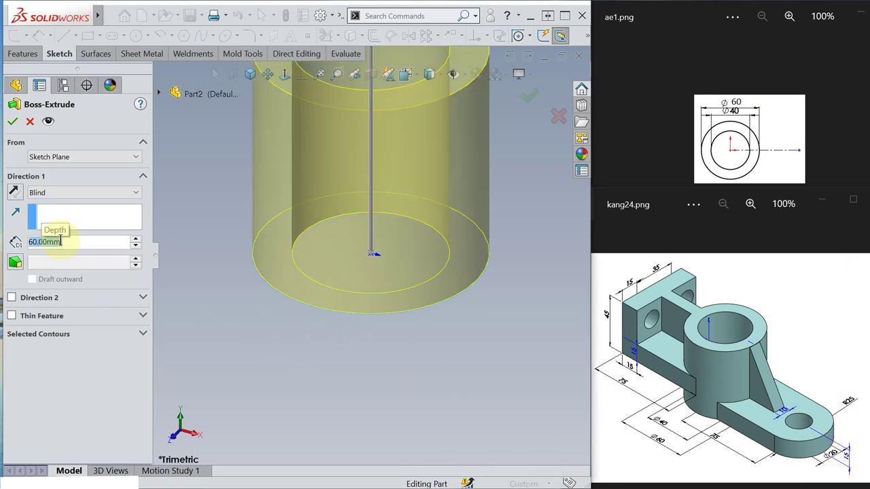
{"action": "key", "text": "BackSpace"}
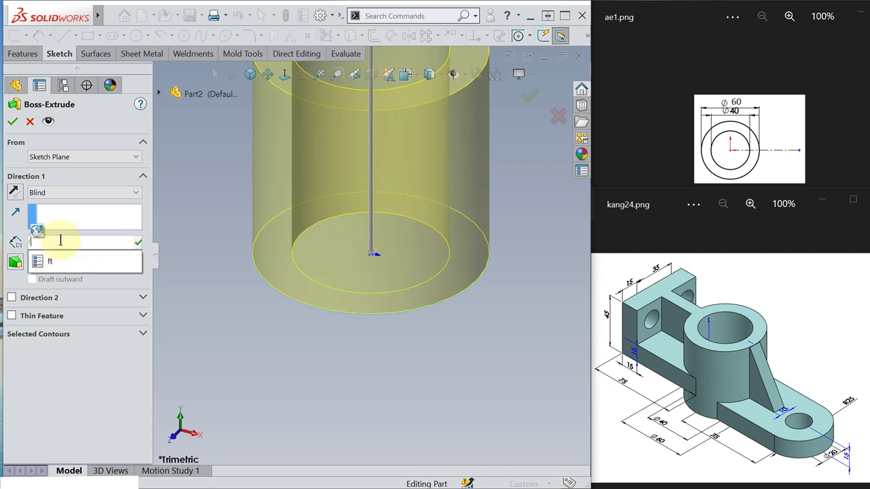
{"action": "type", "text": "f"}
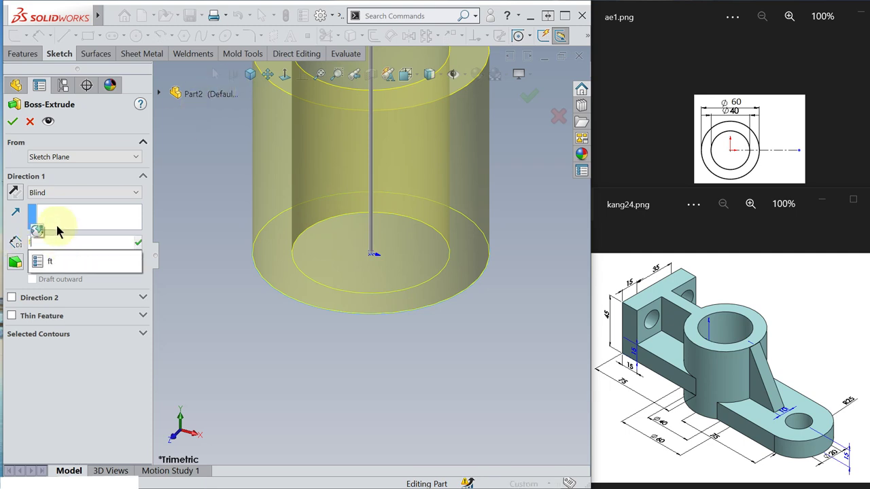
{"action": "type", "text": "60"}
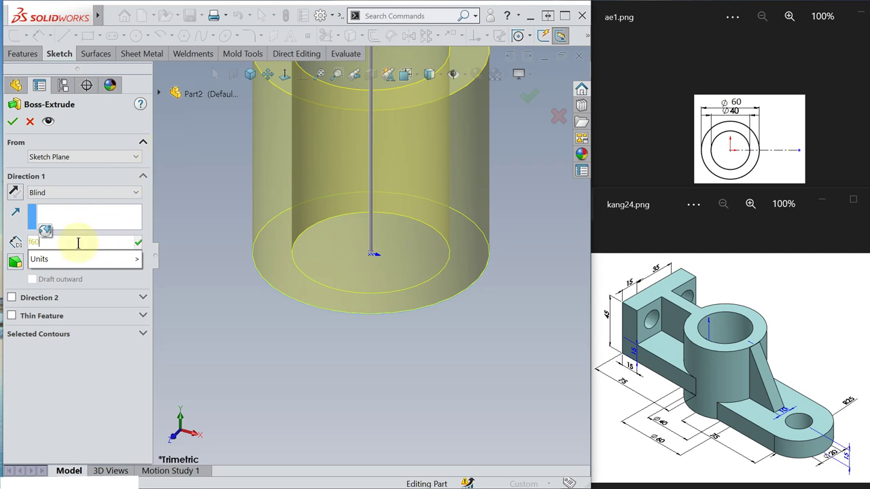
{"action": "double_click", "coordinate": [46, 242]}
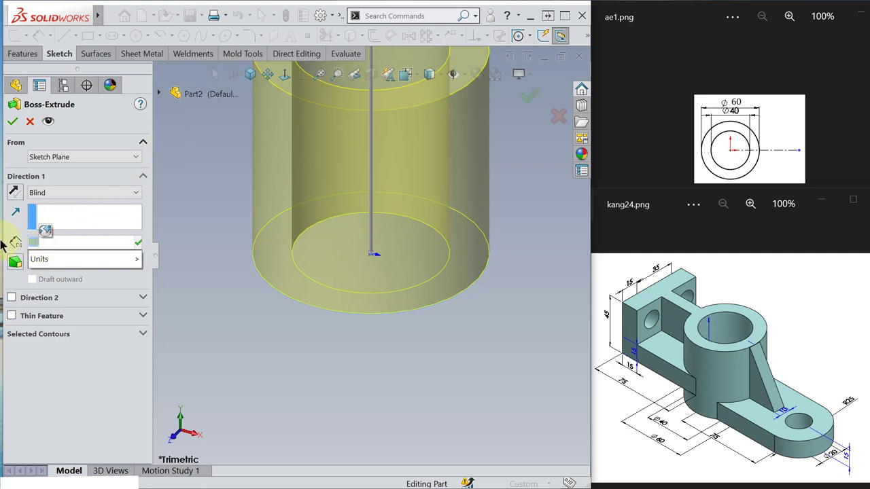
{"action": "key", "text": "Return"}
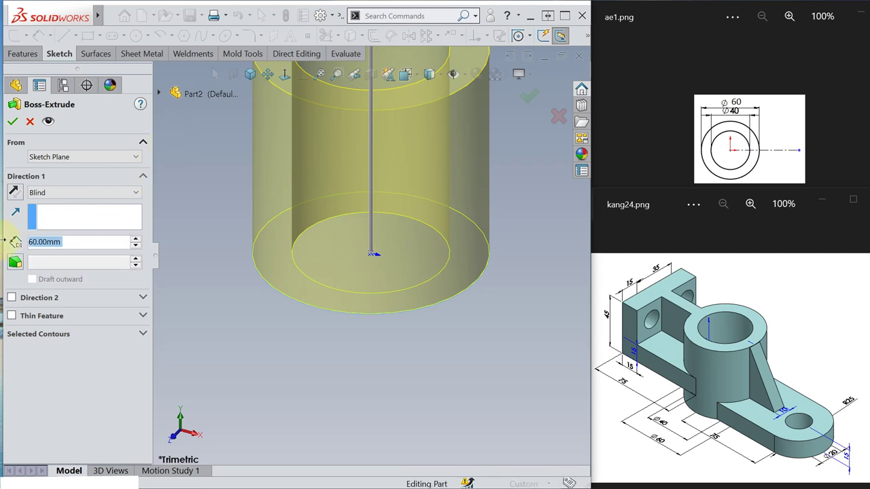
{"action": "left_click", "coordinate": [6, 138]}
Accept the extrusion, then orbit underneath and select the cylinder's bottom ring face.
{"action": "left_click", "coordinate": [12, 123]}
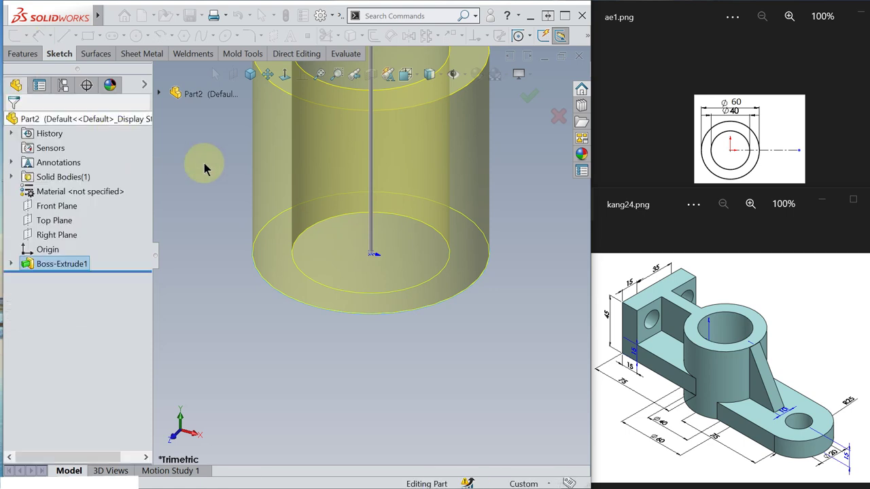
{"action": "key", "text": "f"}
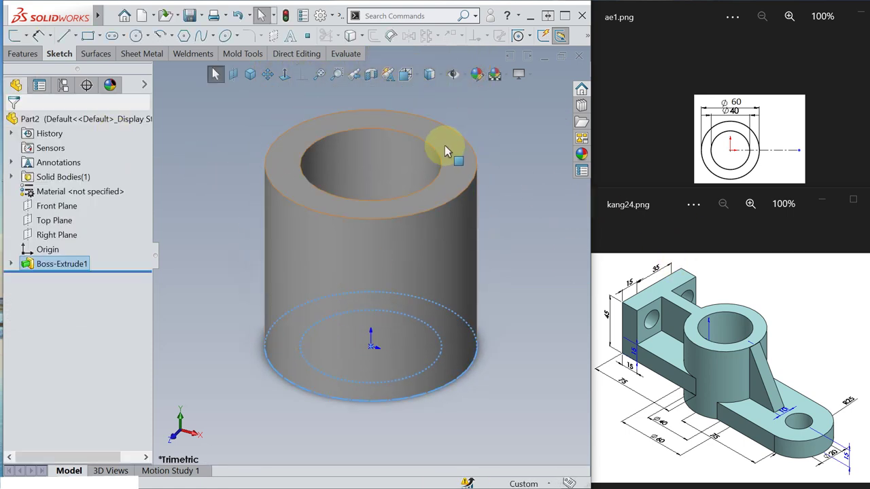
{"action": "left_click", "coordinate": [194, 187]}
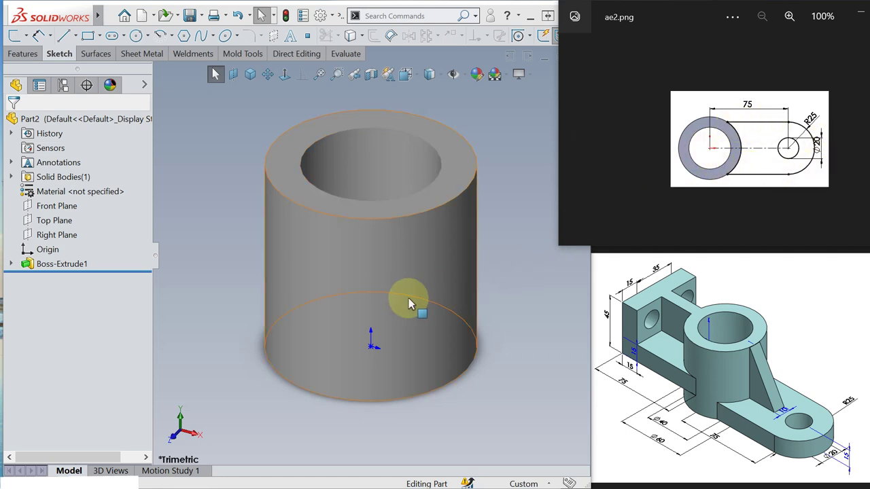
{"action": "middle_click_drag", "start_coordinate": [407, 301], "coordinate": [404, 188]}
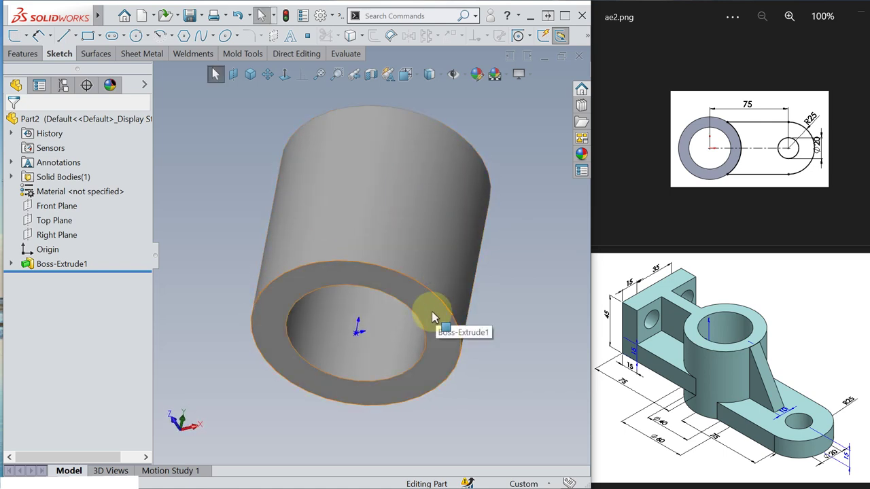
{"action": "left_click", "coordinate": [431, 311]}
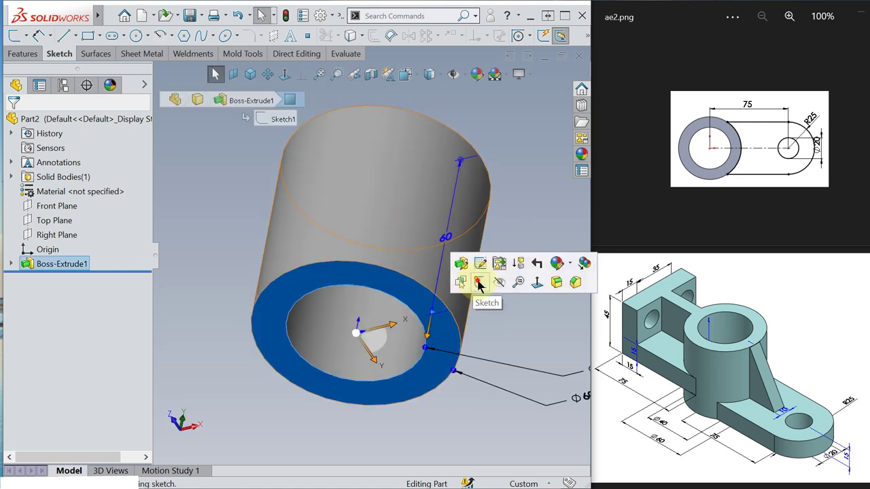
Start Sketch2 on the bottom face and view it normal to the sketch plane.
{"action": "left_click", "coordinate": [479, 282]}
{"action": "left_click", "coordinate": [285, 76]}
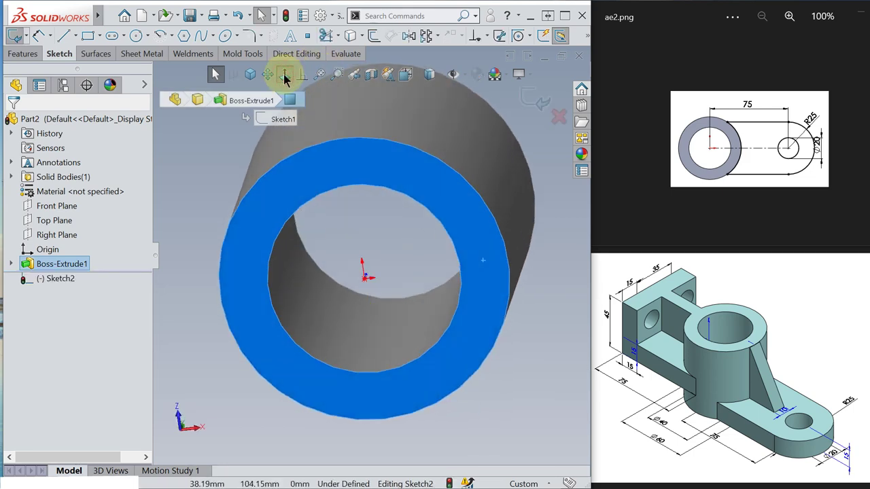
{"action": "scroll", "coordinate": [401, 246], "scroll_direction": "up", "scroll_amount": 3}
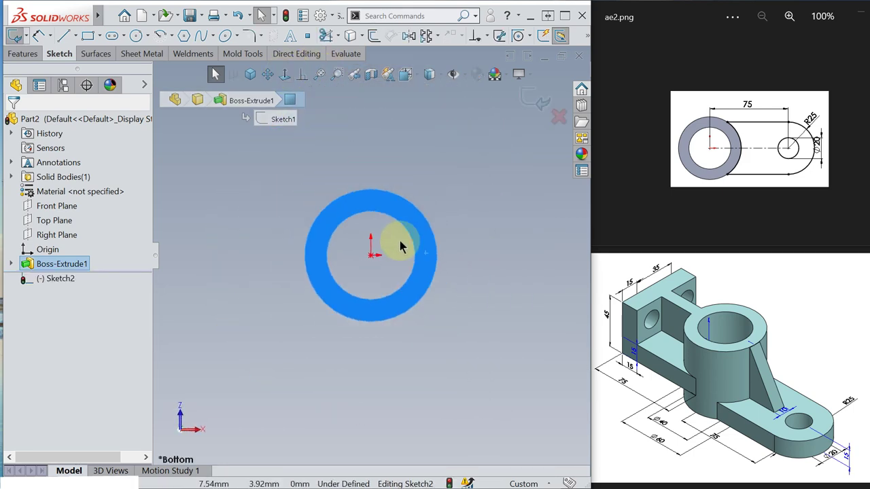
{"action": "scroll", "coordinate": [400, 246], "scroll_direction": "up", "scroll_amount": 2}
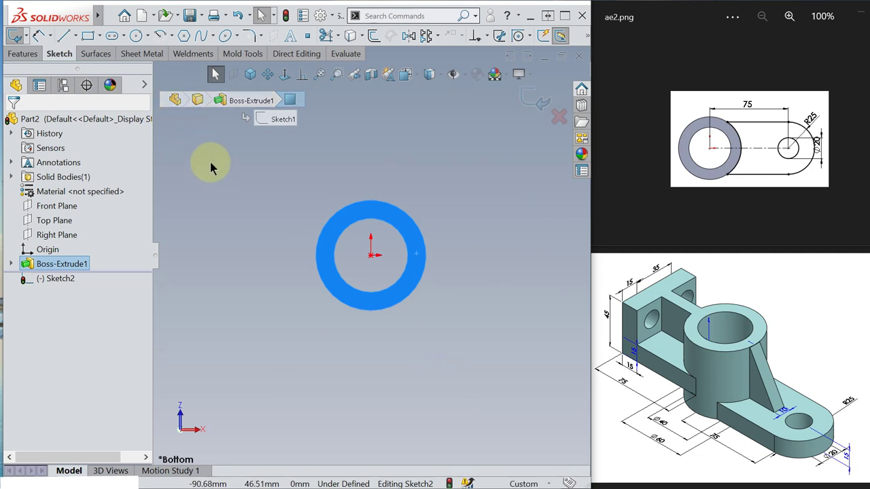
Draw a horizontal centerline from the origin out to the right.
{"action": "key", "text": "s"}
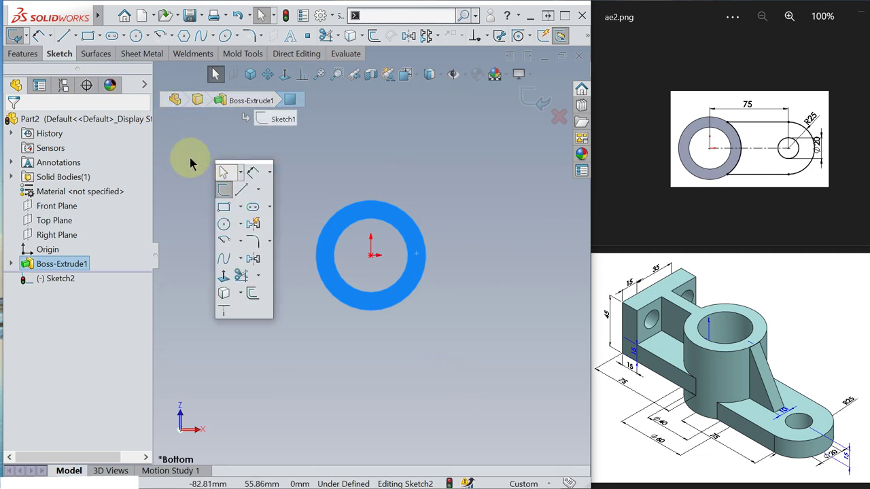
{"action": "left_click", "coordinate": [255, 192]}
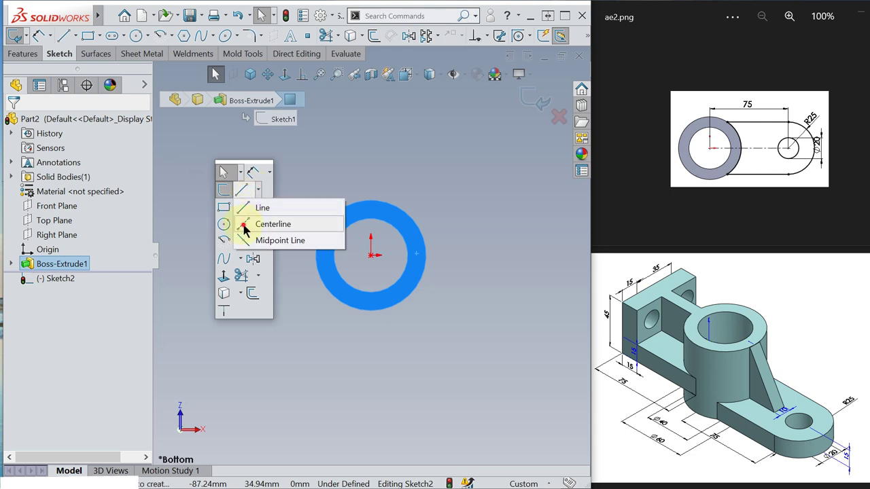
{"action": "left_click", "coordinate": [235, 226]}
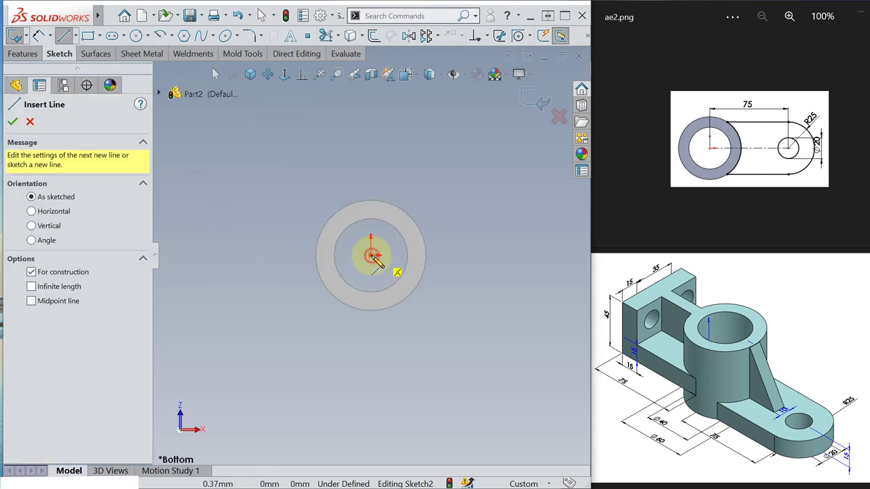
{"action": "left_click", "coordinate": [370, 255]}
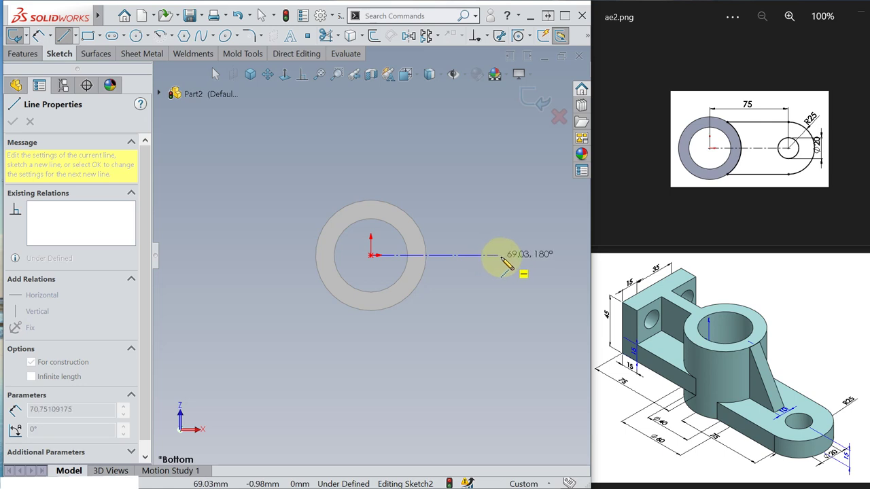
{"action": "left_click", "coordinate": [501, 255]}
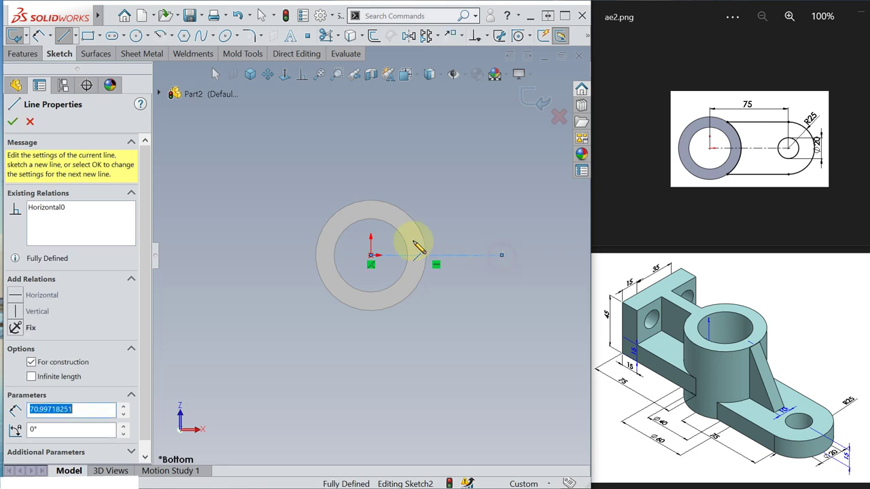
{"action": "key", "text": "Escape"}
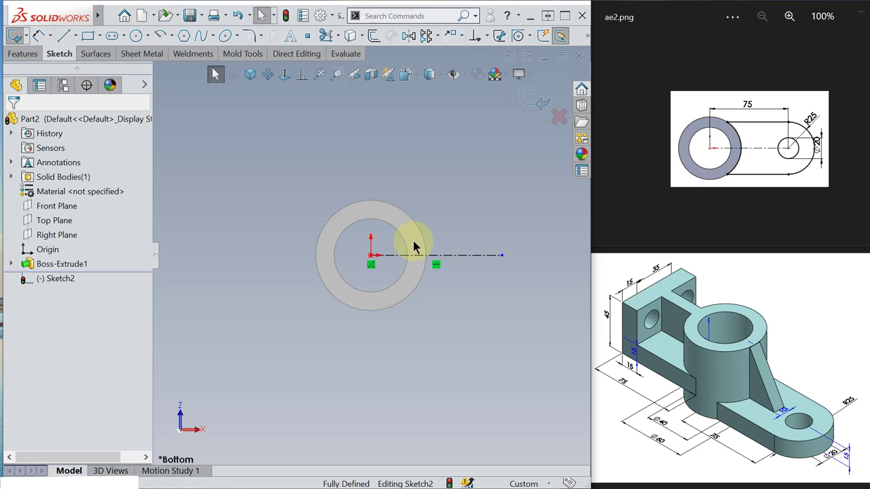
{"action": "left_click", "coordinate": [252, 76]}
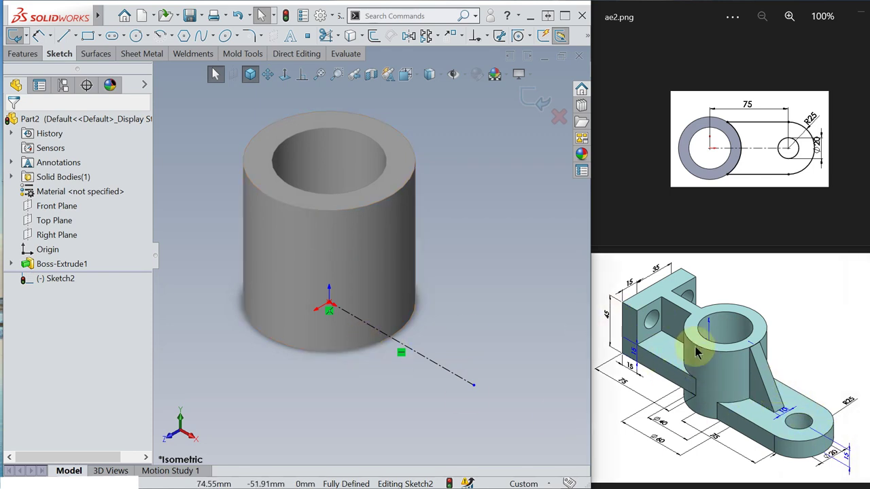
{"action": "left_click", "coordinate": [284, 77]}
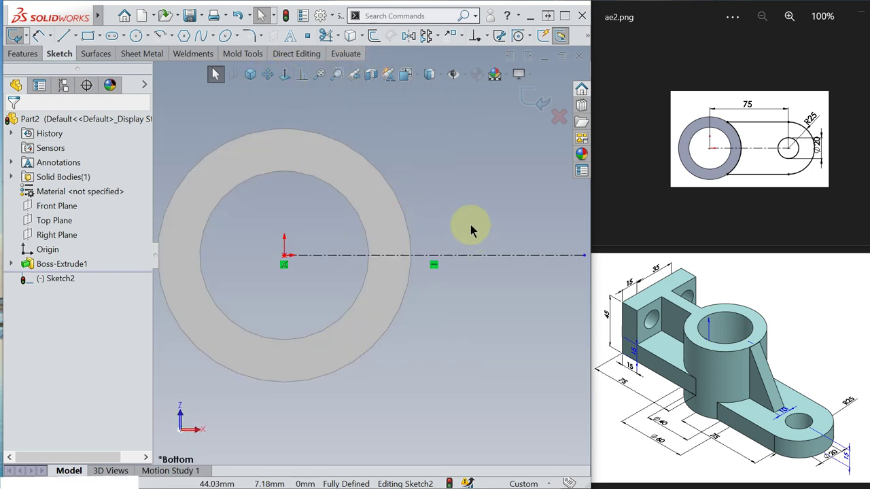
{"action": "scroll", "coordinate": [468, 231], "scroll_direction": "up", "scroll_amount": 2}
{"action": "scroll", "coordinate": [465, 231], "scroll_direction": "up", "scroll_amount": 1}
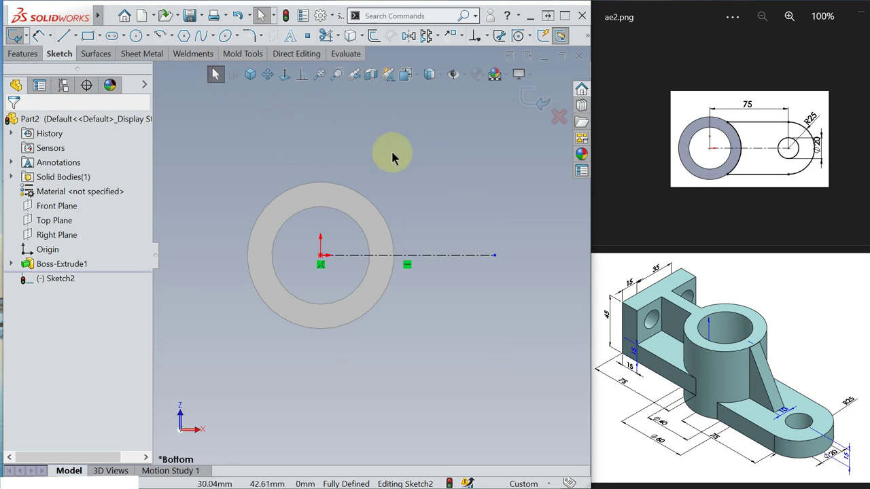
Draw two concentric circles centred at the centerline's end.
{"action": "key", "text": "s"}
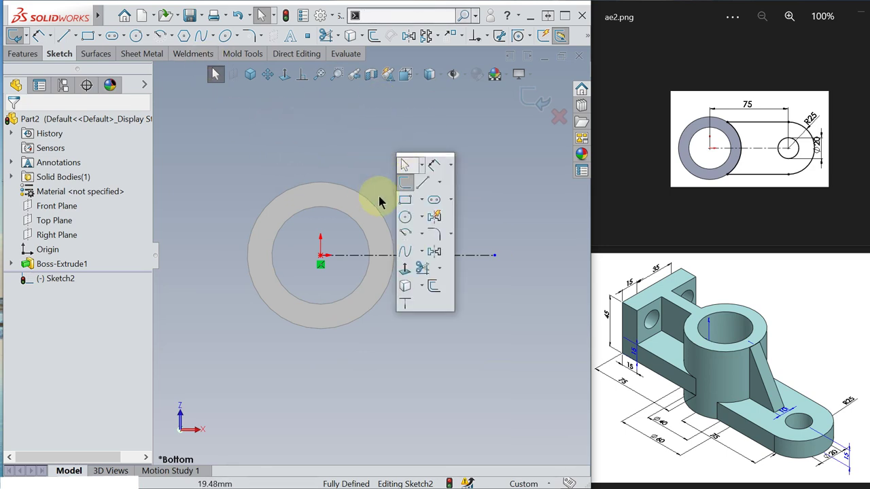
{"action": "left_click", "coordinate": [410, 217]}
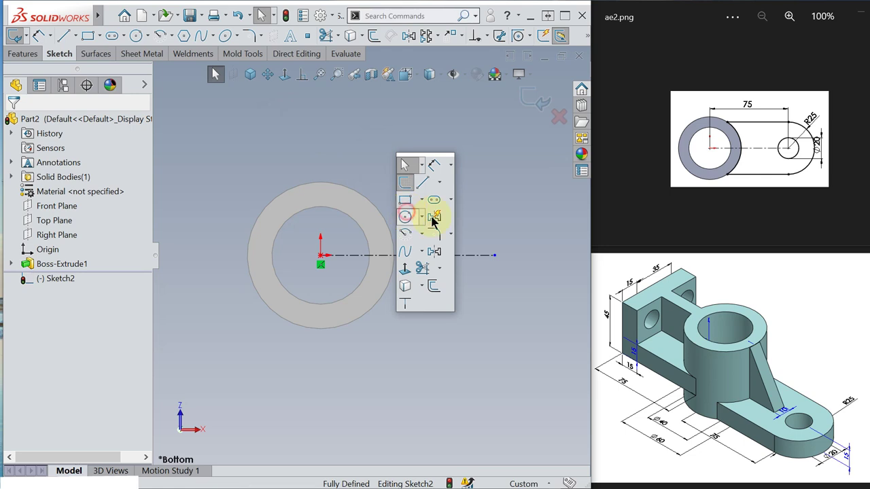
{"action": "left_click", "coordinate": [494, 255]}
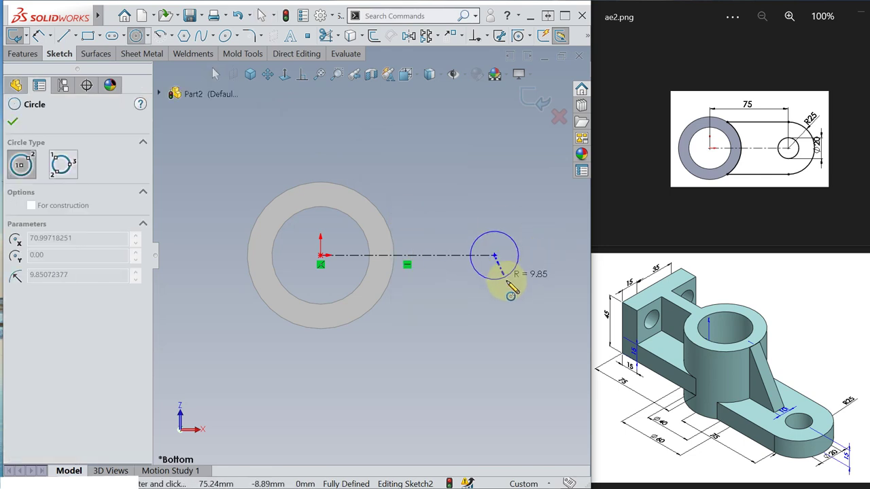
{"action": "left_click", "coordinate": [508, 280]}
{"action": "left_click", "coordinate": [494, 255]}
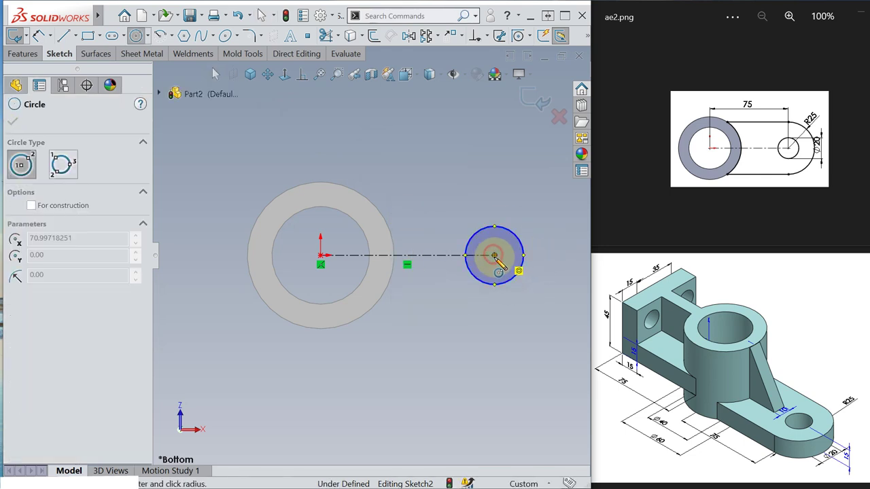
{"action": "left_click", "coordinate": [538, 321]}
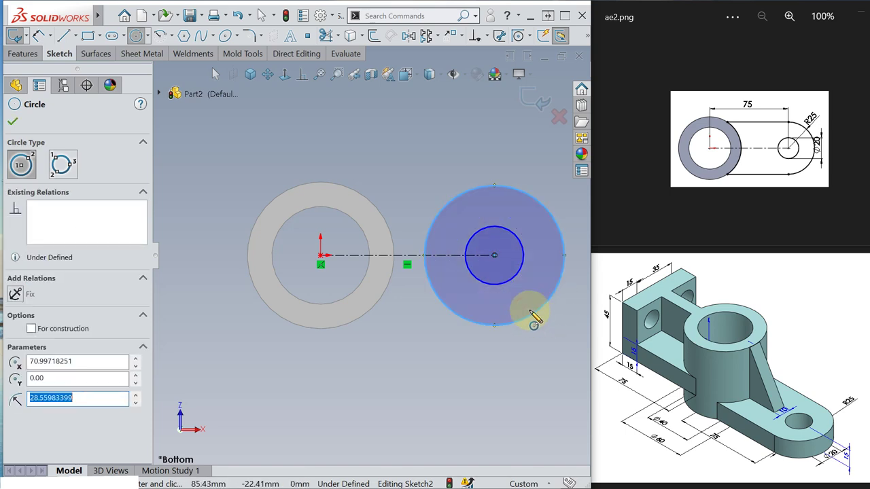
{"action": "key", "text": "s"}
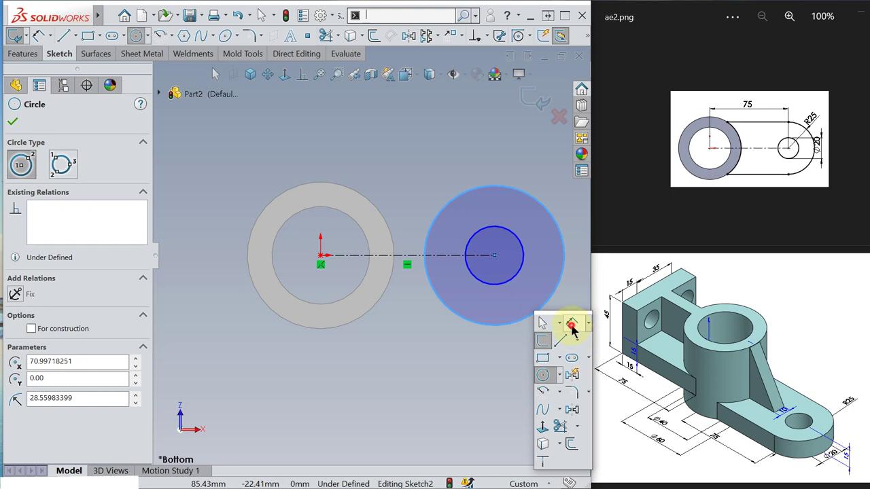
{"action": "key", "text": "Escape"}
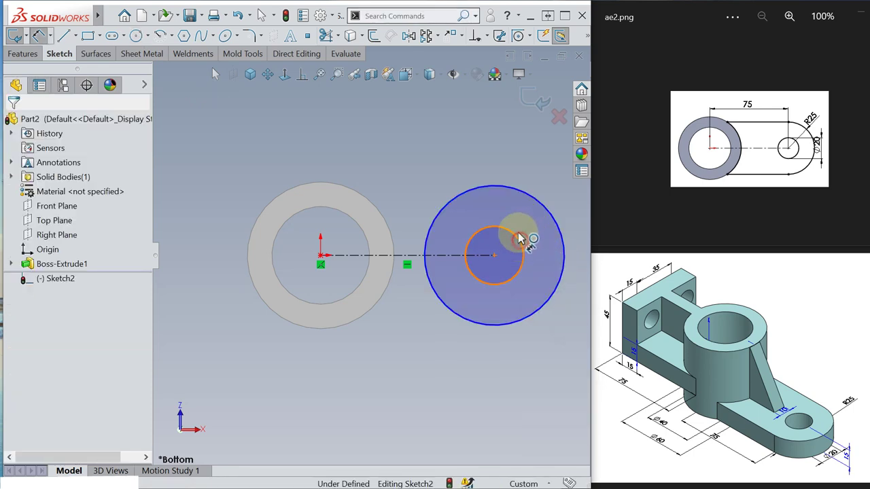
Dimension the inner circle to Ø20 and the centerline length to 75 mm.
{"action": "left_click", "coordinate": [522, 246]}
{"action": "left_click", "coordinate": [530, 154]}
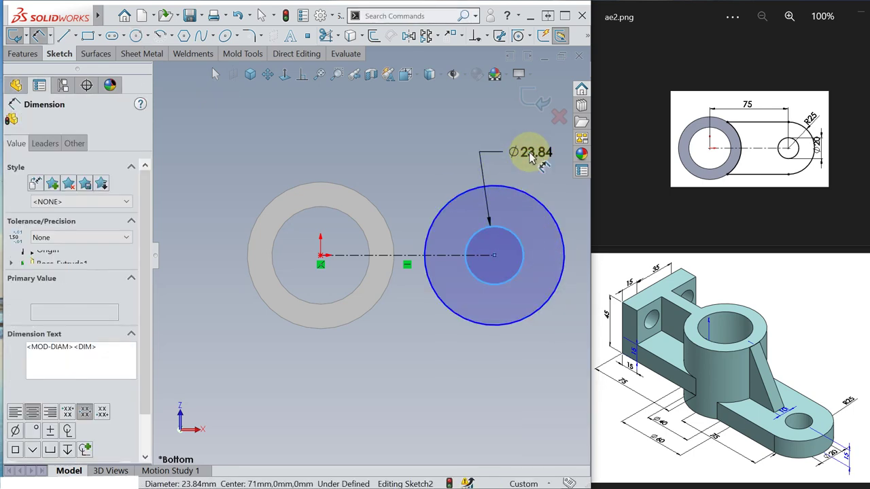
{"action": "type", "text": "20mm"}
{"action": "key", "text": "Return"}
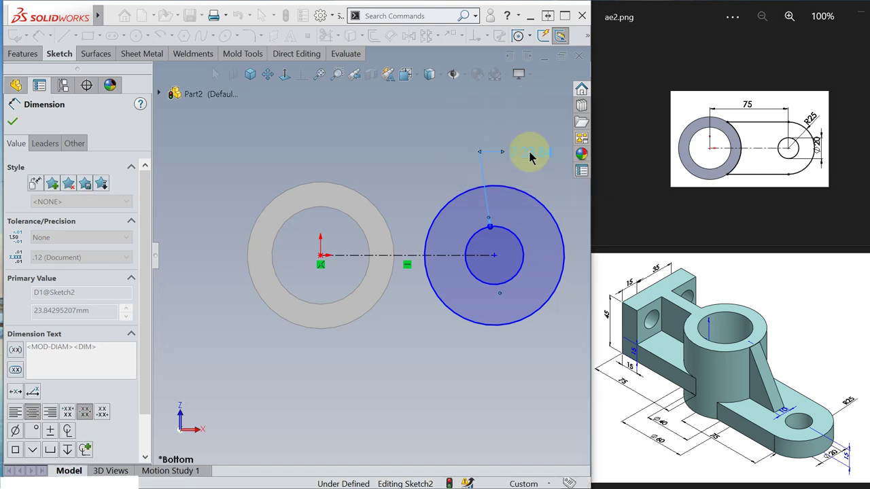
{"action": "left_click", "coordinate": [411, 255]}
{"action": "left_click", "coordinate": [410, 296]}
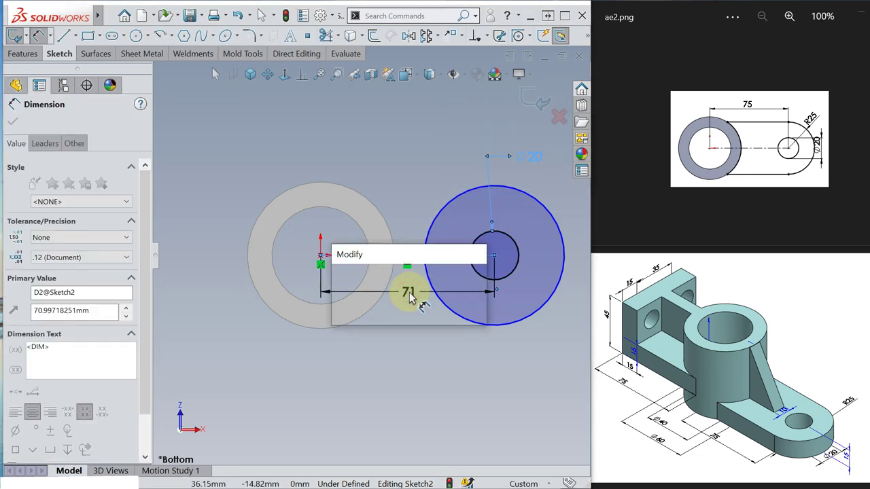
{"action": "type", "text": "75"}
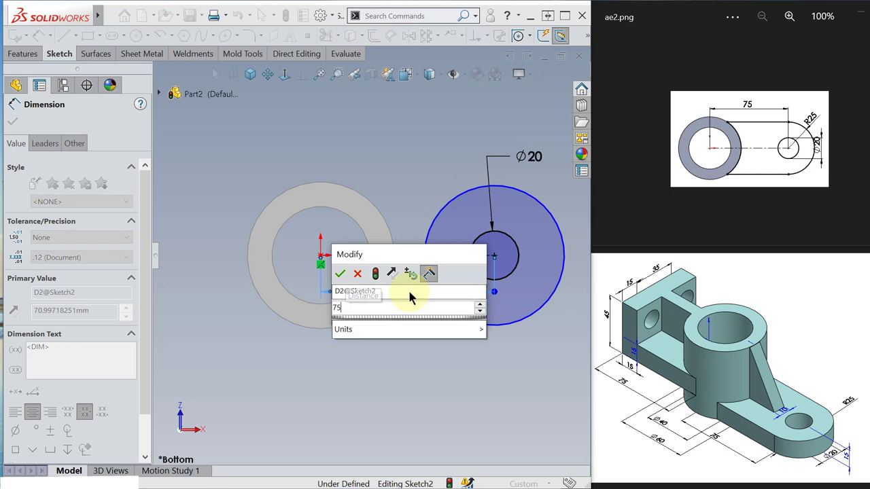
{"action": "key", "text": "Return"}
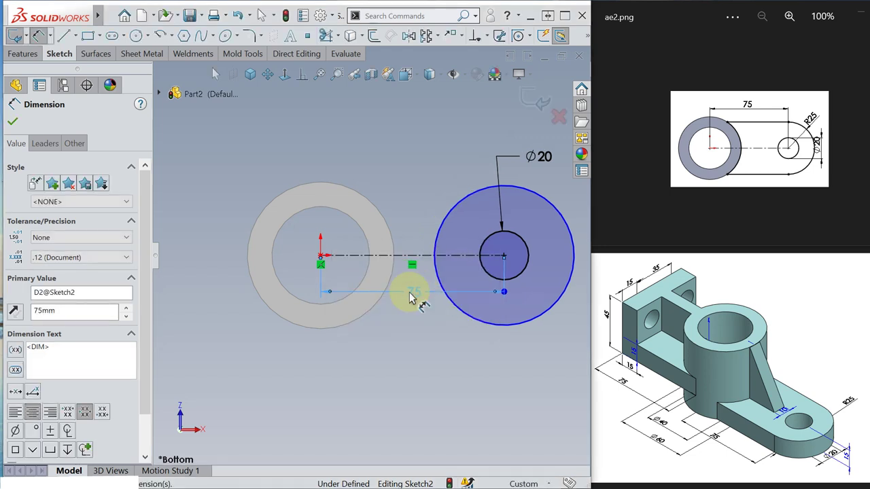
{"action": "key", "text": "Escape"}
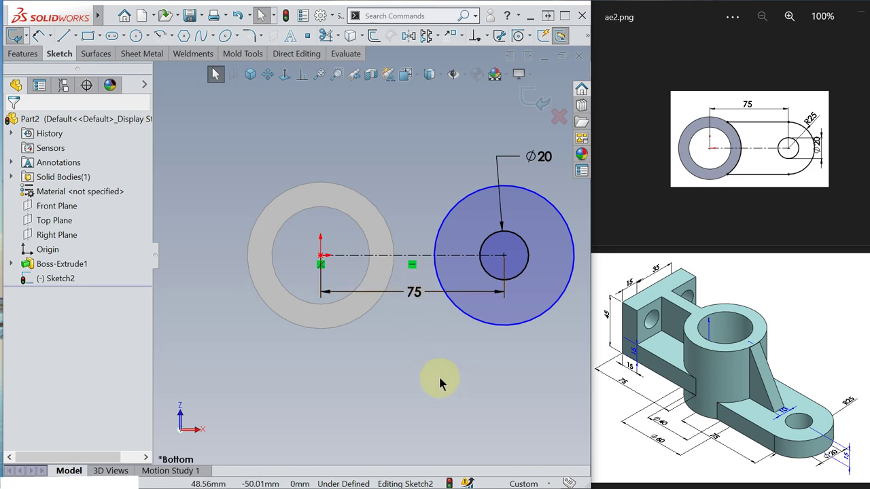
Convert the cylinder's Ø60 outer edge into a sketch circle with Convert Entities.
{"action": "left_click", "coordinate": [291, 190]}
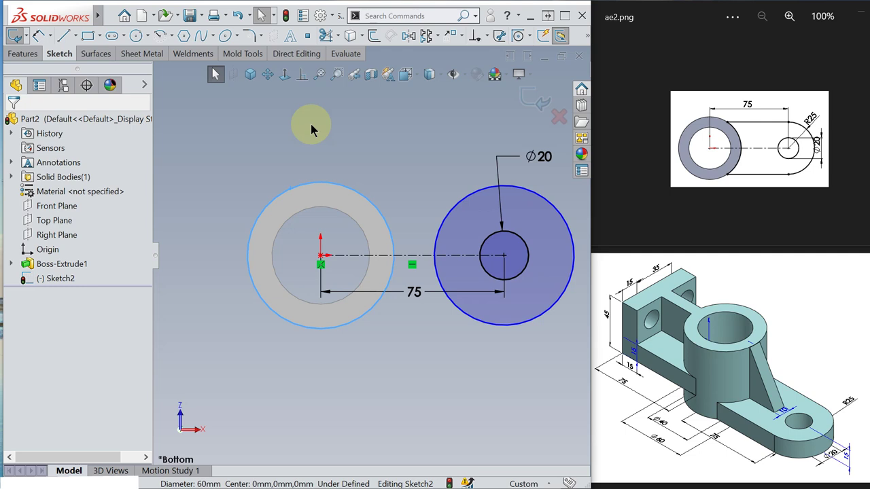
{"action": "key", "text": "s"}
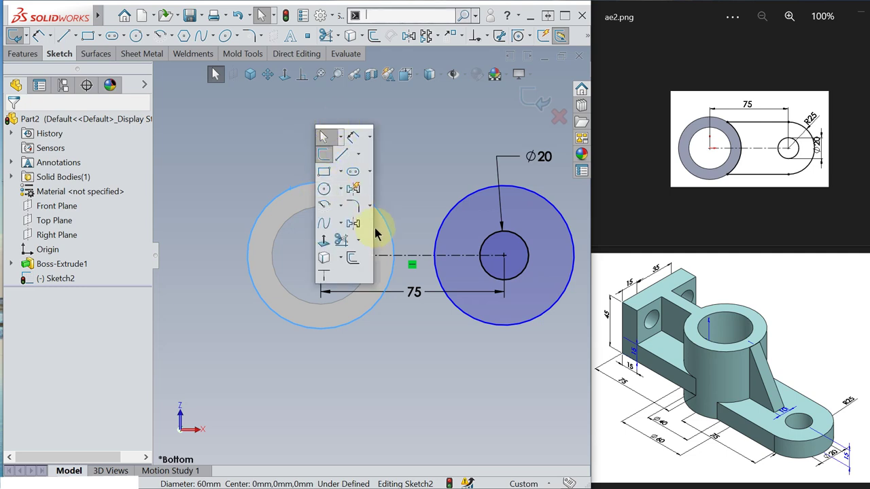
{"action": "left_click", "coordinate": [326, 258]}
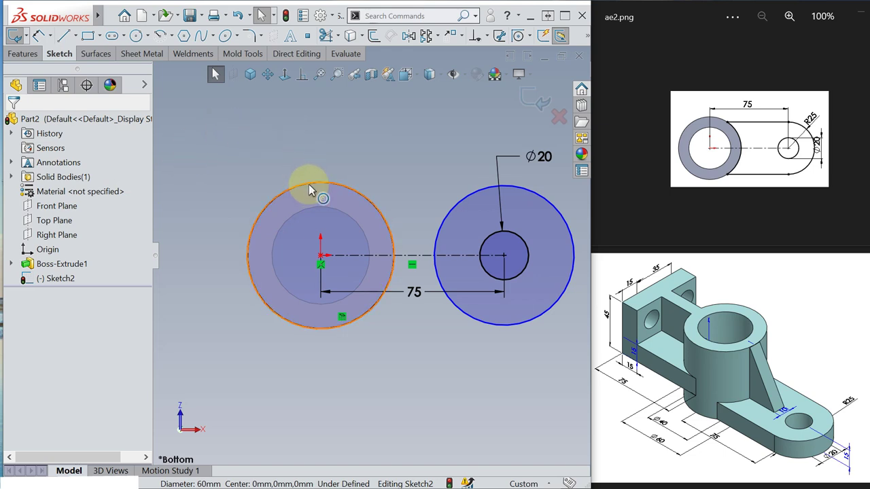
{"action": "left_click", "coordinate": [228, 141]}
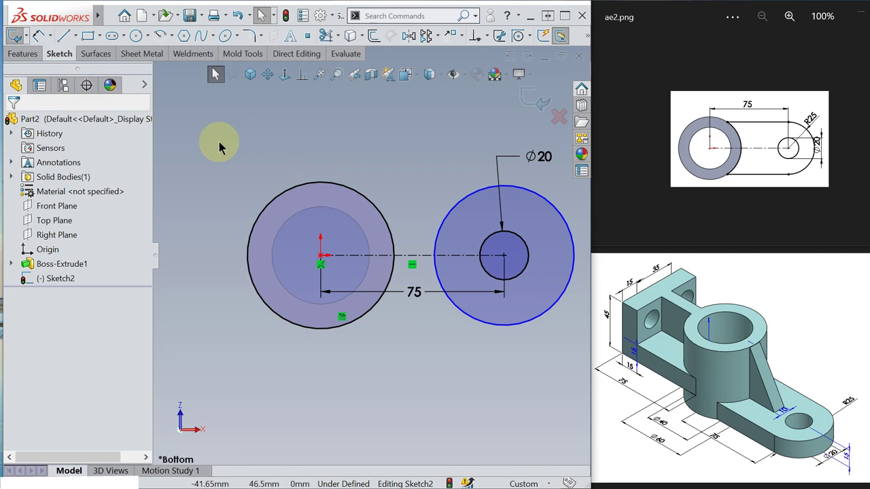
Draw top and bottom tangent lines from the right circle leftward past the ring.
{"action": "key", "text": "s"}
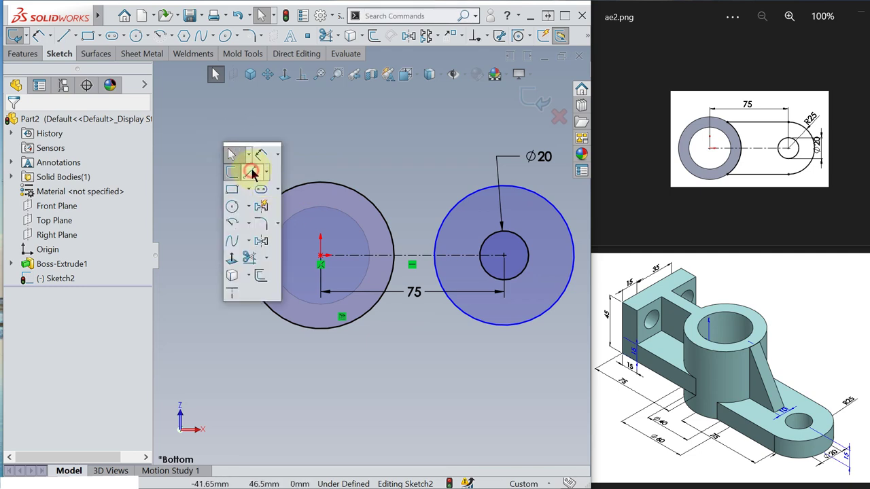
{"action": "left_click", "coordinate": [249, 172]}
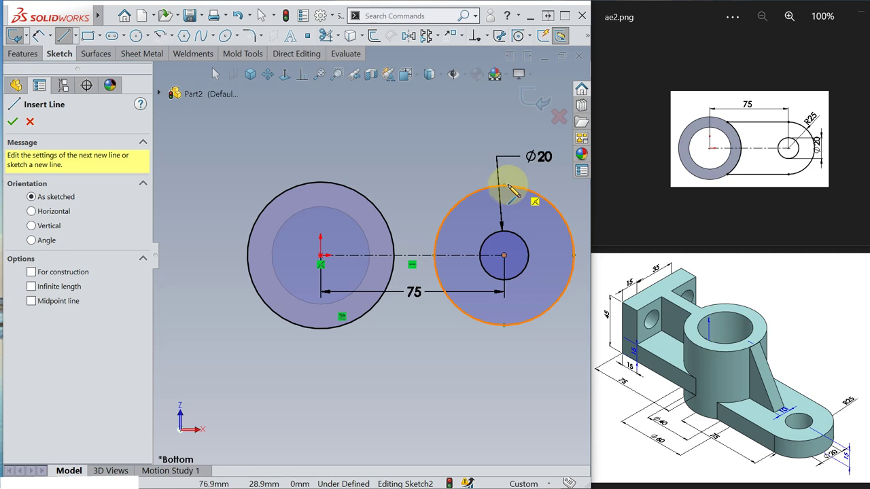
{"action": "left_click", "coordinate": [506, 187]}
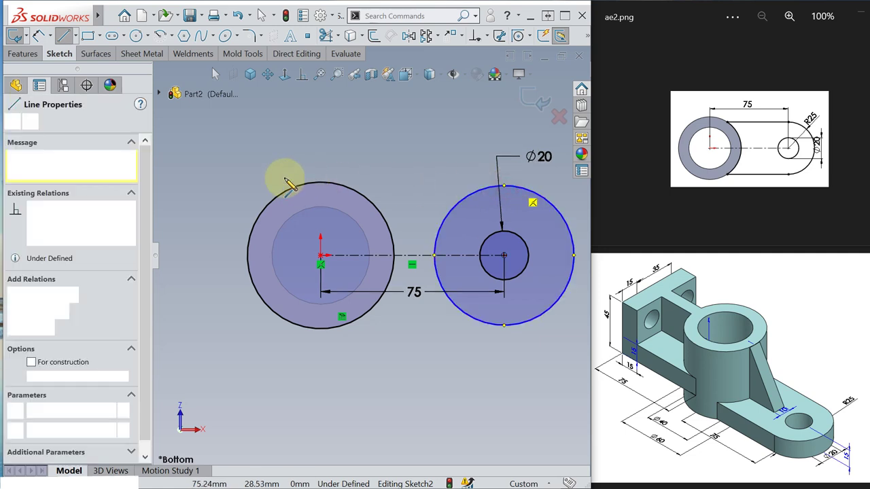
{"action": "left_click", "coordinate": [213, 185]}
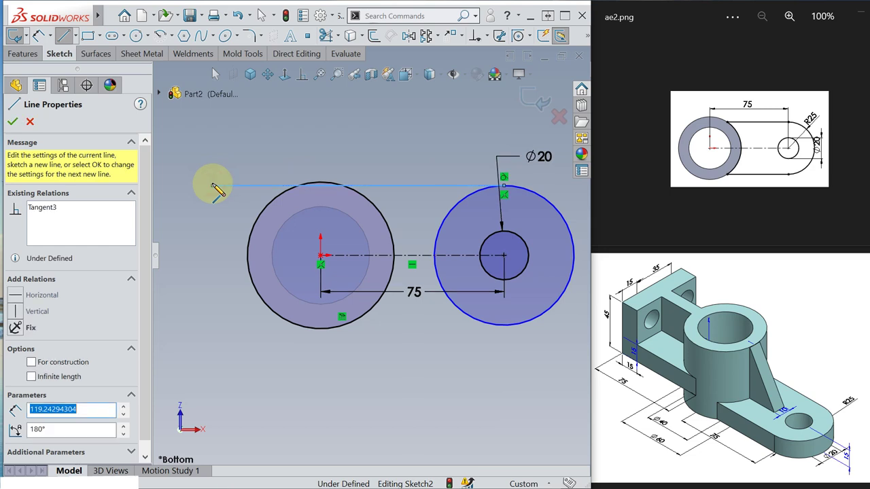
{"action": "key", "text": "Escape"}
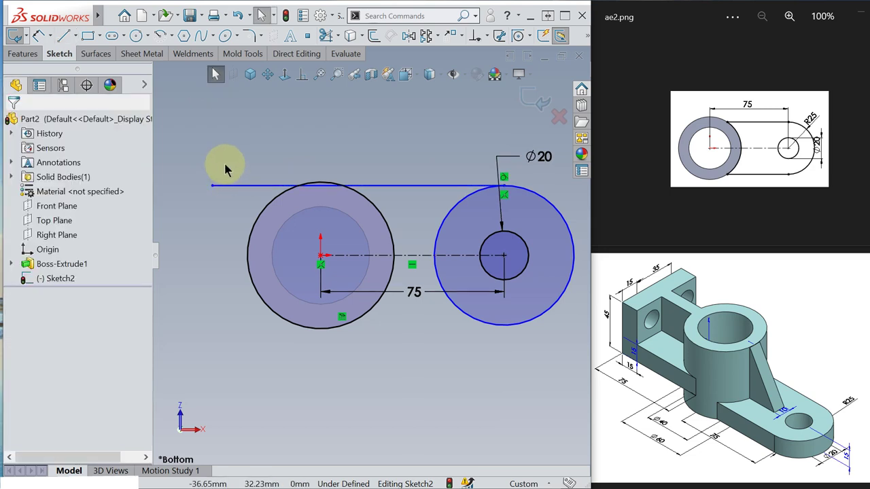
{"action": "key", "text": "s"}
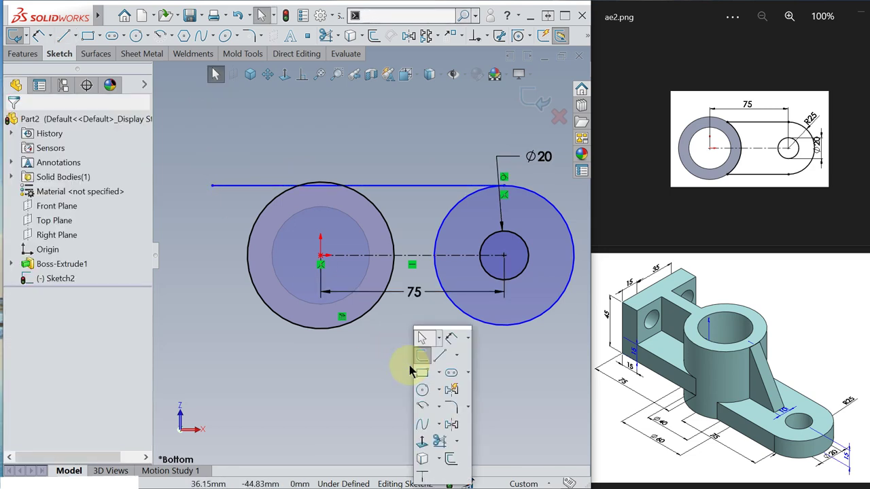
{"action": "left_click", "coordinate": [440, 358]}
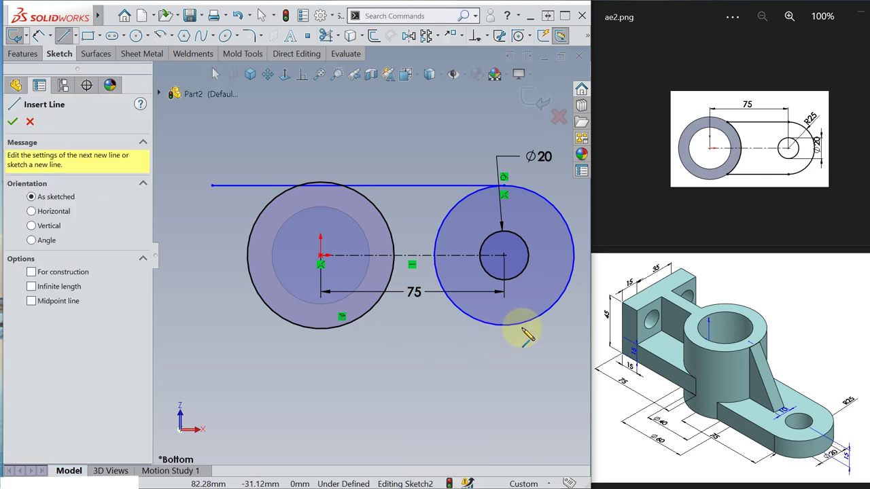
{"action": "left_click", "coordinate": [515, 325]}
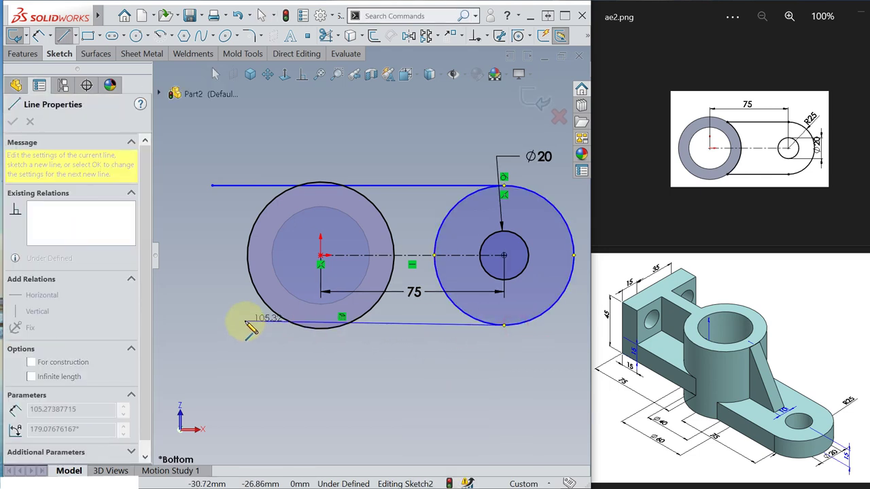
{"action": "left_click", "coordinate": [244, 325]}
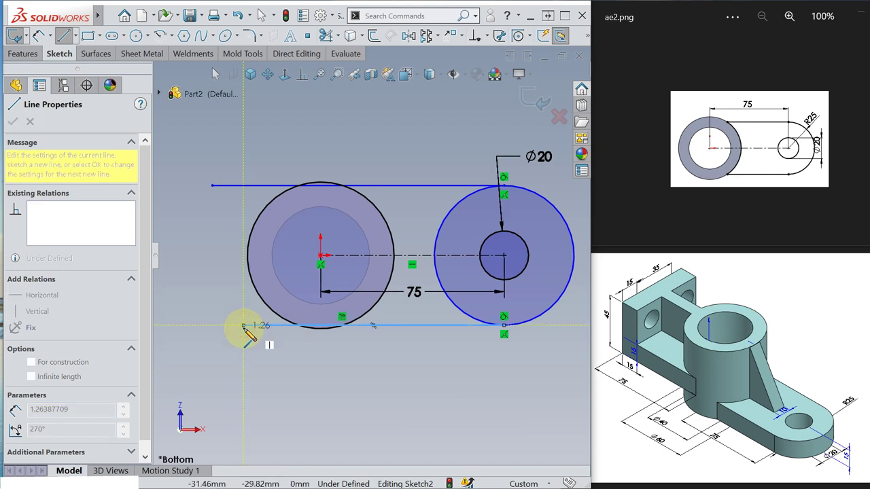
{"action": "key", "text": "Escape"}
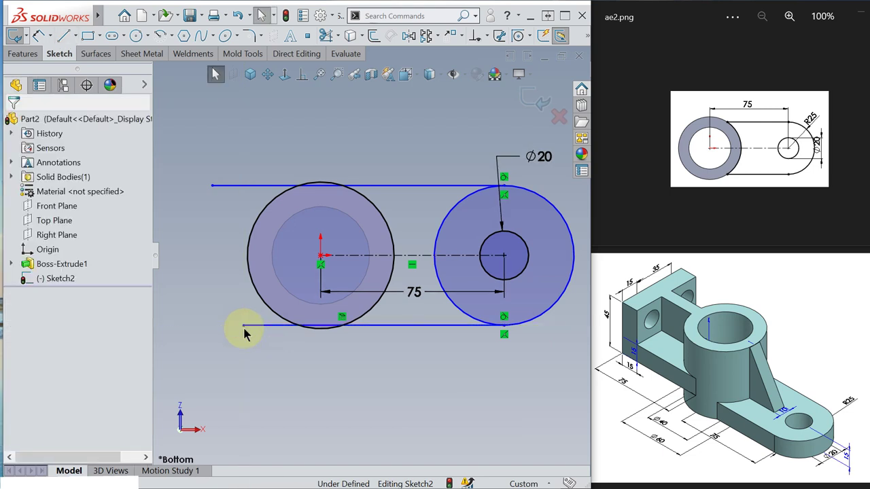
{"action": "key", "text": "s"}
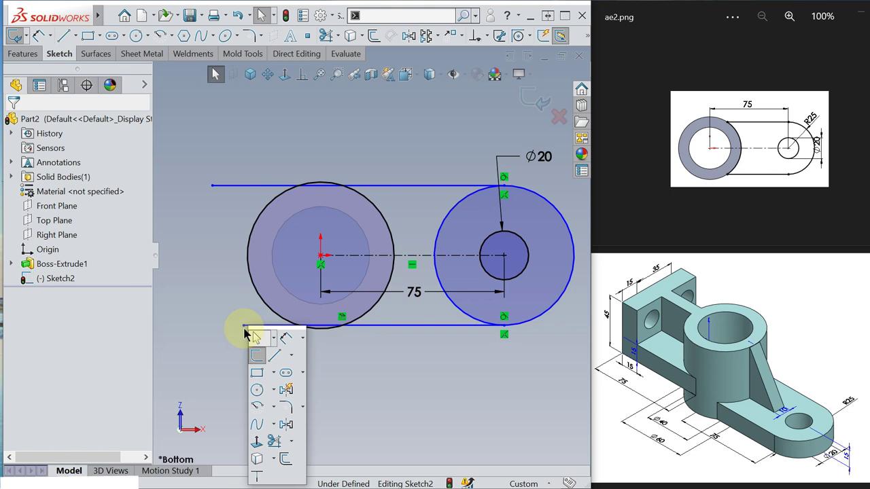
Power-trim the line overhangs, the segments inside the cylinder, and the right circle's inner arc.
{"action": "left_click", "coordinate": [275, 440]}
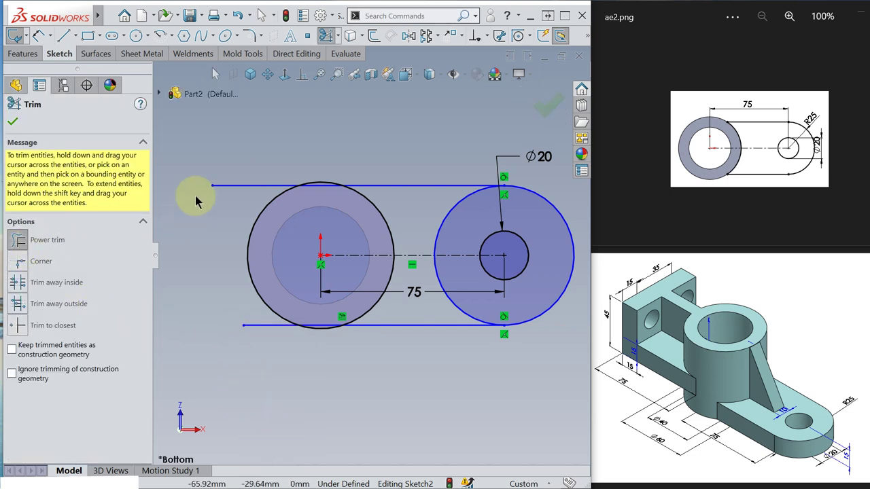
{"action": "mouse_move", "coordinate": [238, 154]}
{"action": "left_mouse_down"}
{"action": "mouse_move", "coordinate": [235, 211]}
{"action": "mouse_move", "coordinate": [245, 189]}
{"action": "mouse_move", "coordinate": [256, 294]}
{"action": "mouse_move", "coordinate": [248, 313]}
{"action": "mouse_move", "coordinate": [261, 330]}
{"action": "mouse_move", "coordinate": [291, 330]}
{"action": "left_mouse_up"}
{"action": "scroll", "coordinate": [319, 289], "scroll_direction": "down", "scroll_amount": 2}
{"action": "scroll", "coordinate": [324, 289], "scroll_direction": "down", "scroll_amount": 3}
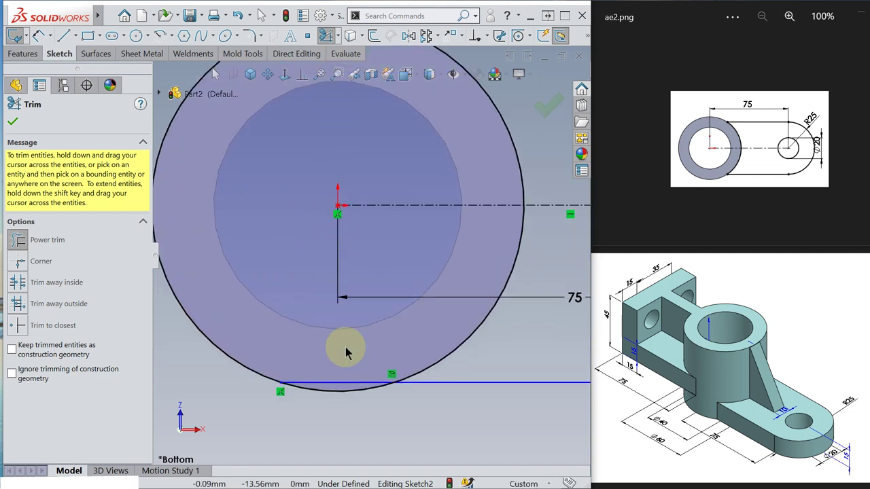
{"action": "left_click_drag", "start_coordinate": [335, 370], "coordinate": [336, 388]}
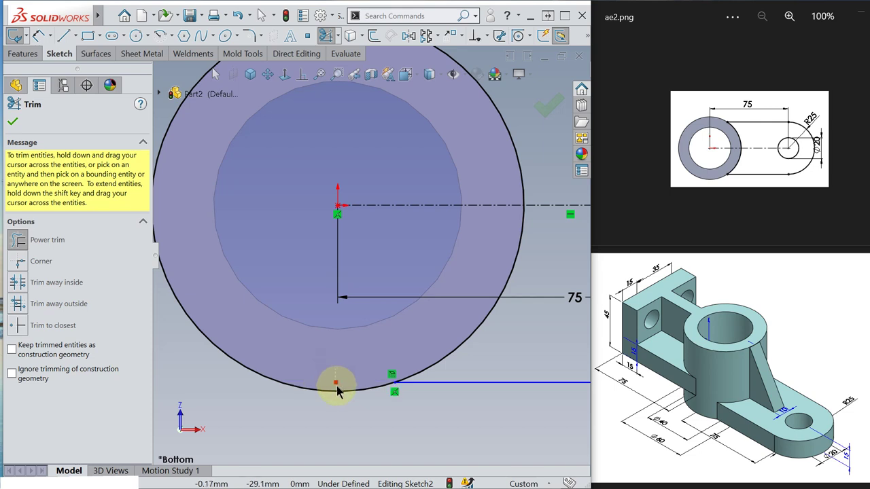
{"action": "scroll", "coordinate": [336, 299], "scroll_direction": "up", "scroll_amount": 2}
{"action": "scroll", "coordinate": [360, 137], "scroll_direction": "down", "scroll_amount": 2}
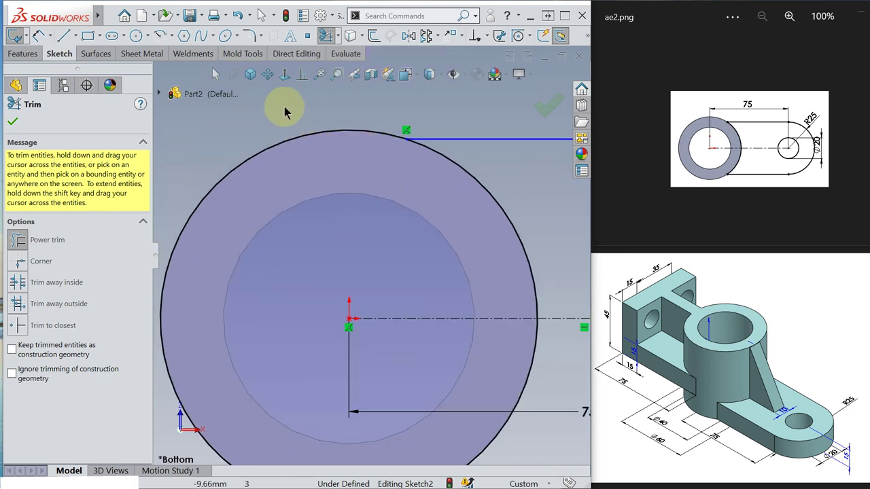
{"action": "left_click_drag", "start_coordinate": [283, 111], "coordinate": [293, 162]}
{"action": "scroll", "coordinate": [430, 275], "scroll_direction": "up", "scroll_amount": 3}
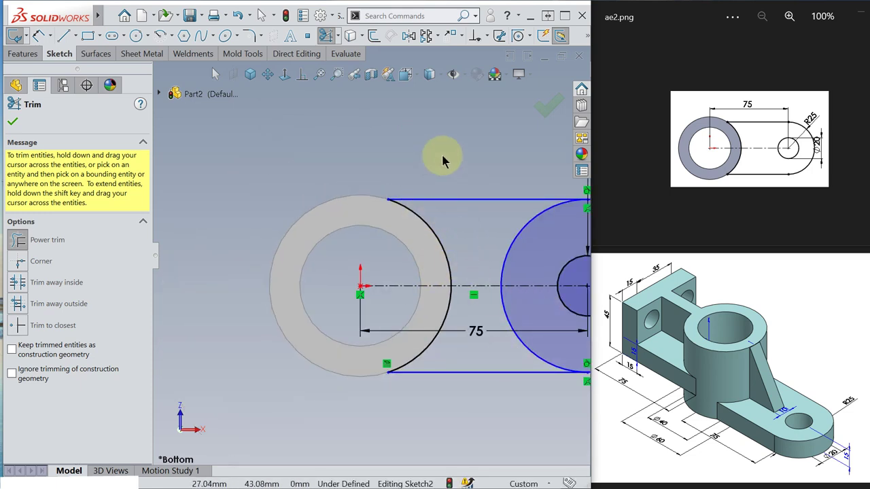
{"action": "key", "text": "f"}
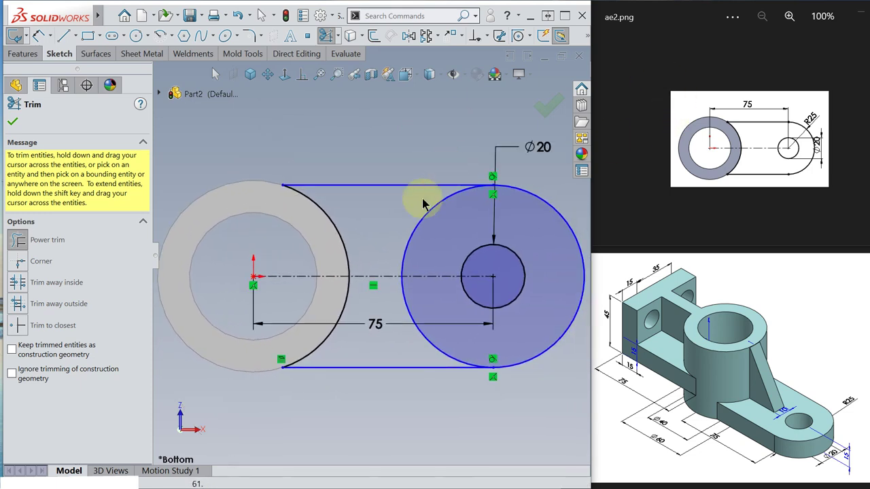
{"action": "mouse_move", "coordinate": [416, 211]}
{"action": "left_mouse_down"}
{"action": "mouse_move", "coordinate": [435, 225]}
{"action": "mouse_move", "coordinate": [427, 262]}
{"action": "mouse_move", "coordinate": [413, 291]}
{"action": "mouse_move", "coordinate": [393, 306]}
{"action": "left_mouse_up"}
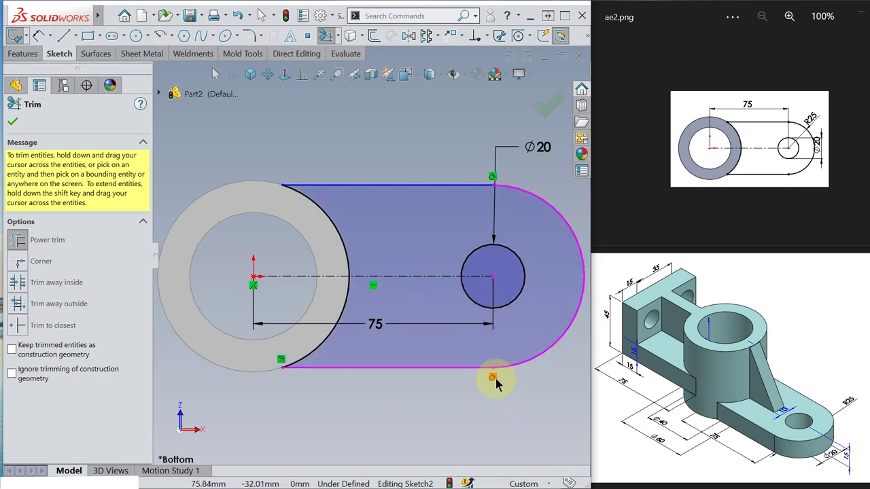
Dimension the arm's rounded end arc with a 25 mm radius.
{"action": "key", "text": "s"}
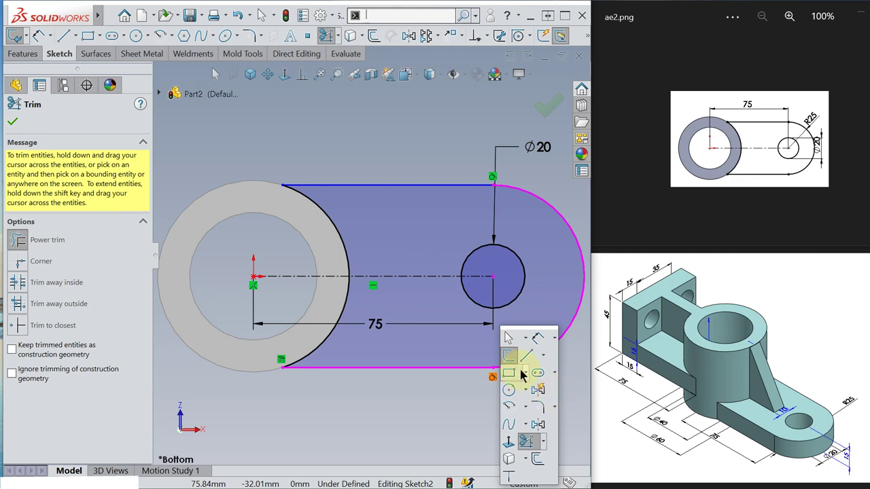
{"action": "left_click", "coordinate": [537, 340]}
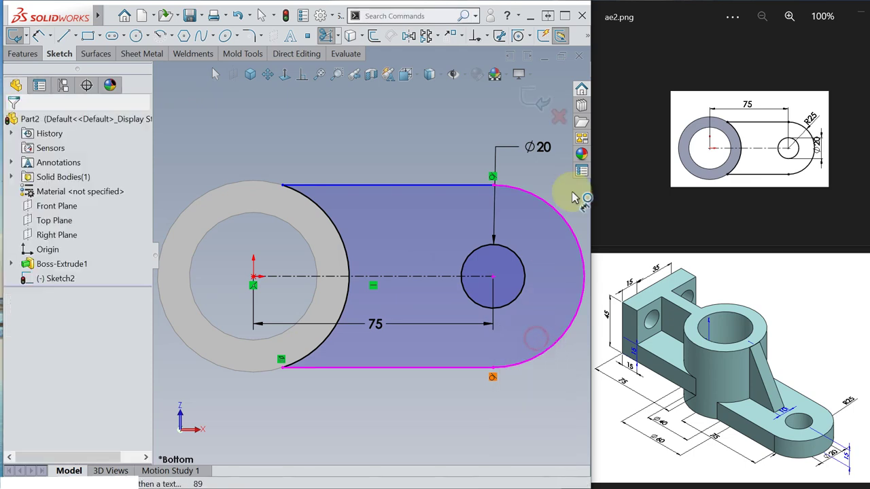
{"action": "left_click", "coordinate": [536, 187]}
{"action": "left_click", "coordinate": [513, 124]}
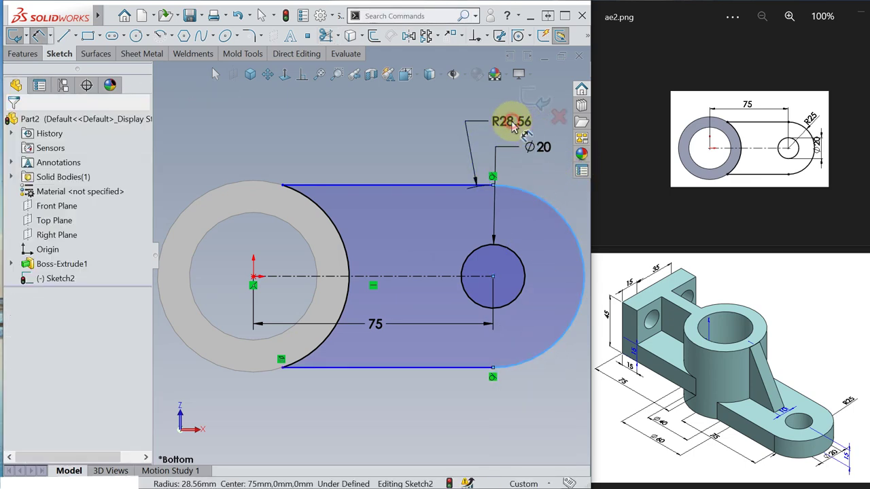
{"action": "type", "text": "25"}
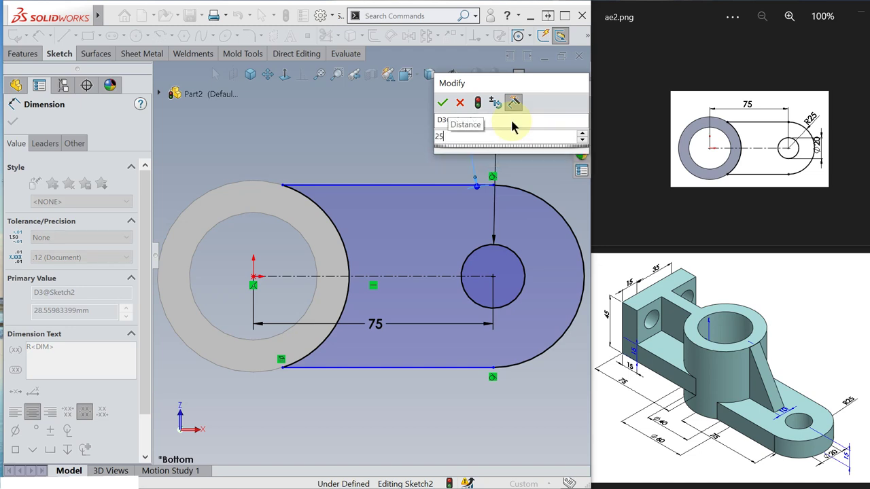
{"action": "key", "text": "Return"}
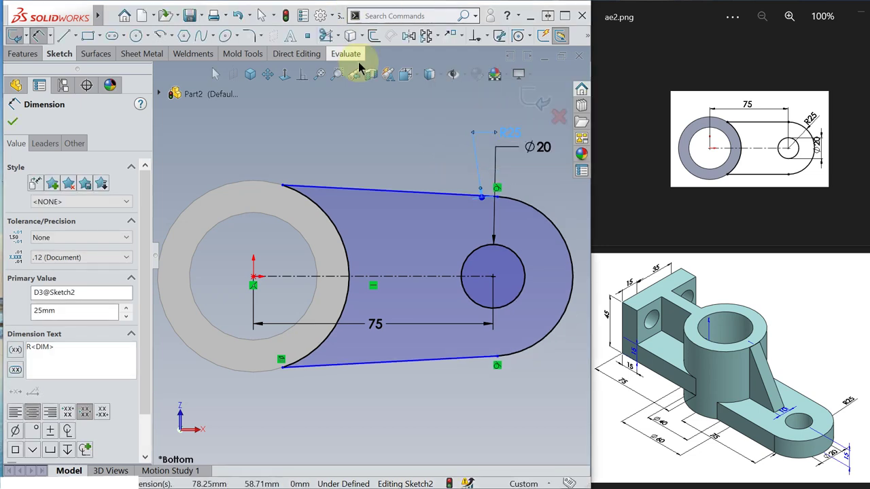
{"action": "key", "text": "Escape"}
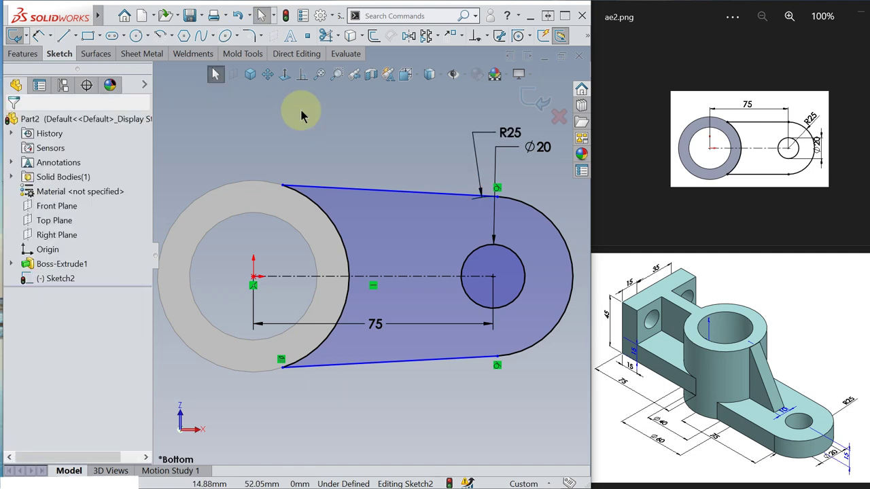
Add Horizontal relations to the arm's top and bottom tangent lines.
{"action": "left_click", "coordinate": [385, 193]}
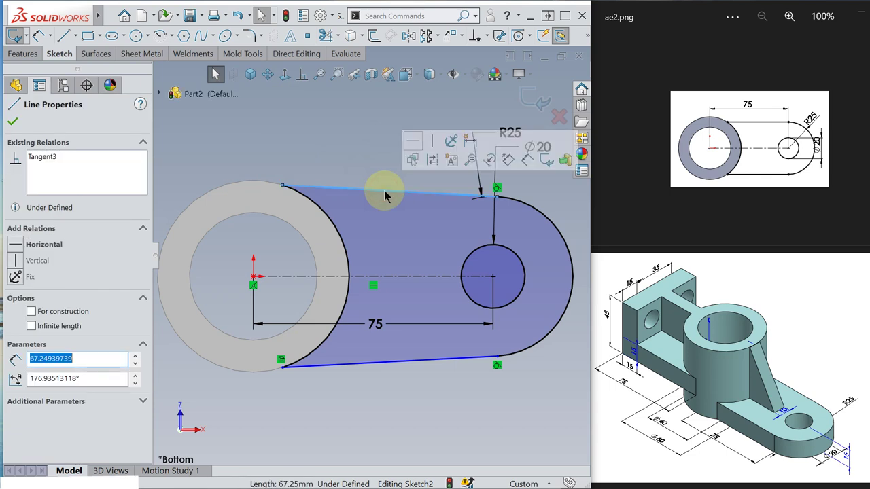
{"action": "left_click", "coordinate": [13, 250]}
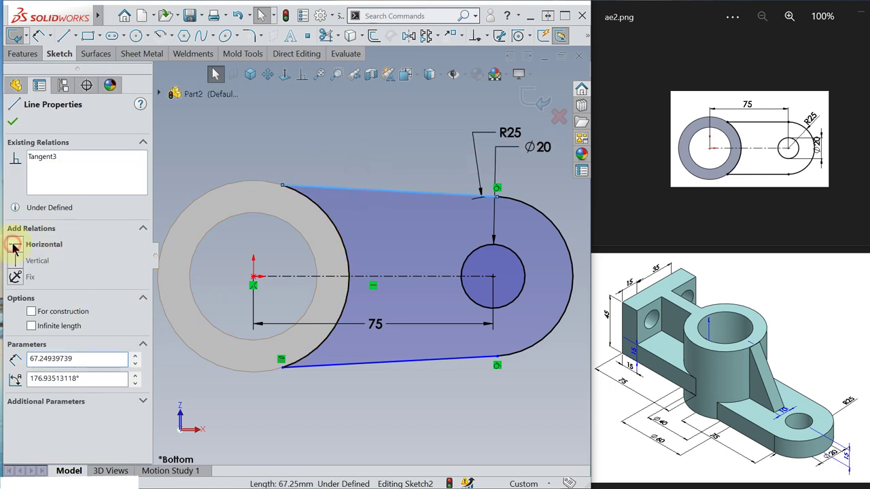
{"action": "left_click", "coordinate": [13, 120]}
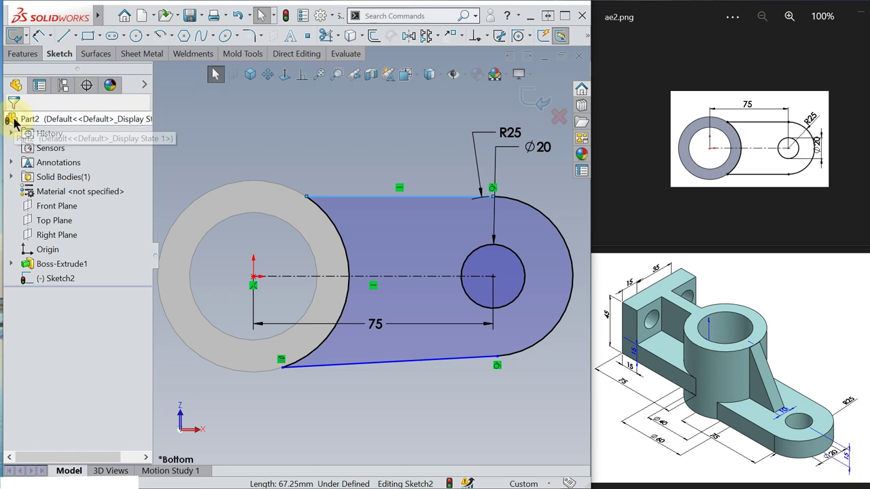
{"action": "left_click", "coordinate": [417, 363]}
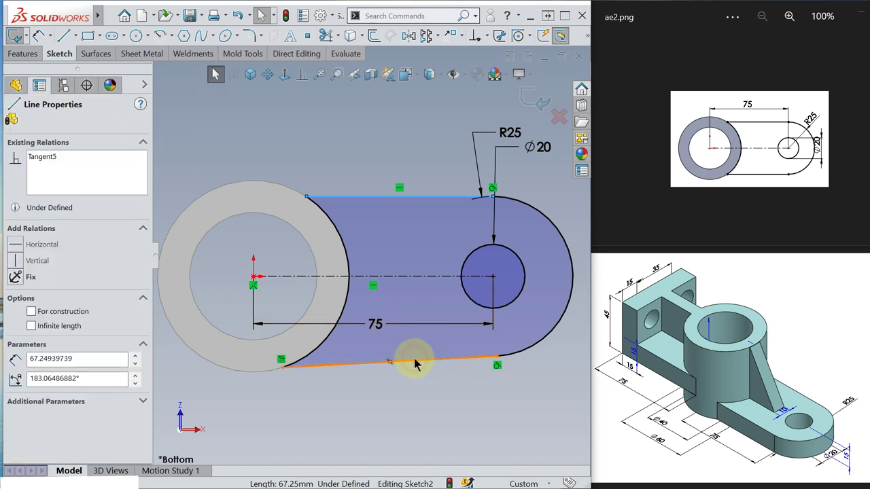
{"action": "left_click", "coordinate": [13, 244]}
{"action": "left_click", "coordinate": [12, 124]}
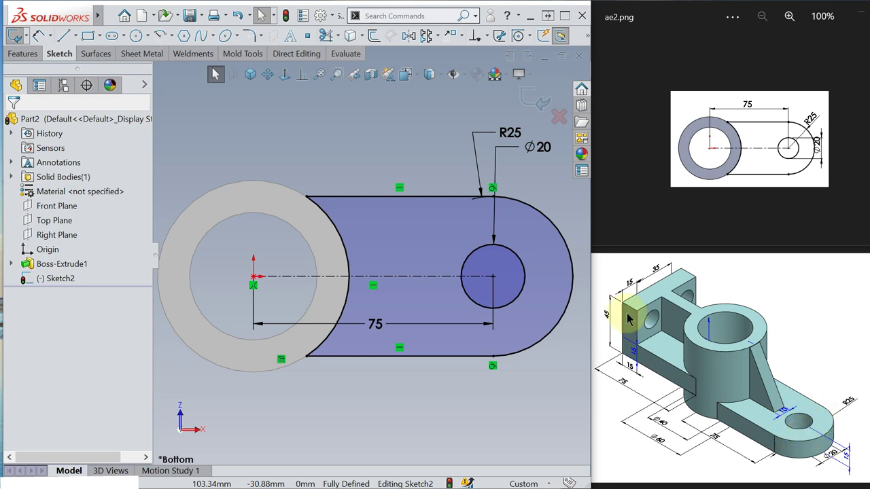
Exit the sketch and start an Extruded Boss/Base on the arm profile in isometric view.
{"action": "left_click", "coordinate": [535, 101]}
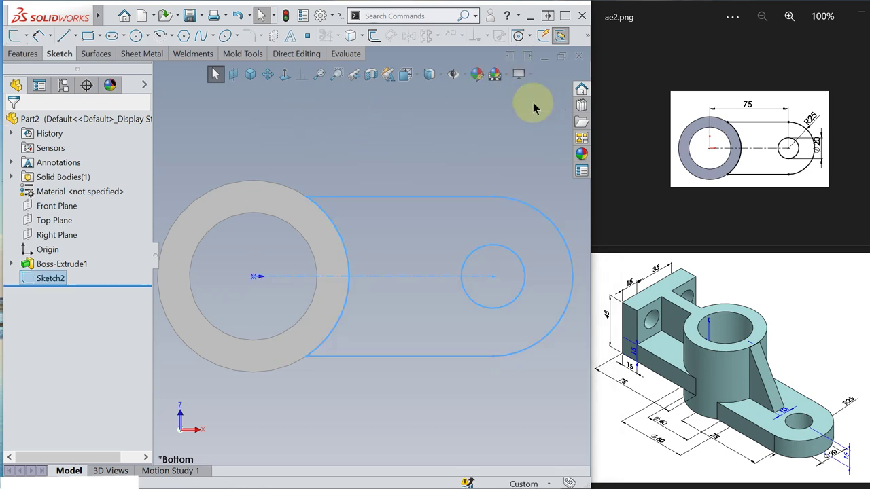
{"action": "left_click", "coordinate": [285, 72]}
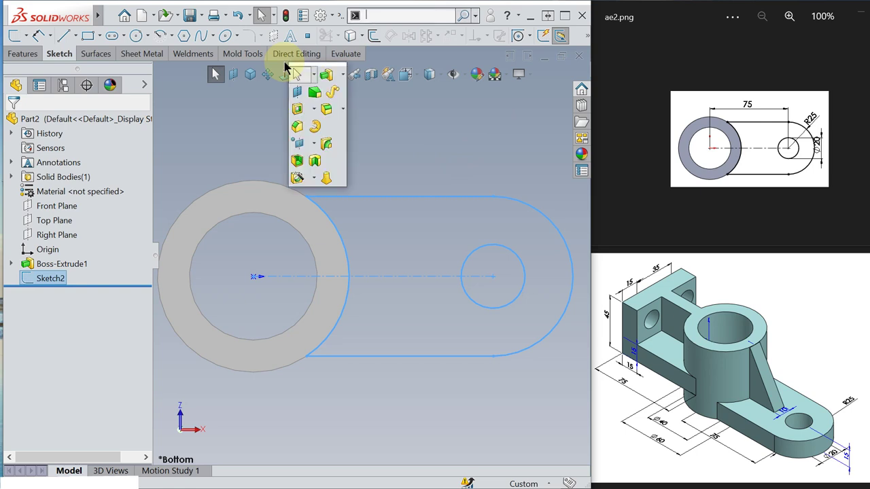
{"action": "left_click", "coordinate": [327, 76]}
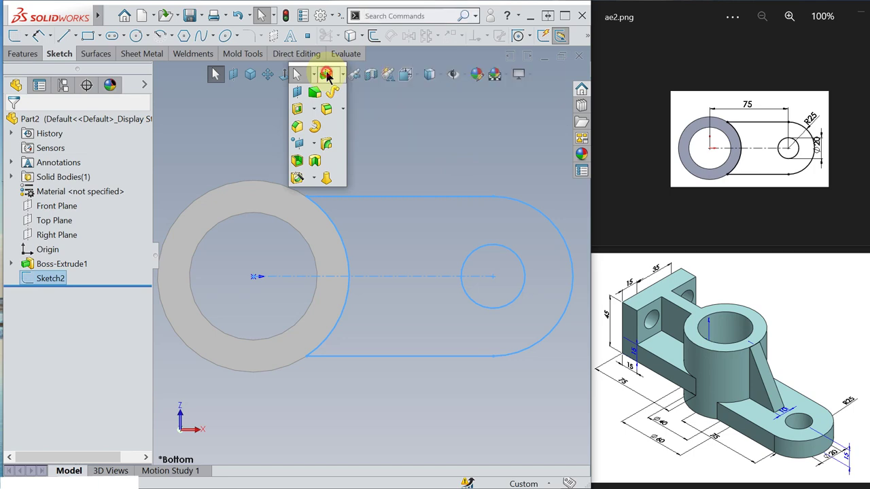
{"action": "middle_click_drag", "start_coordinate": [394, 121], "coordinate": [388, 237]}
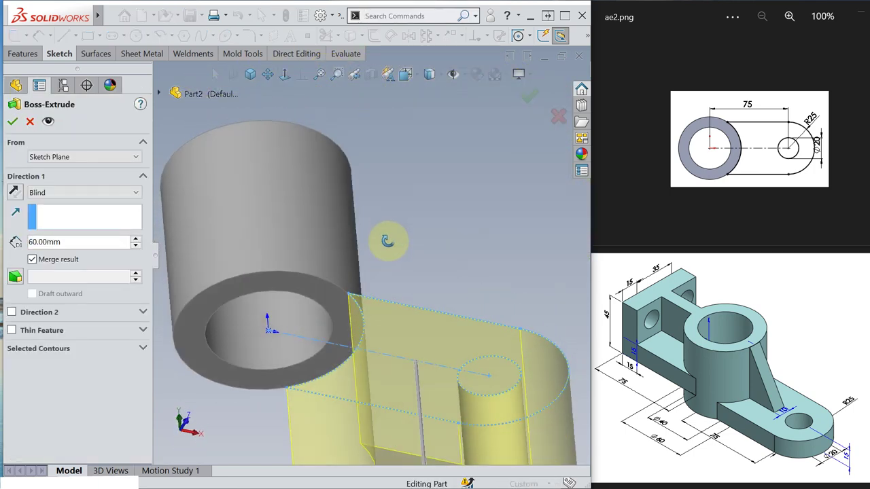
{"action": "left_click", "coordinate": [246, 73]}
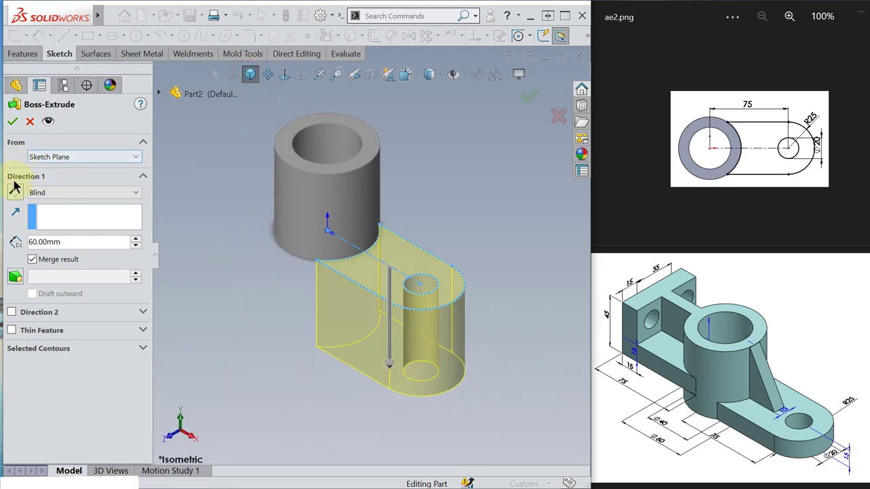
Reverse the extrusion to go upward and set its depth to 15 mm.
{"action": "left_click", "coordinate": [15, 193]}
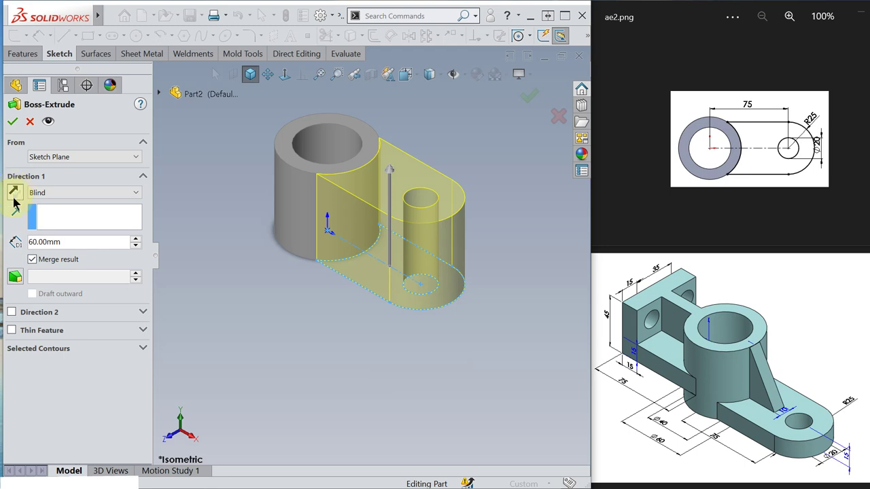
{"action": "left_click_drag", "start_coordinate": [68, 241], "coordinate": [15, 240]}
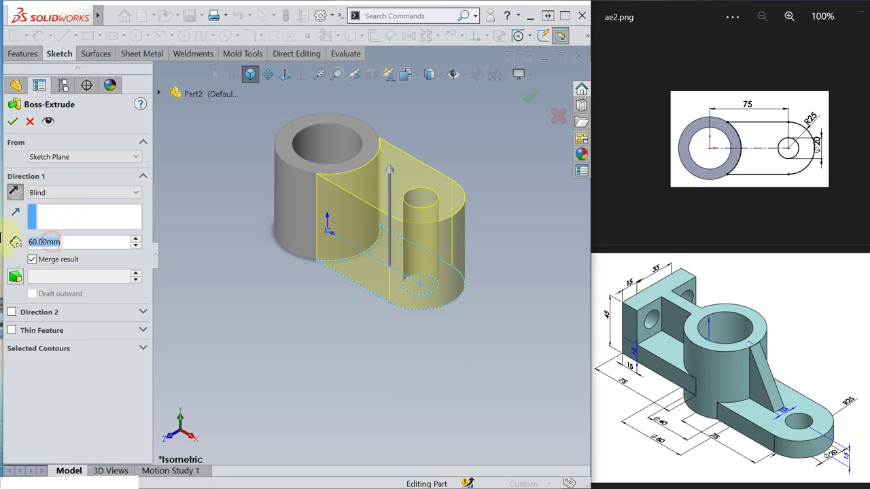
{"action": "type", "text": "15"}
{"action": "key", "text": "Return"}
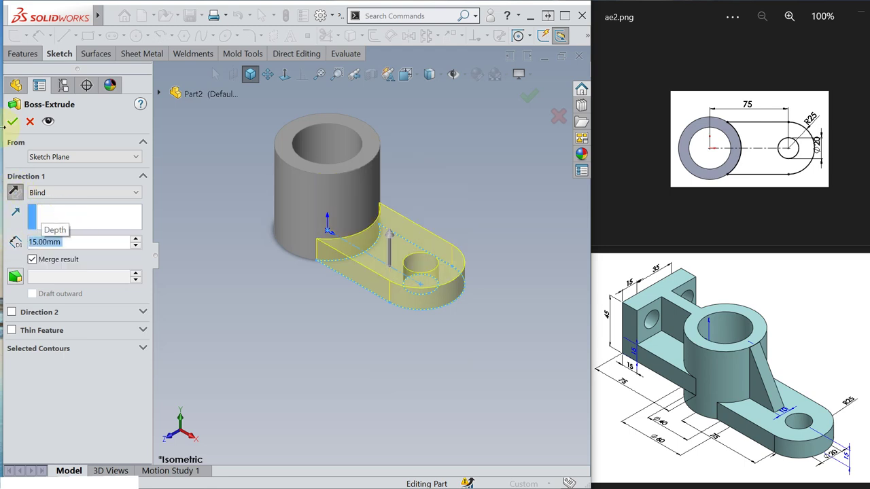
{"action": "key", "text": "alt+f"}
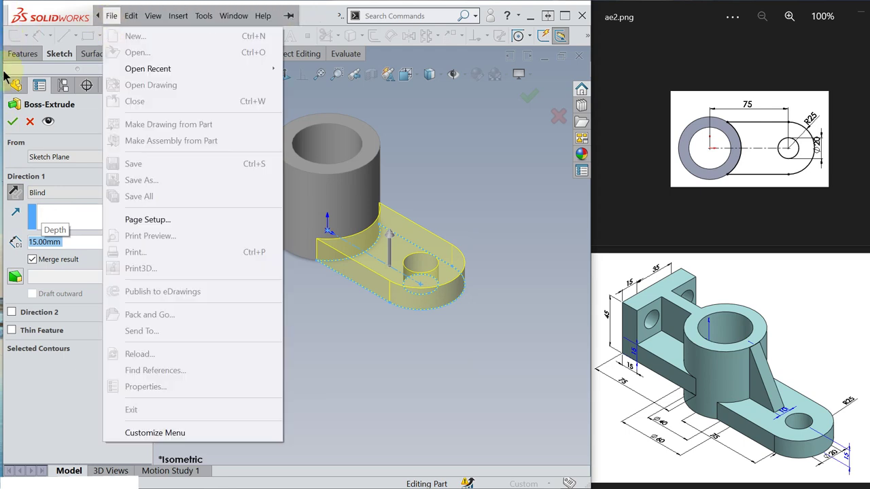
{"action": "left_click", "coordinate": [87, 145]}
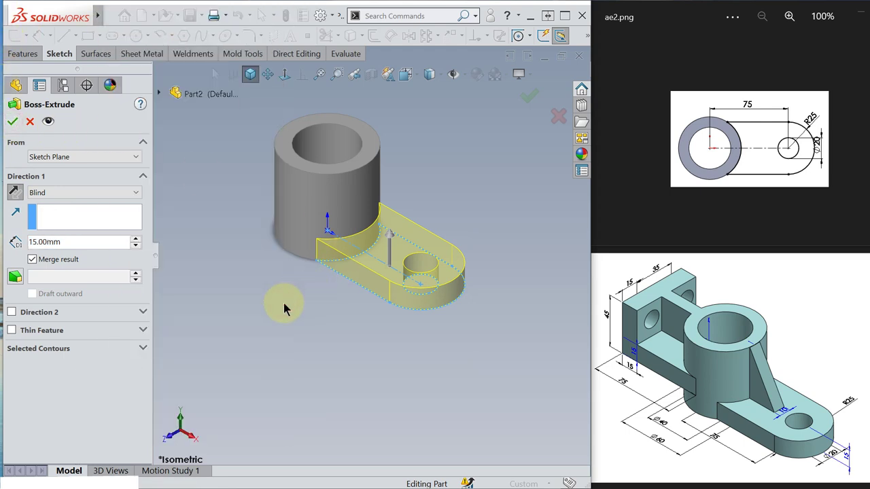
{"action": "left_click", "coordinate": [857, 145]}
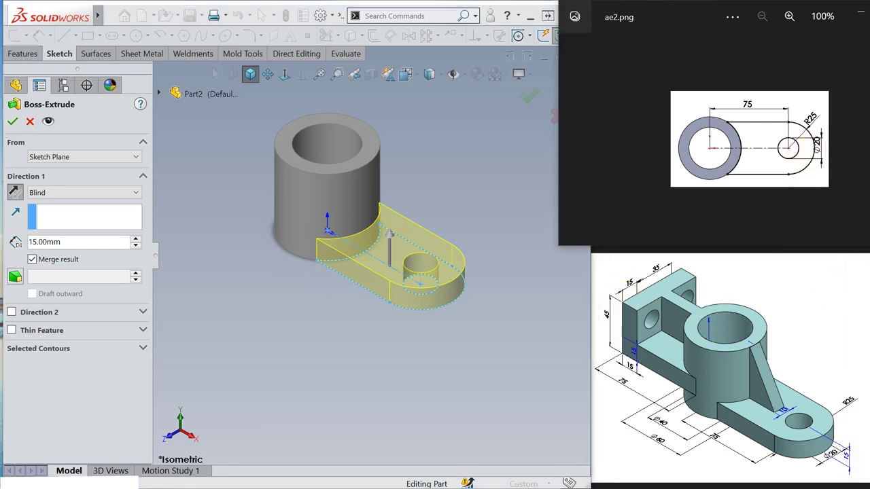
Advance the reference viewer from ae2.png to ae3.png showing the 25 mm rib.
{"action": "key", "text": "Right"}
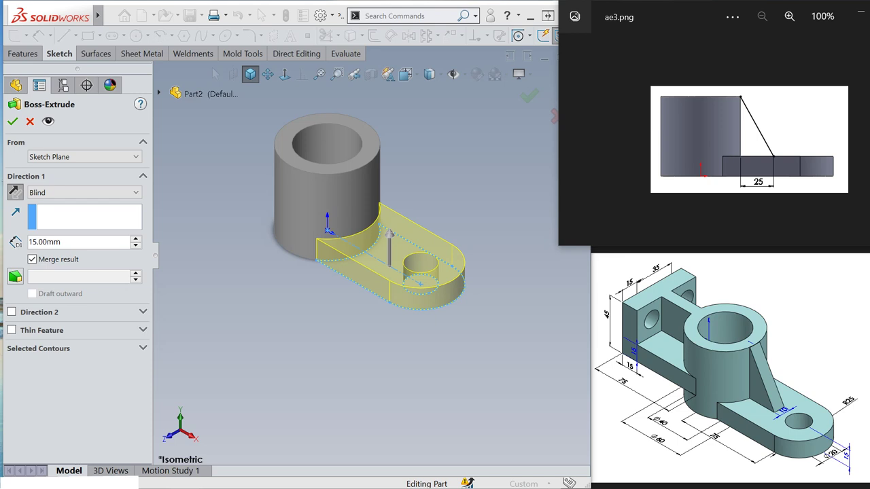
Accept the 15 mm arm extrusion and start a new sketch on the Front Plane, viewed head-on.
{"action": "left_click", "coordinate": [13, 123]}
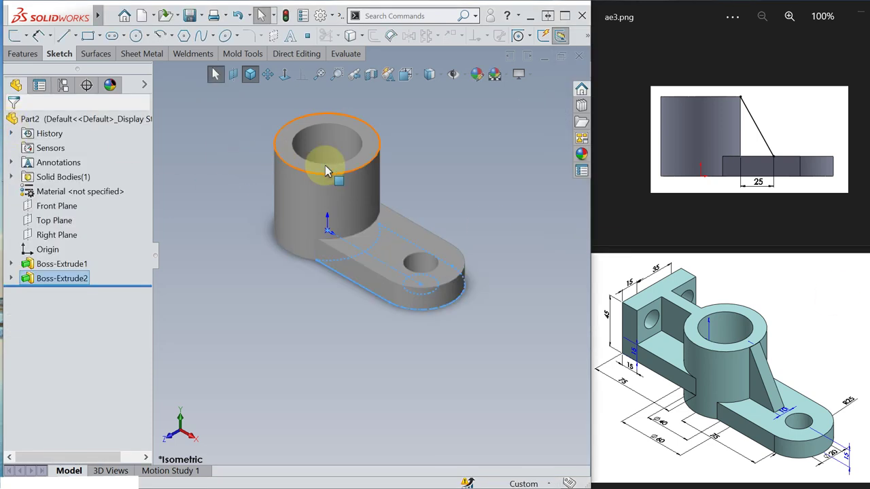
{"action": "left_click", "coordinate": [57, 209]}
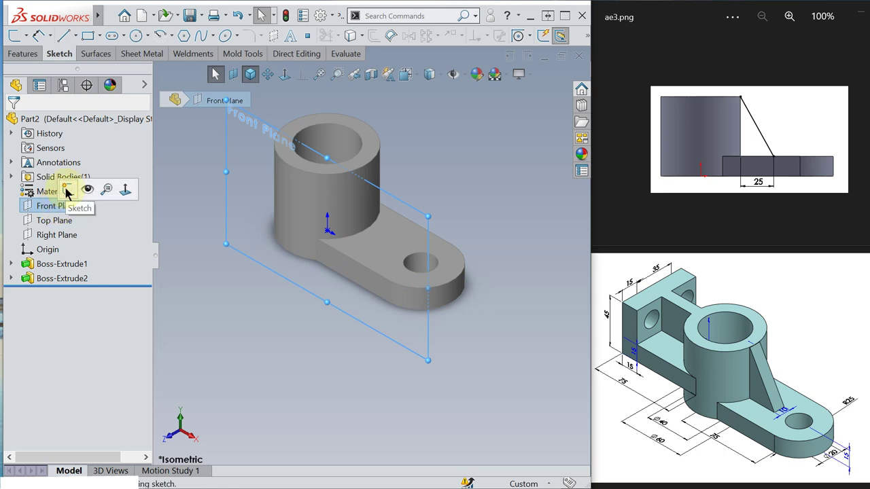
{"action": "left_click", "coordinate": [66, 193]}
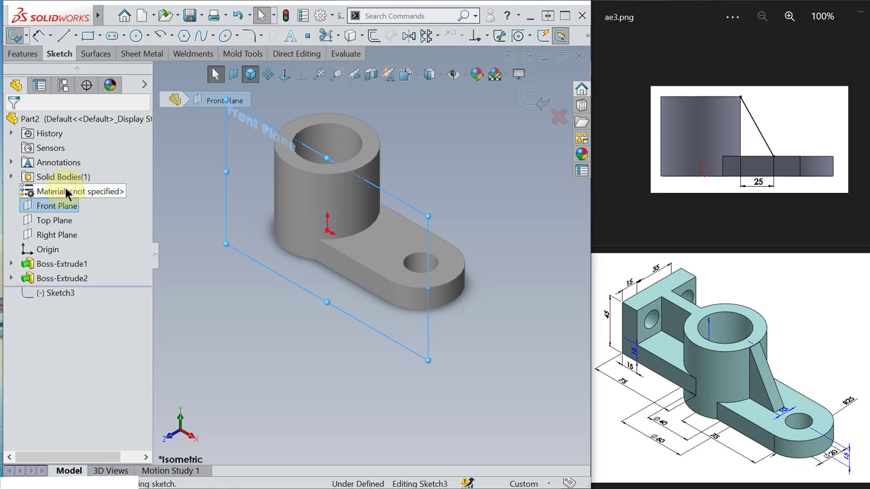
{"action": "left_click", "coordinate": [285, 75]}
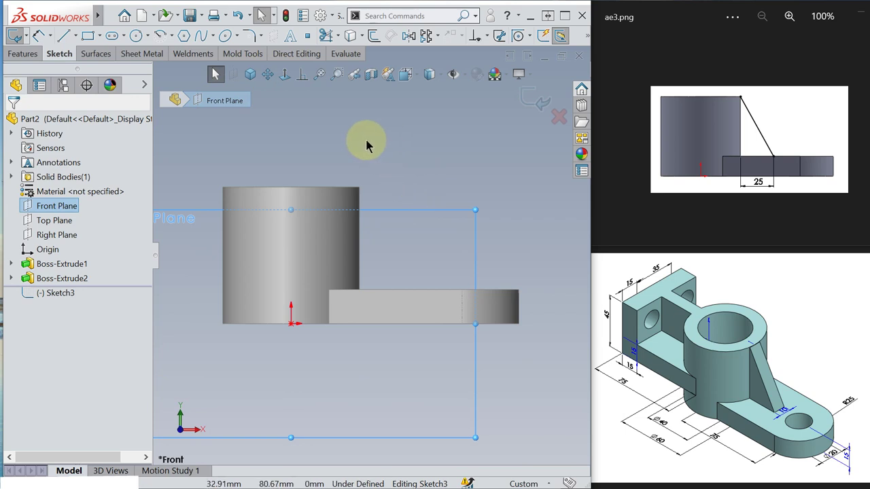
{"action": "key", "text": "s"}
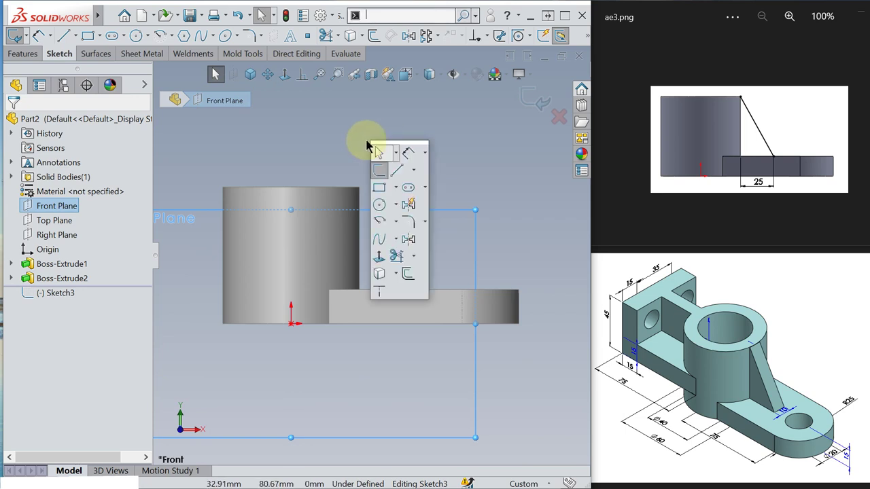
Draw a closed right-triangle rib outline between the cylinder wall and the arm top.
{"action": "left_click", "coordinate": [398, 174]}
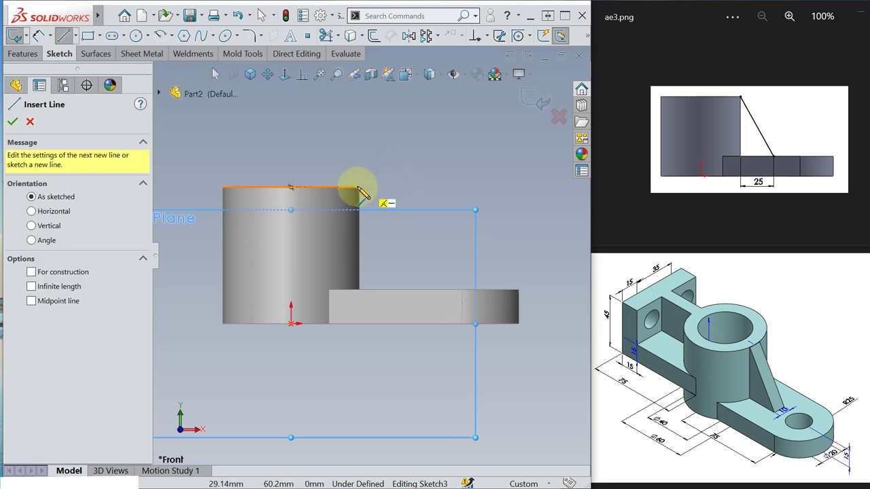
{"action": "scroll", "coordinate": [361, 194], "scroll_direction": "down", "scroll_amount": 4}
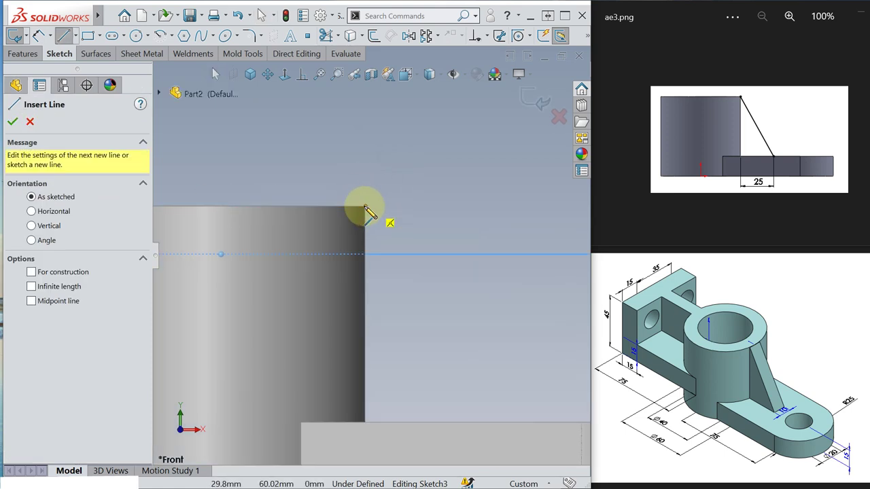
{"action": "left_click", "coordinate": [365, 207]}
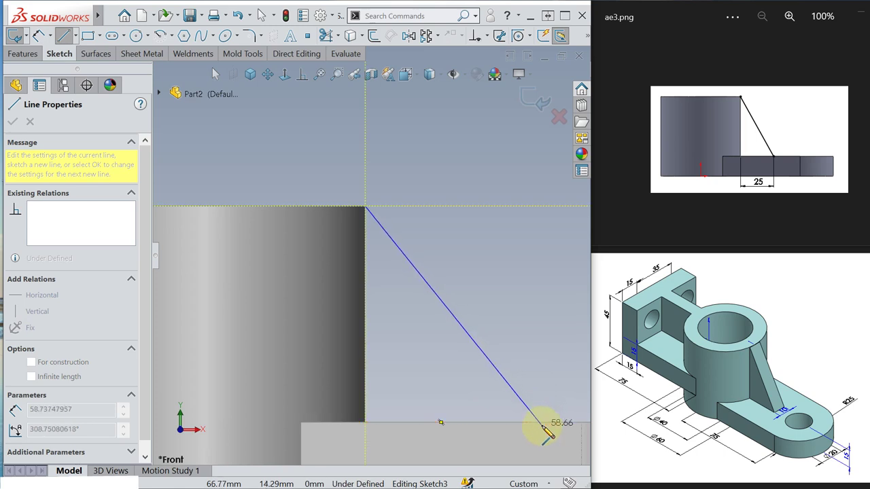
{"action": "left_click", "coordinate": [540, 423]}
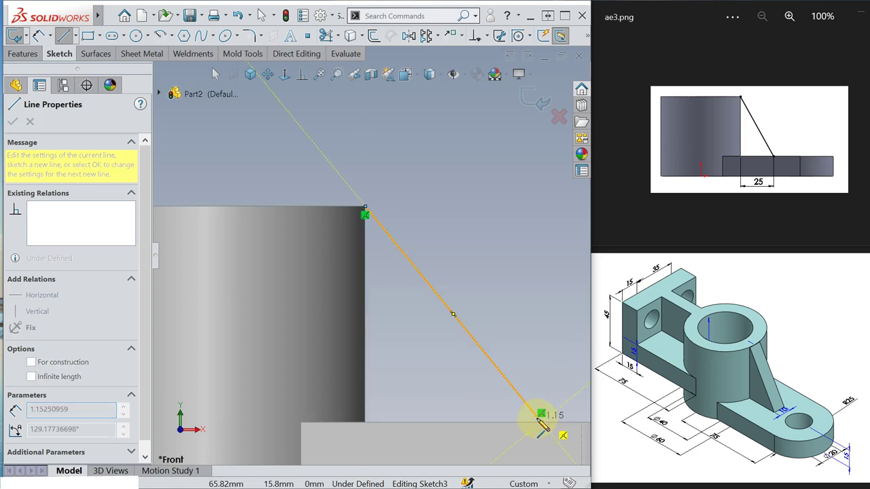
{"action": "left_click", "coordinate": [352, 422]}
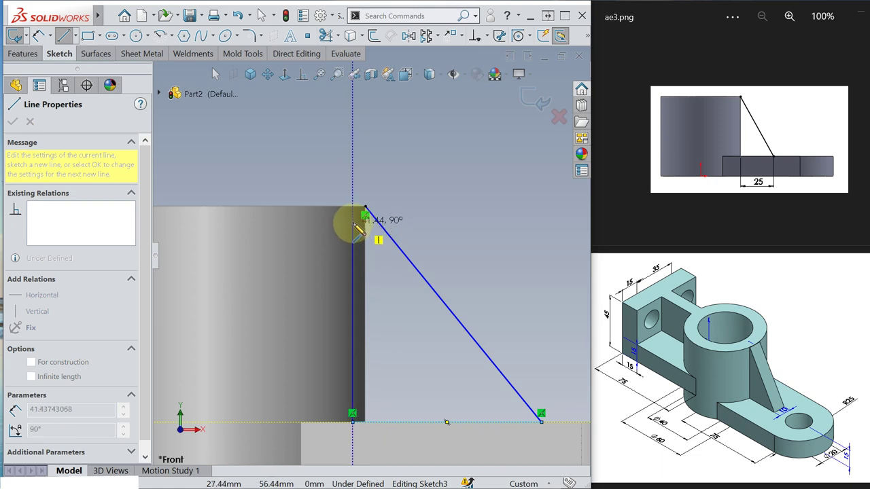
{"action": "left_click", "coordinate": [353, 217]}
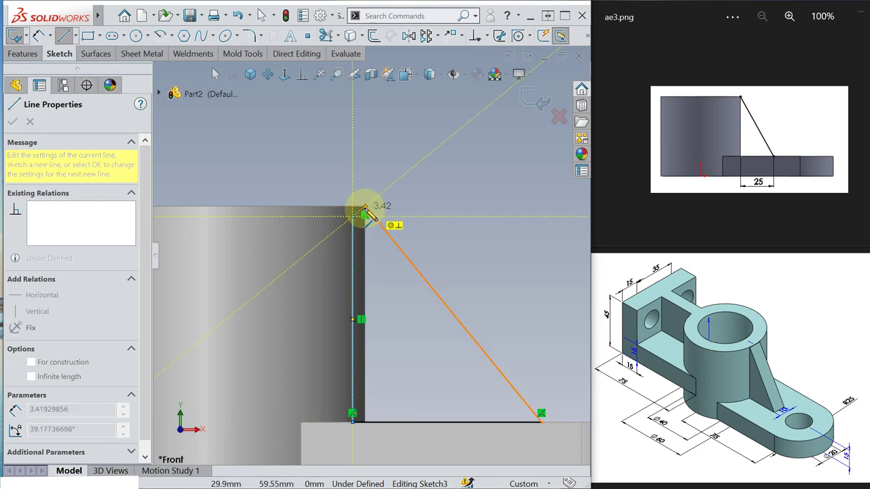
{"action": "left_click", "coordinate": [365, 210]}
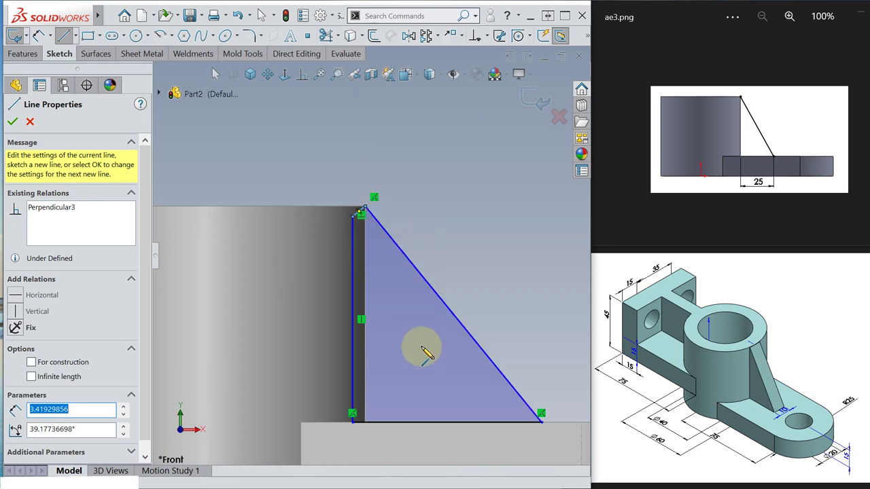
{"action": "scroll", "coordinate": [459, 193], "scroll_direction": "down", "scroll_amount": 1}
{"action": "scroll", "coordinate": [437, 243], "scroll_direction": "up", "scroll_amount": 4}
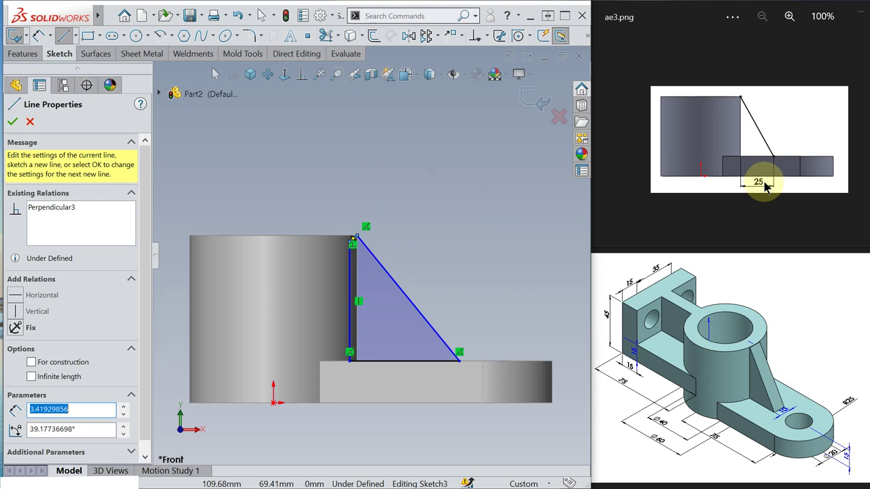
{"action": "key", "text": "s"}
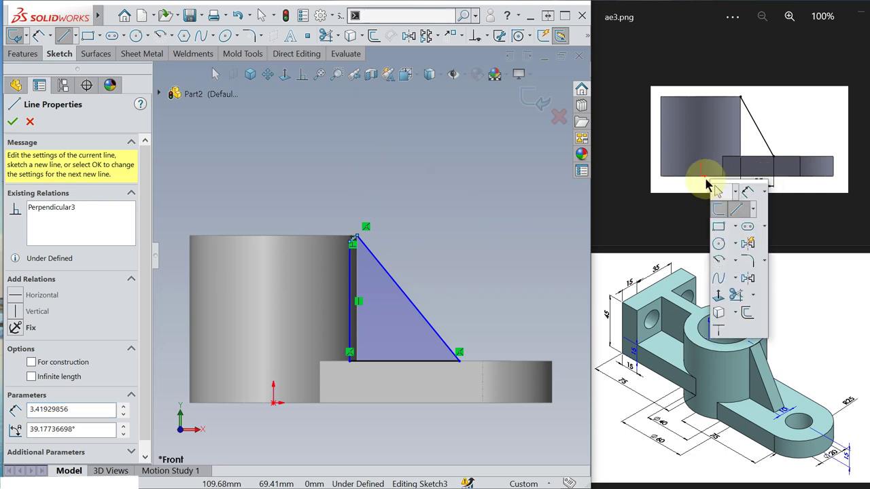
Dimension the rib triangle's base from its vertical side to the bottom-right corner as 25 mm.
{"action": "left_click", "coordinate": [748, 192]}
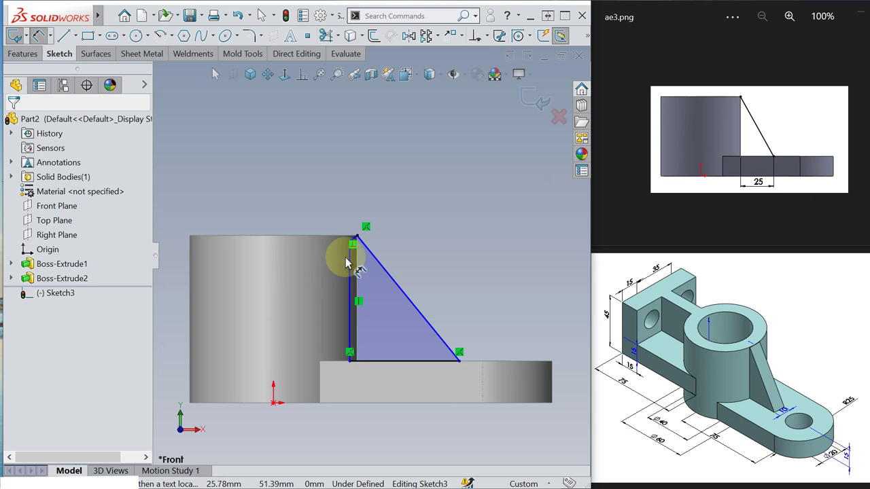
{"action": "left_click", "coordinate": [359, 290]}
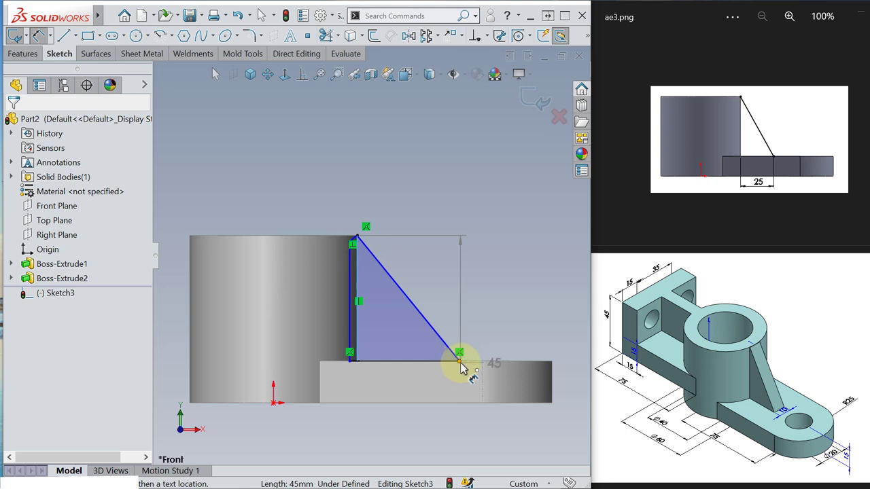
{"action": "left_click", "coordinate": [461, 367]}
{"action": "left_click", "coordinate": [418, 428]}
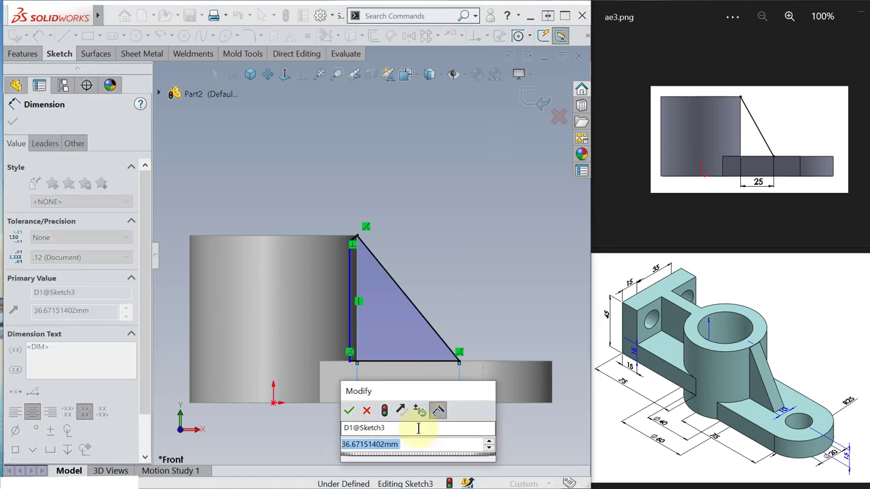
{"action": "type", "text": "25"}
{"action": "key", "text": "Return"}
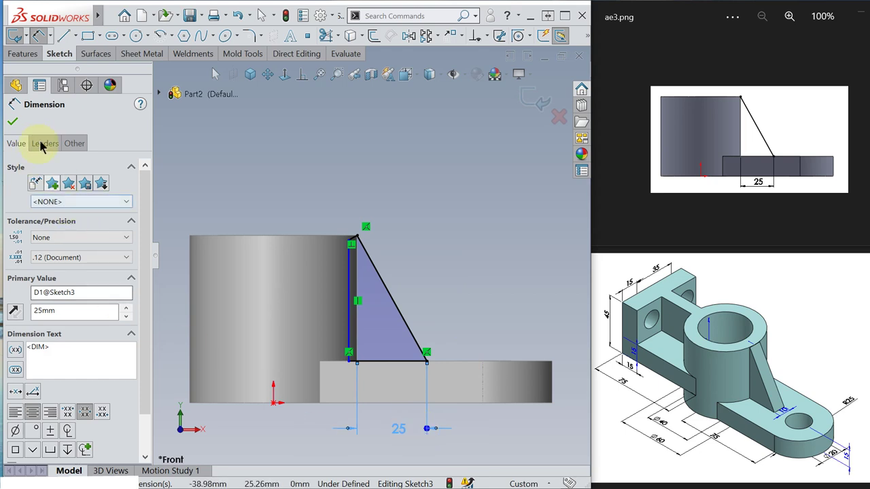
Finish dimensioning and exit the rib sketch.
{"action": "left_click", "coordinate": [15, 122]}
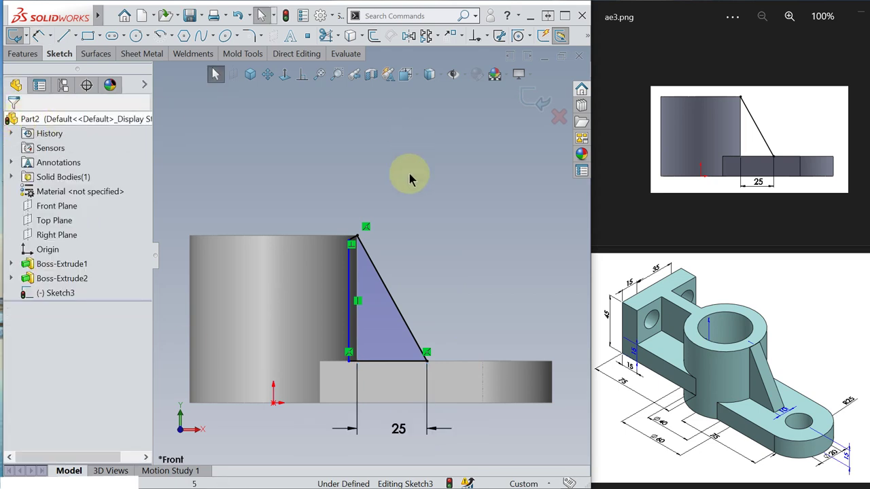
{"action": "left_click", "coordinate": [533, 100]}
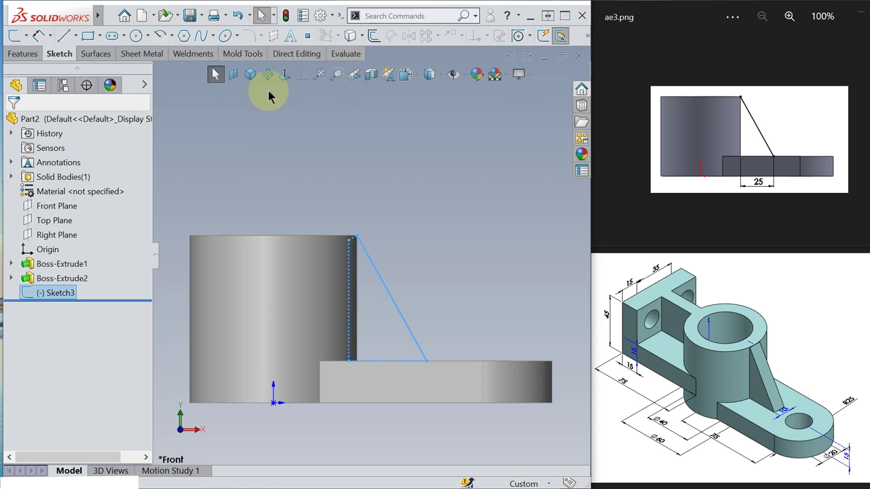
{"action": "key", "text": "s"}
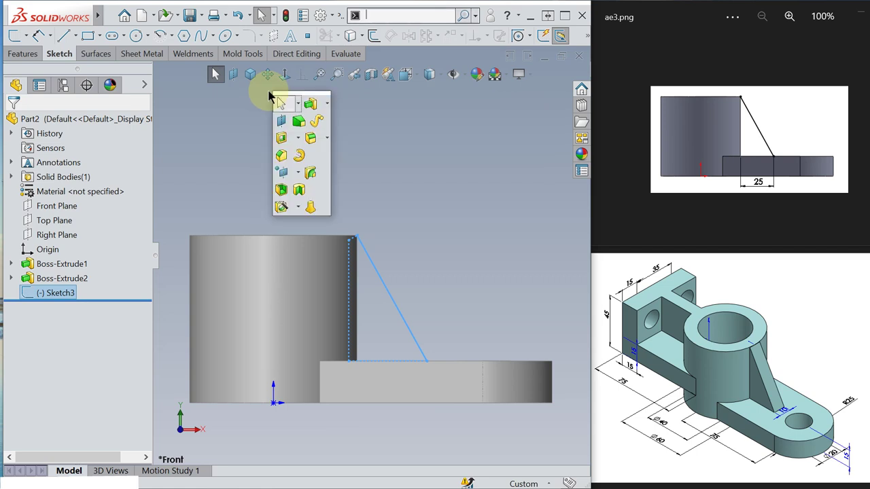
Extrude the triangle sketch Mid Plane with 10 mm depth to form the rib.
{"action": "left_click", "coordinate": [311, 103]}
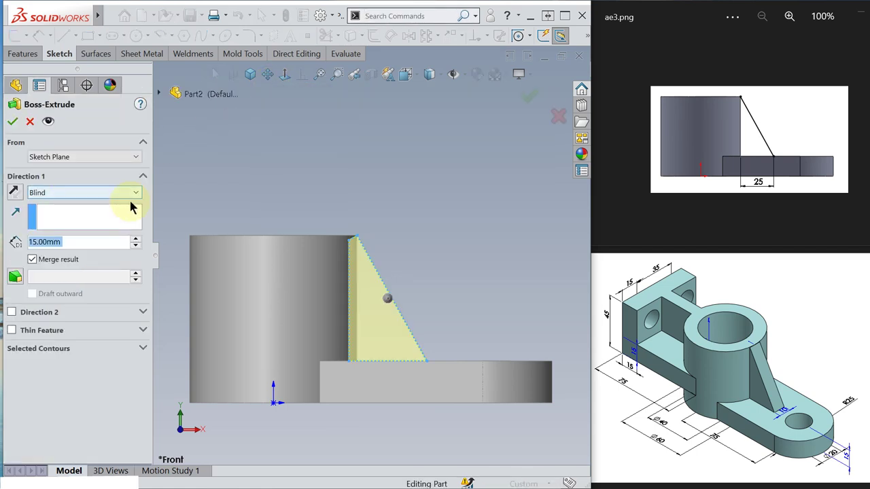
{"action": "left_click", "coordinate": [134, 195]}
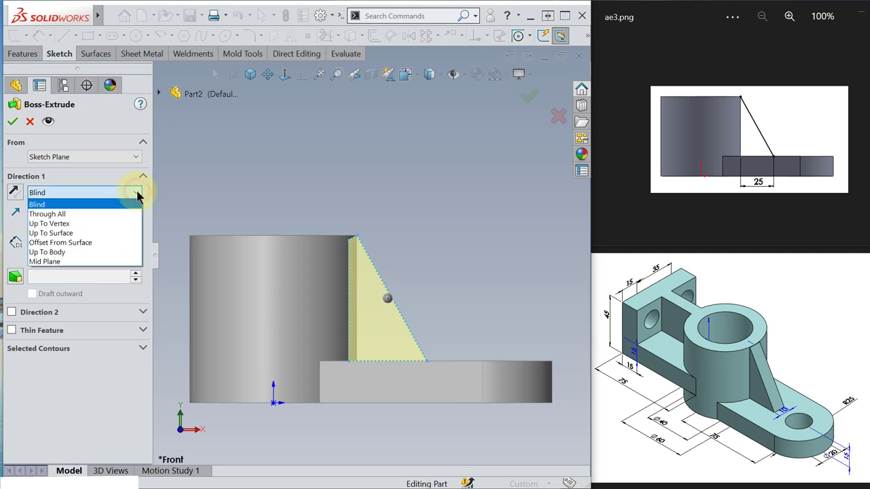
{"action": "left_click", "coordinate": [75, 264]}
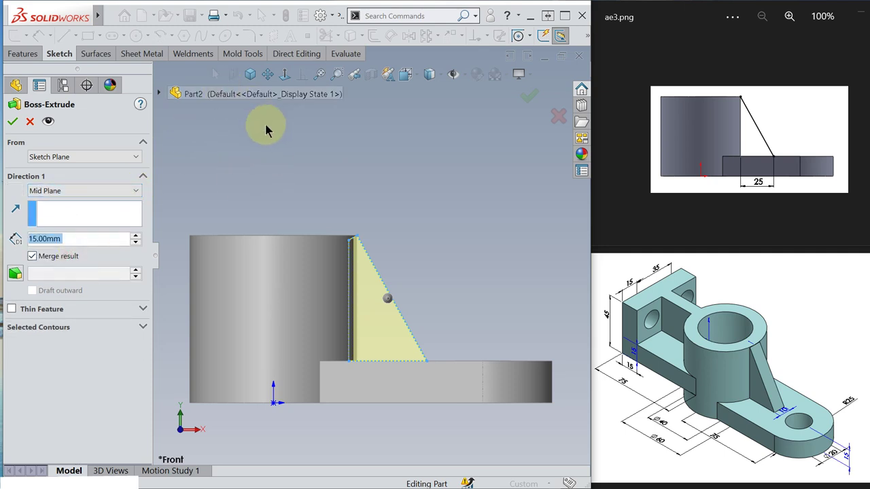
{"action": "left_click", "coordinate": [249, 74]}
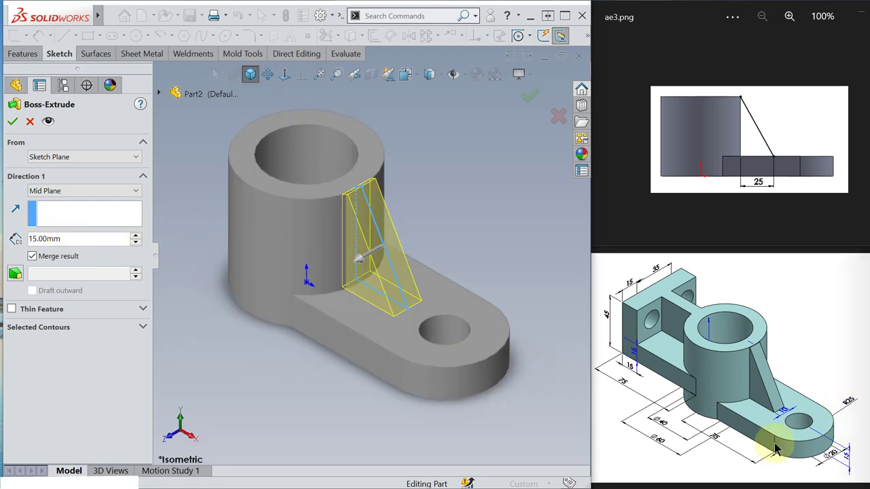
{"action": "left_click", "coordinate": [70, 238]}
{"action": "left_click_drag", "start_coordinate": [62, 238], "coordinate": [15, 238]}
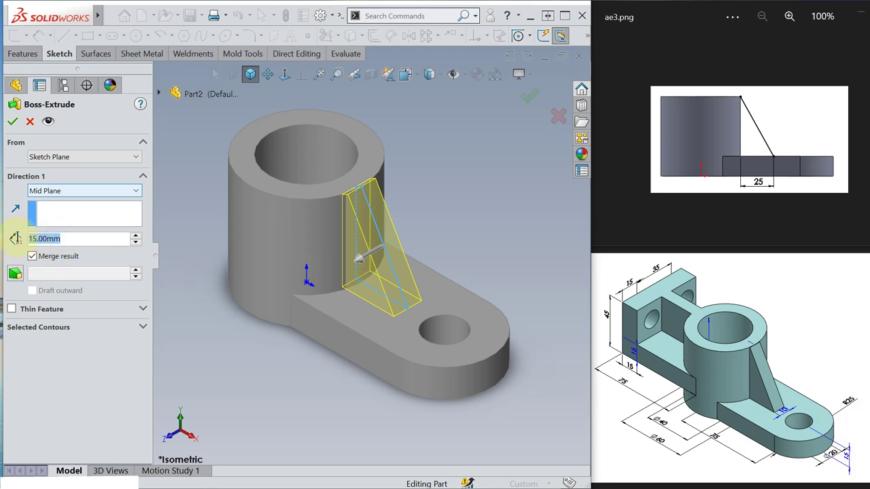
{"action": "type", "text": "10"}
{"action": "key", "text": "Return"}
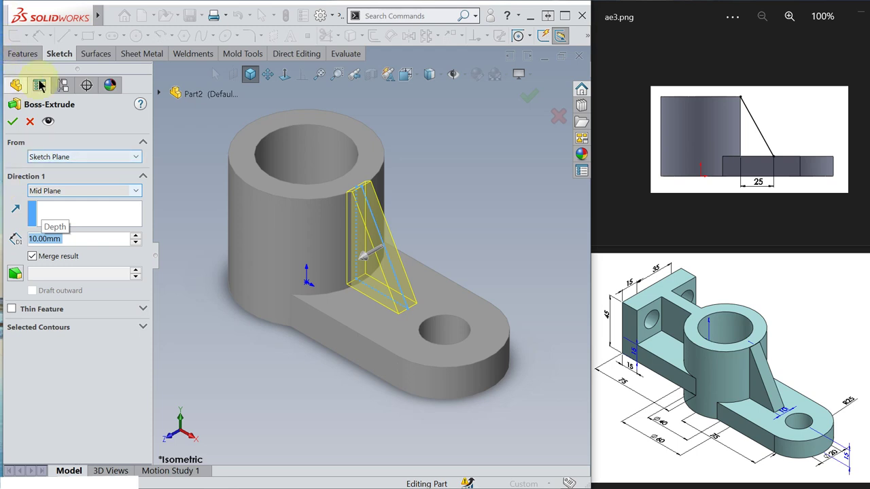
{"action": "left_click", "coordinate": [13, 121]}
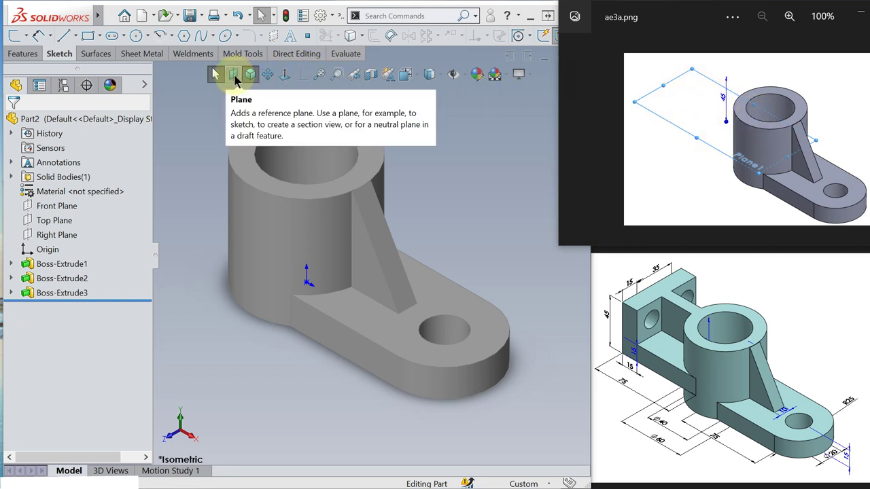
Create a reference plane 45 mm from the cylinder's top face, with Flip offset so it sits below.
{"action": "left_click", "coordinate": [233, 76]}
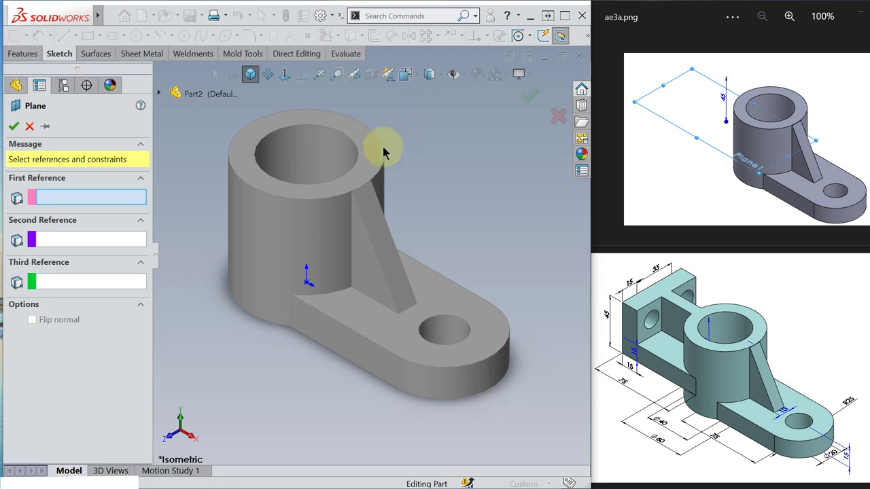
{"action": "left_click", "coordinate": [374, 171]}
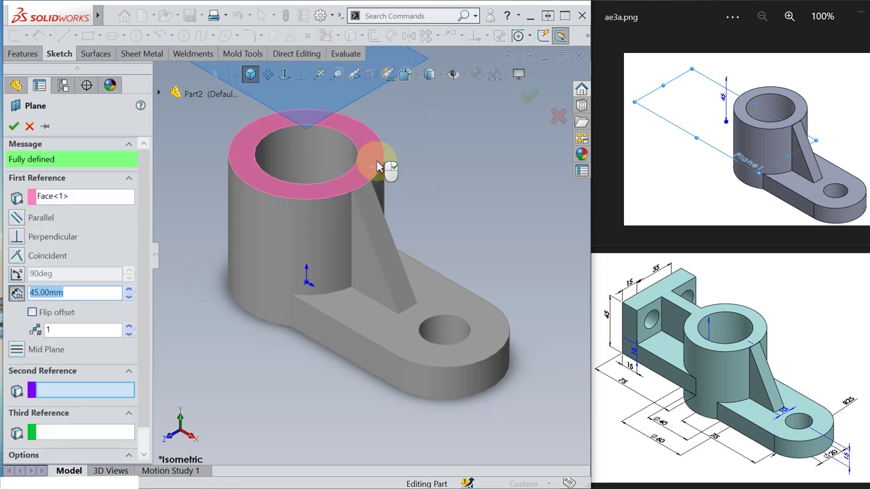
{"action": "left_click", "coordinate": [32, 313]}
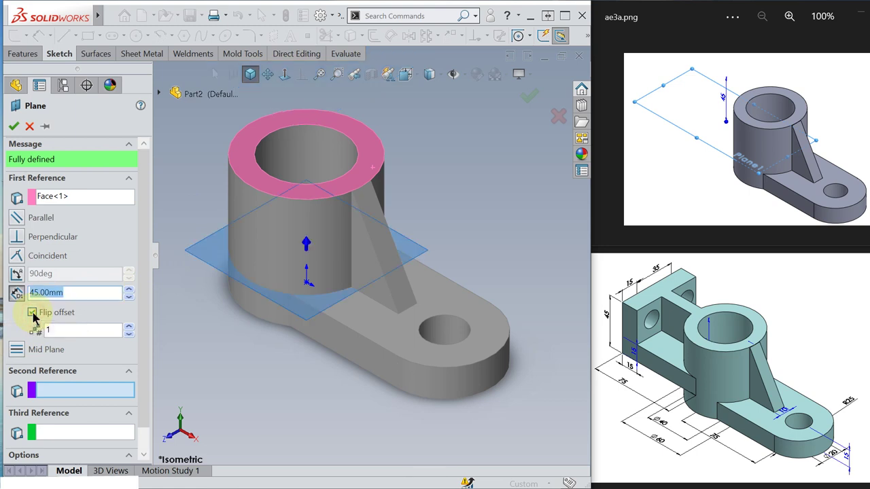
{"action": "left_click", "coordinate": [74, 296]}
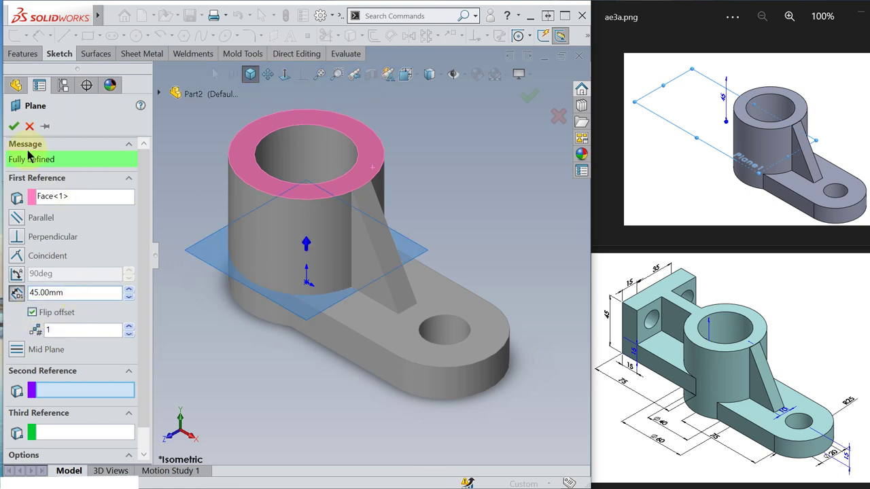
{"action": "left_click", "coordinate": [12, 127]}
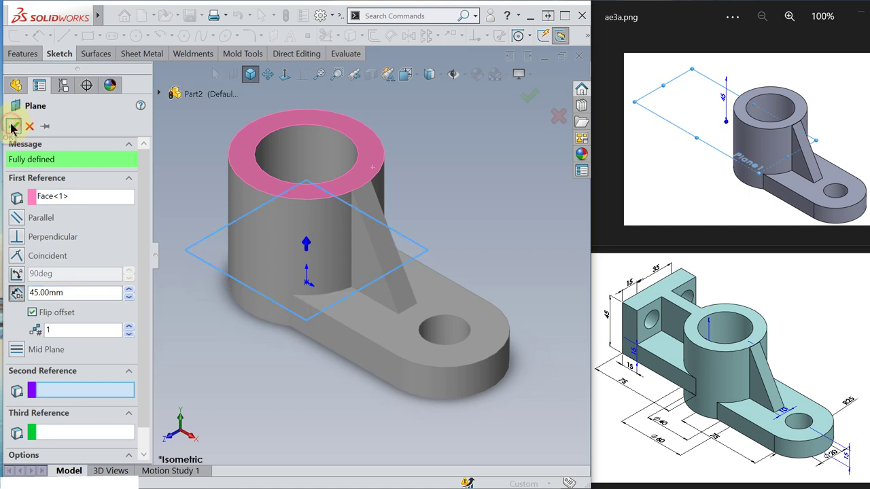
{"action": "left_click", "coordinate": [189, 164]}
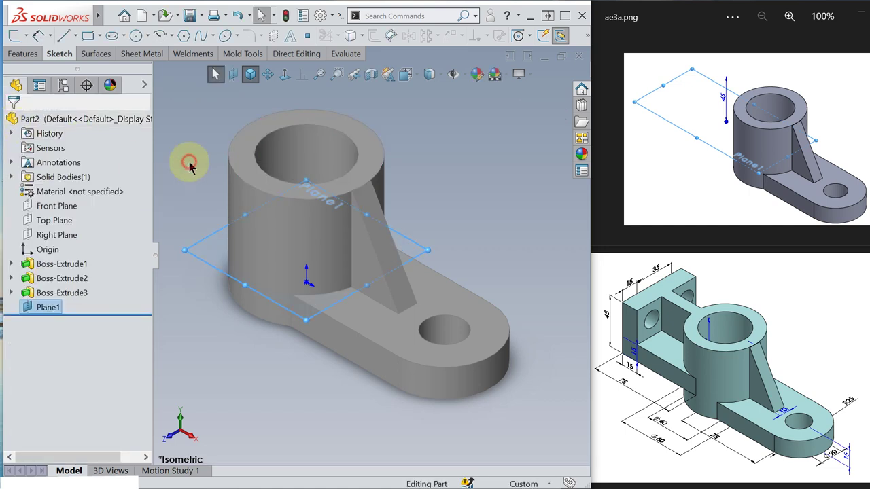
Start a new sketch on Plane1 and view it face-on.
{"action": "left_click", "coordinate": [46, 307]}
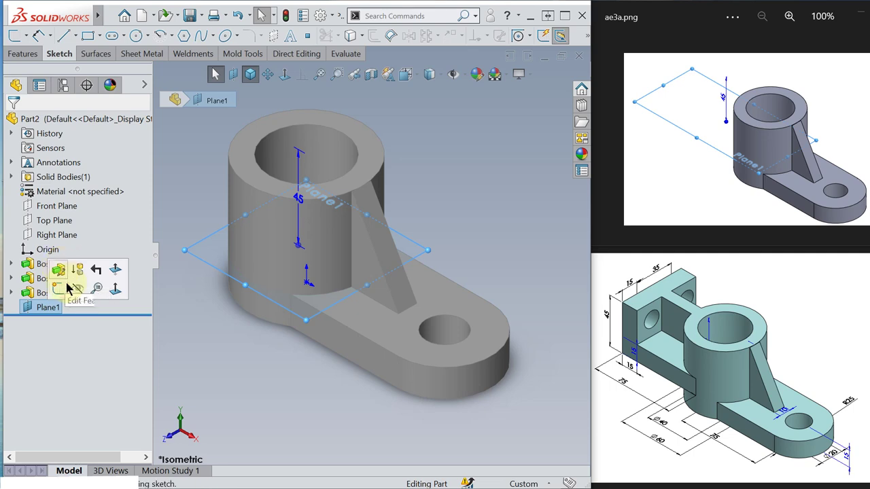
{"action": "left_click", "coordinate": [57, 288]}
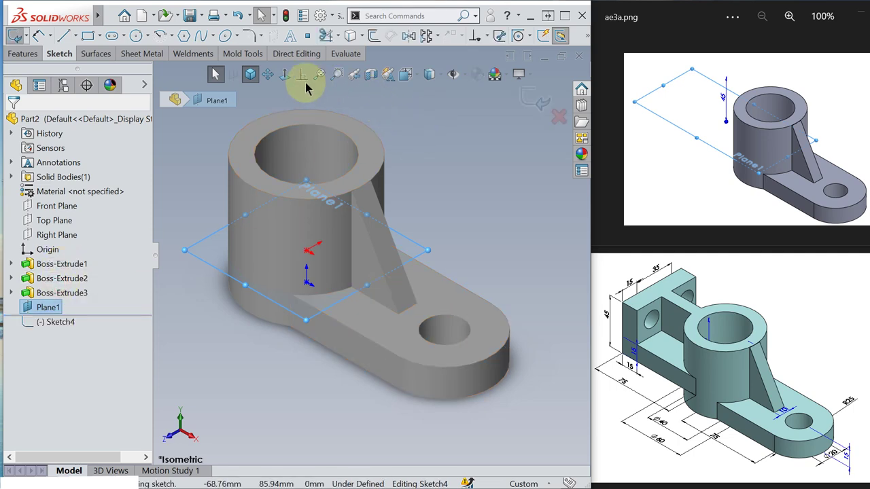
{"action": "left_click", "coordinate": [285, 75]}
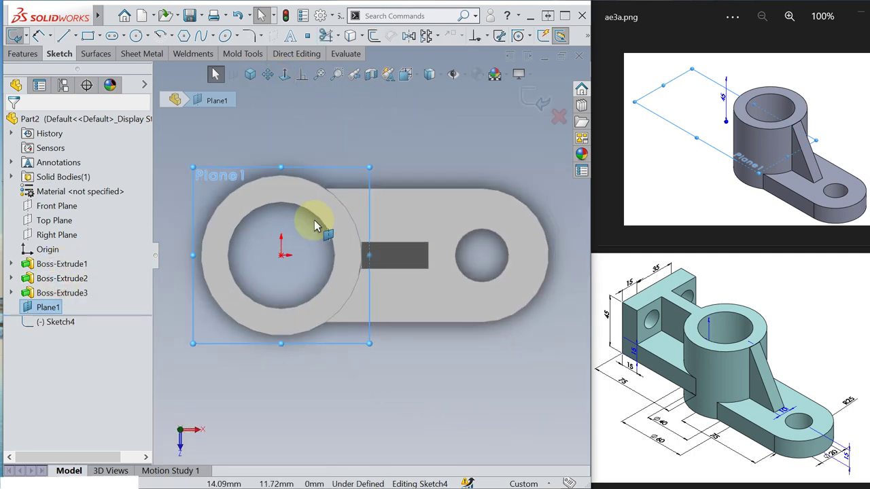
{"action": "scroll", "coordinate": [348, 259], "scroll_direction": "down", "scroll_amount": 2}
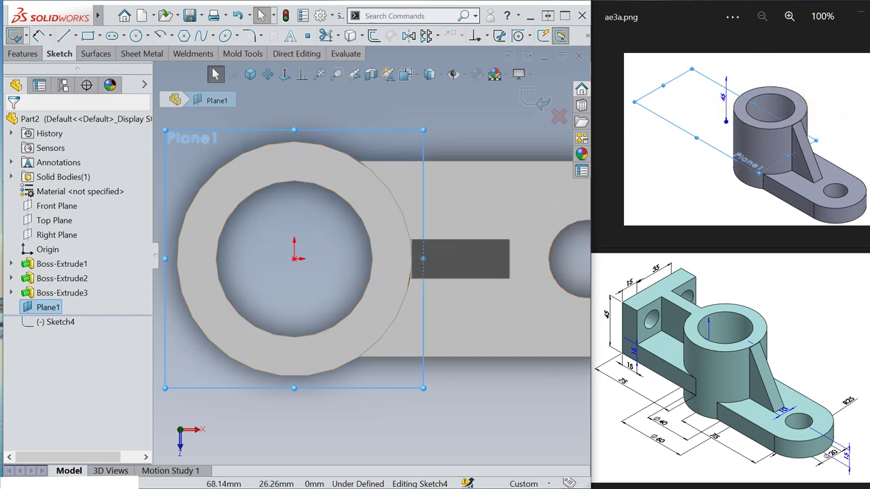
Bring up the dimensioned top-view reference drawing ae5.png showing the 75 mm profile.
{"action": "key", "text": "Right"}
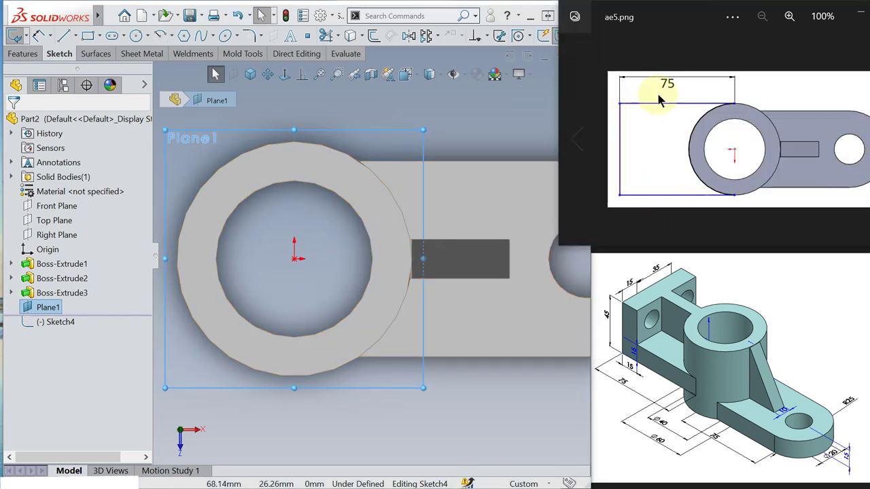
{"action": "scroll", "coordinate": [299, 243], "scroll_direction": "up", "scroll_amount": 1}
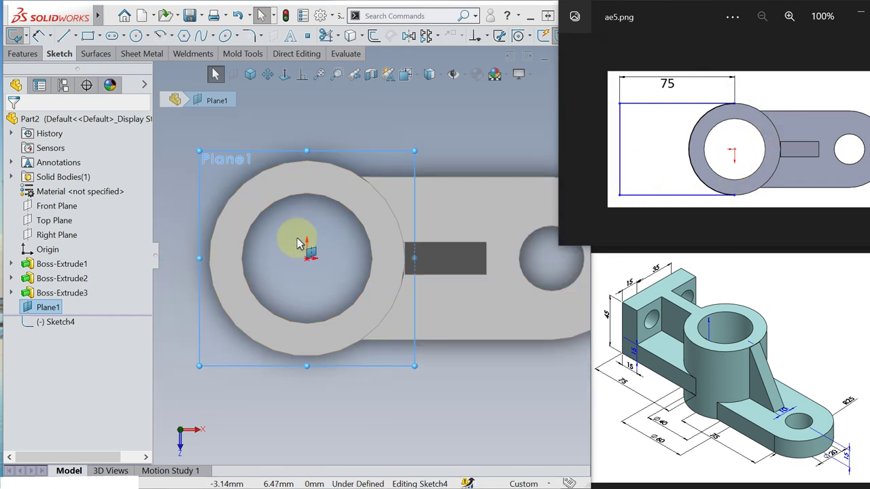
{"action": "scroll", "coordinate": [299, 243], "scroll_direction": "up", "scroll_amount": 3}
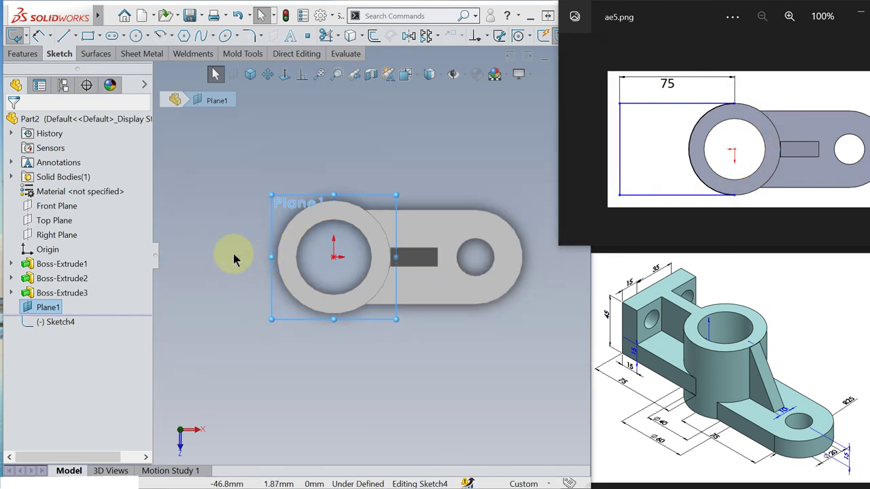
{"action": "scroll", "coordinate": [233, 252], "scroll_direction": "down", "scroll_amount": 3}
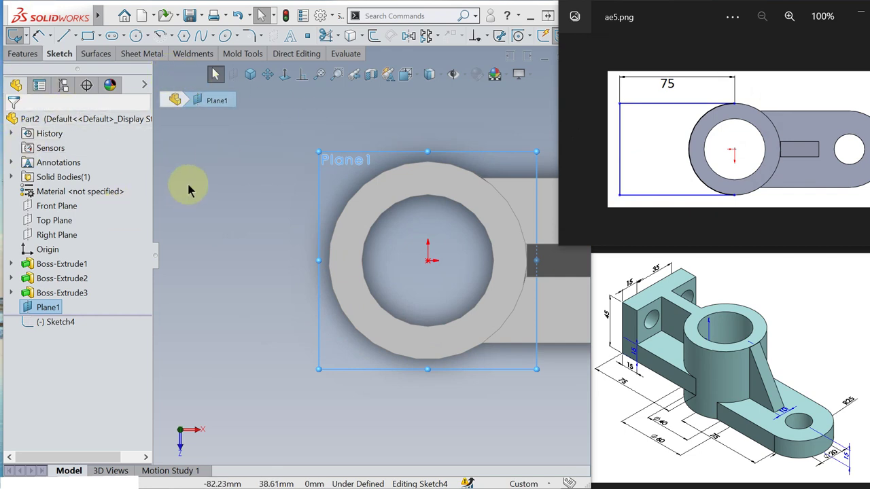
{"action": "left_click", "coordinate": [259, 164]}
{"action": "key", "text": "s"}
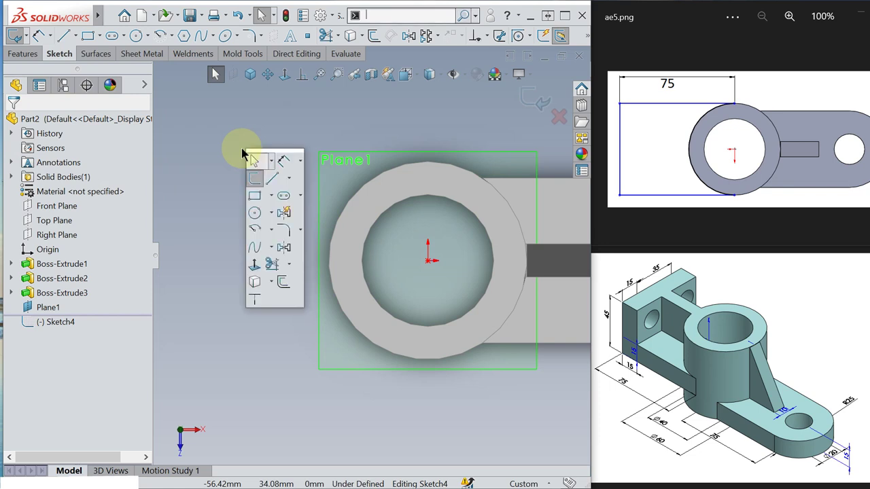
Draw a corner rectangle from the cylinder's top edge to a corner lower-left of the cylinder.
{"action": "left_click", "coordinate": [254, 196]}
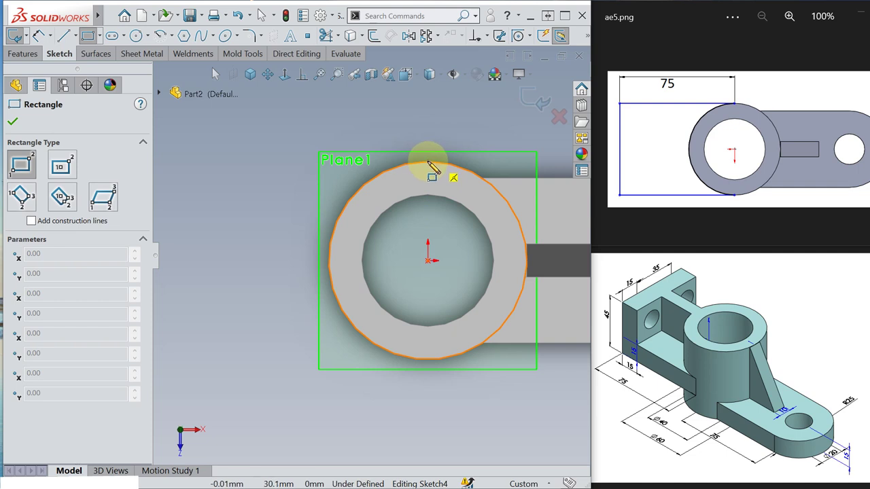
{"action": "left_click", "coordinate": [428, 163]}
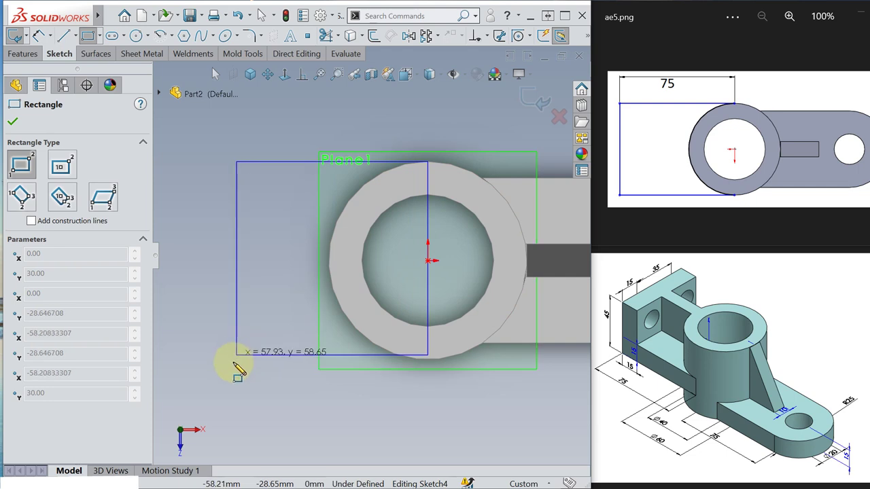
{"action": "left_click", "coordinate": [191, 371]}
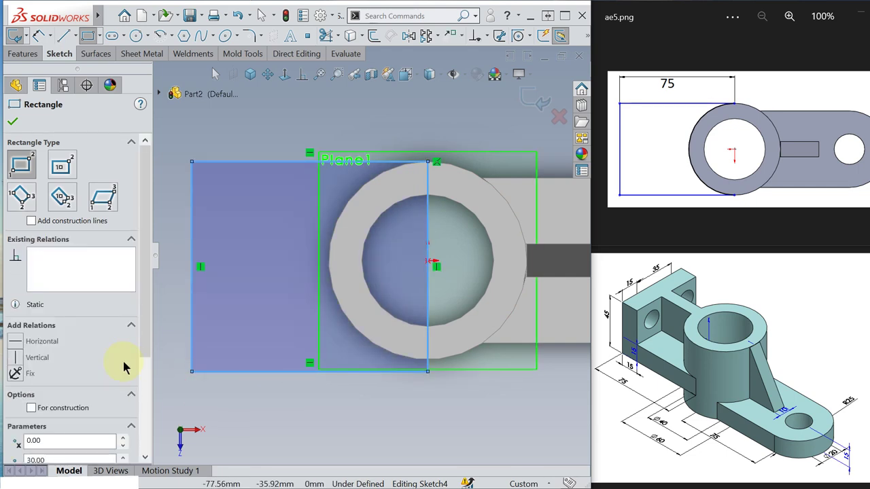
{"action": "key", "text": "Escape"}
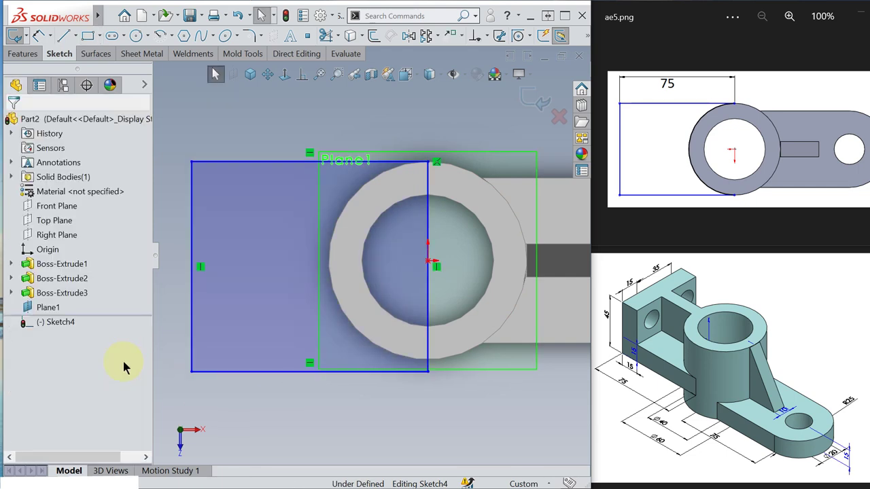
Dimension the rectangle's top edge as 75 mm wide.
{"action": "key", "text": "s"}
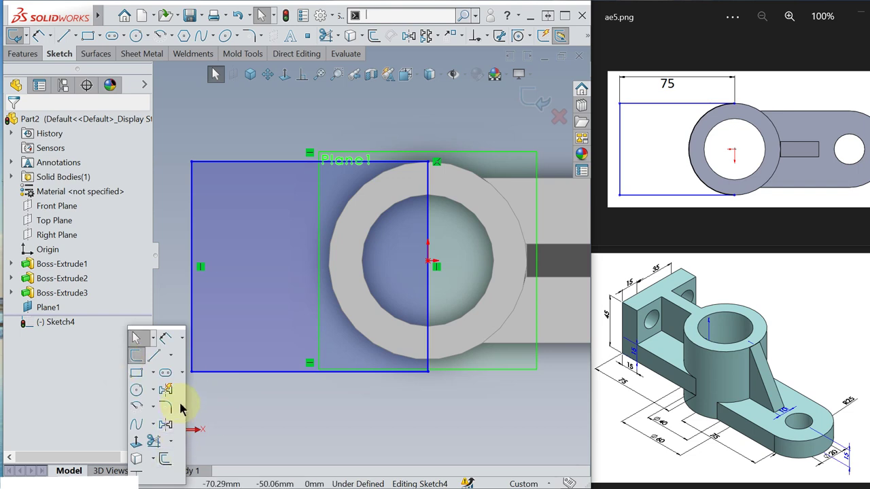
{"action": "left_click", "coordinate": [165, 340]}
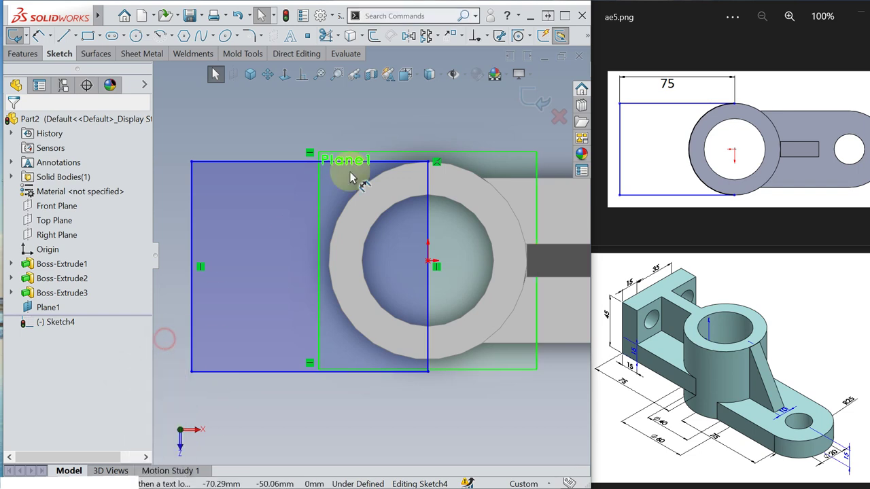
{"action": "left_click", "coordinate": [268, 166]}
{"action": "key", "text": "d"}
{"action": "left_click", "coordinate": [275, 129]}
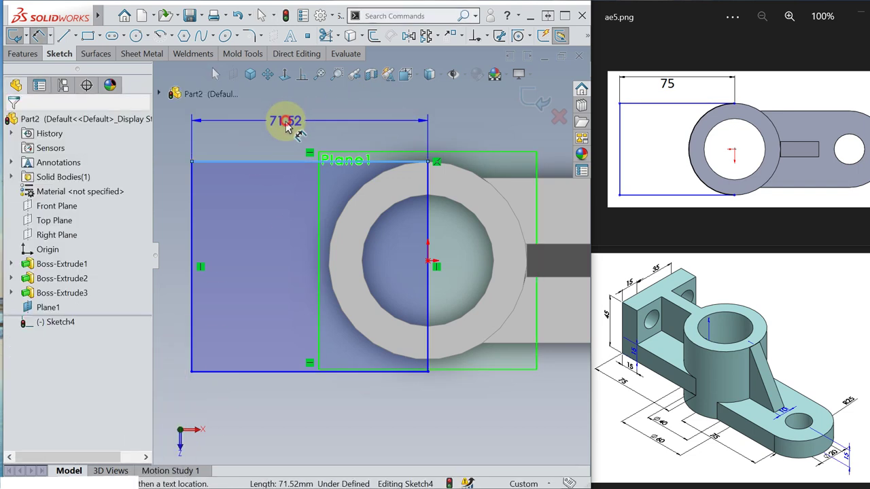
{"action": "type", "text": "75"}
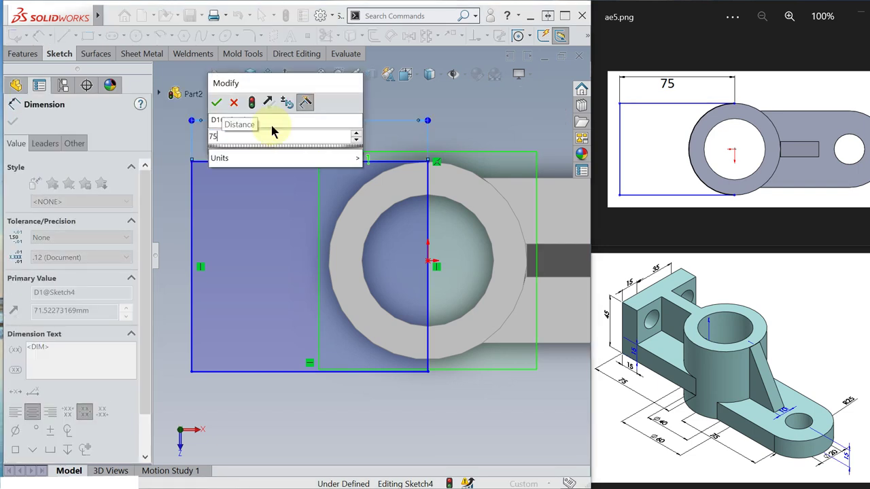
{"action": "key", "text": "Return"}
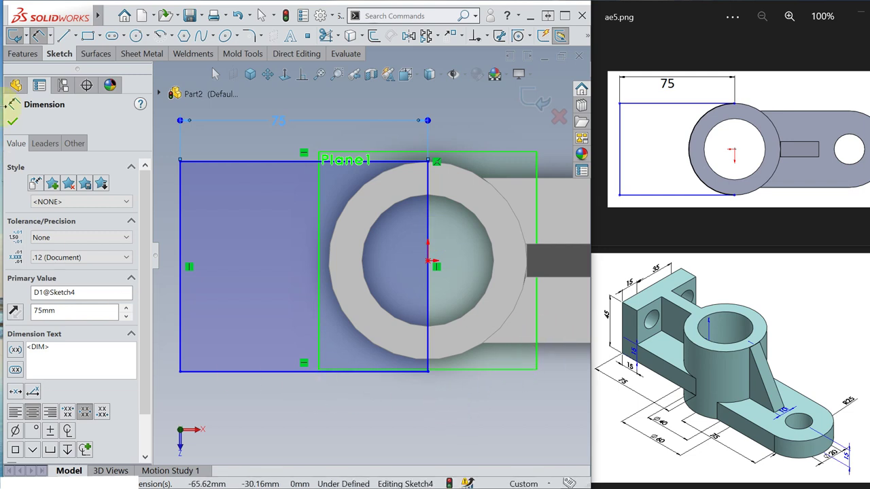
{"action": "left_click", "coordinate": [12, 121]}
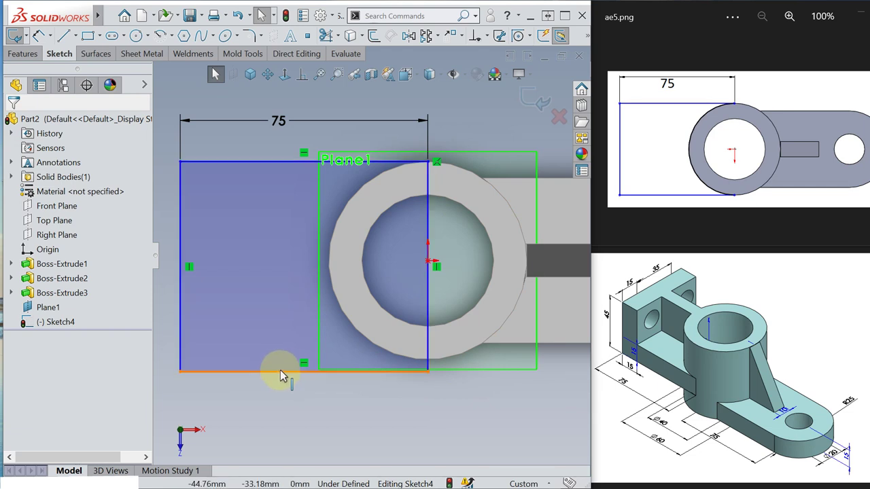
Make the rectangle's bottom edge tangent to the cylinder's outer circular edge.
{"action": "left_click", "coordinate": [437, 364]}
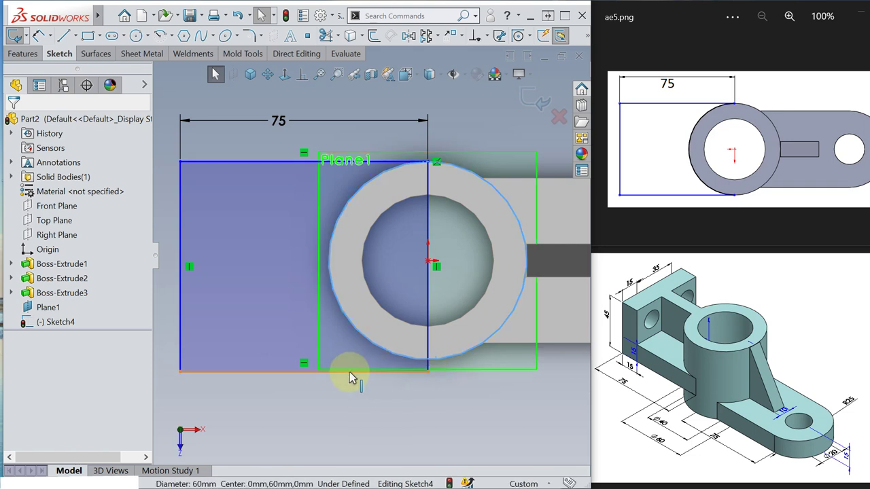
{"action": "left_click", "coordinate": [292, 371], "text": "ctrl"}
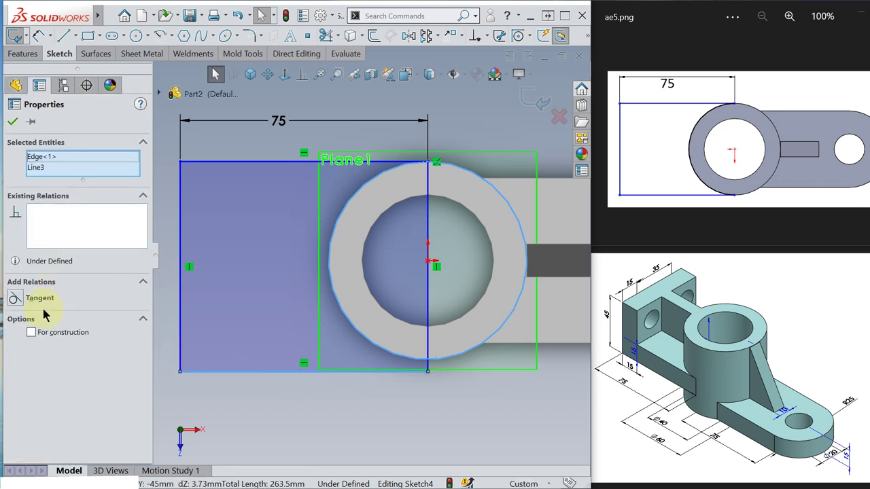
{"action": "left_click", "coordinate": [15, 298]}
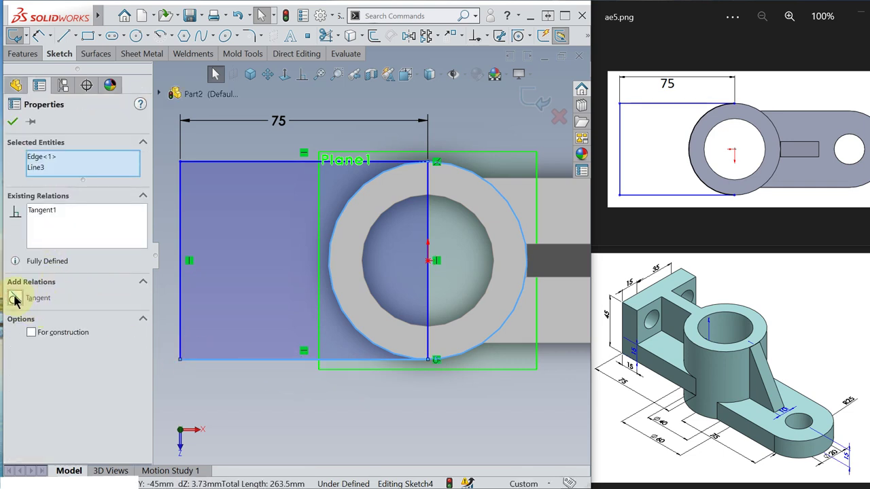
{"action": "left_click", "coordinate": [12, 122]}
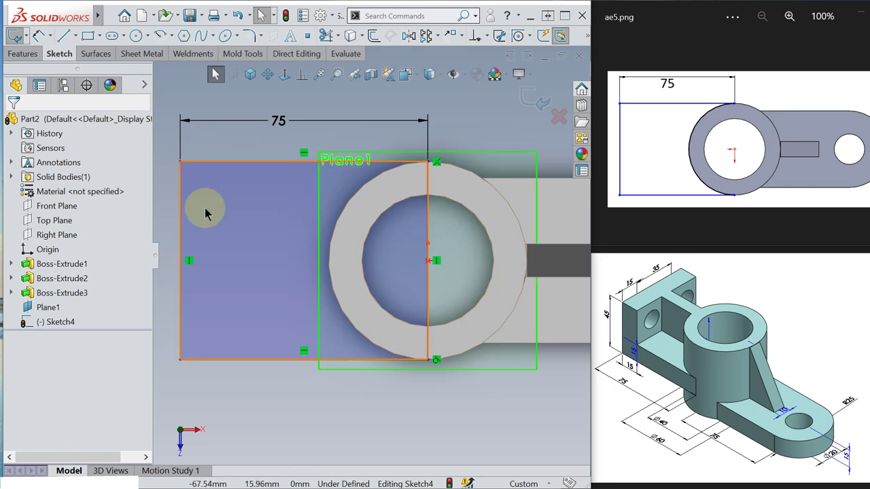
Make the rectangle's right side coincident with the origin, then exit the fully defined Sketch4.
{"action": "left_click", "coordinate": [429, 219]}
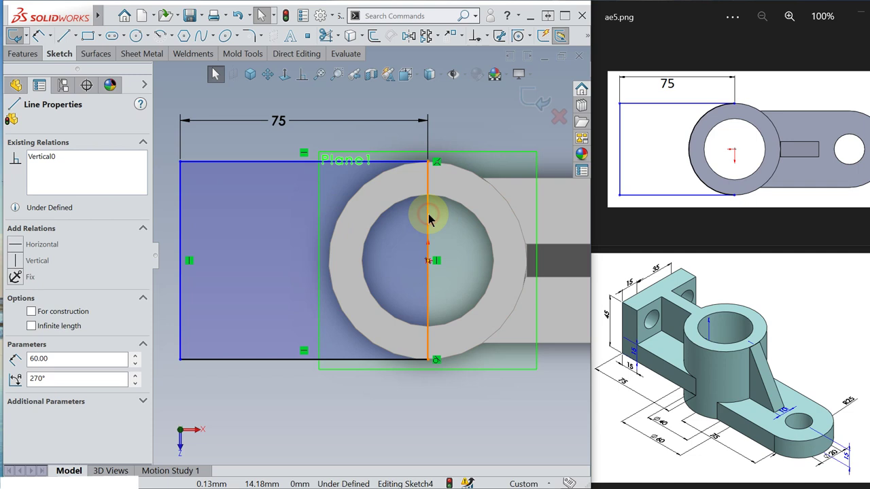
{"action": "left_click", "coordinate": [428, 261], "text": "ctrl"}
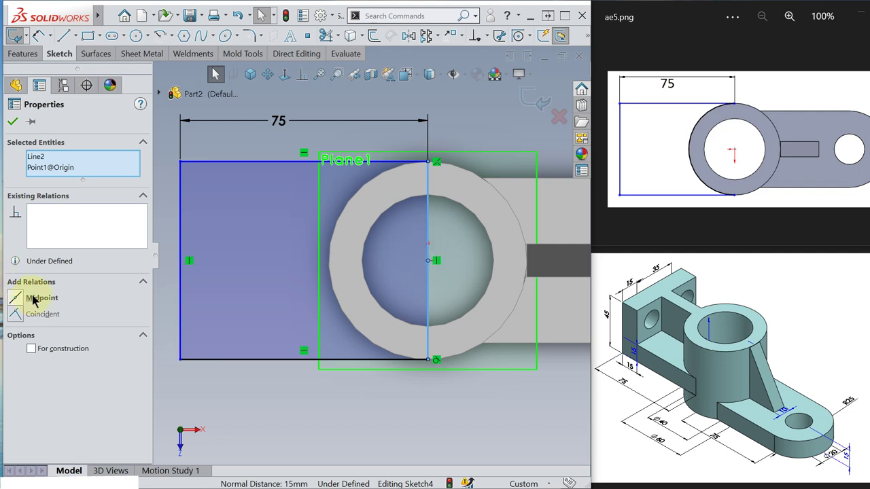
{"action": "left_click", "coordinate": [18, 315]}
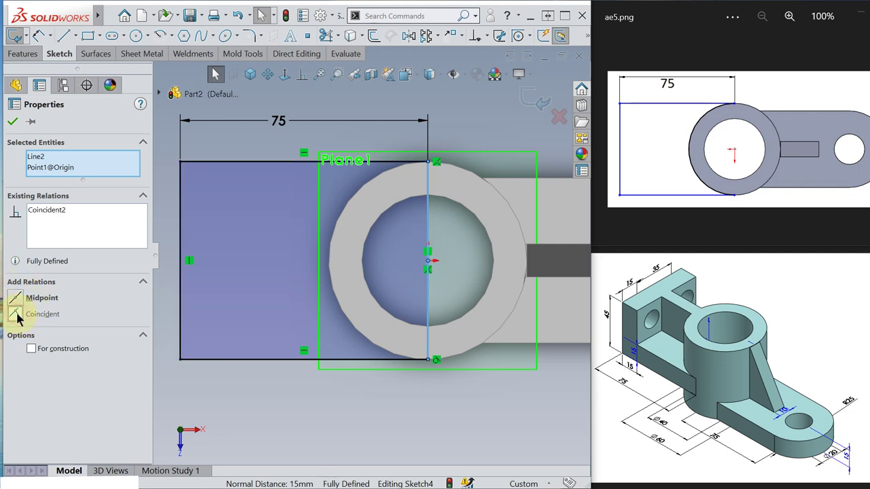
{"action": "left_click", "coordinate": [13, 122]}
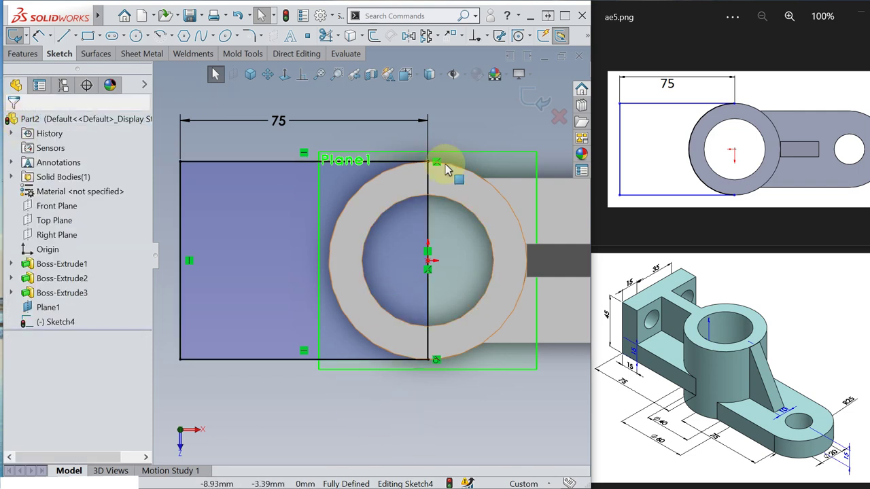
{"action": "left_click", "coordinate": [253, 78]}
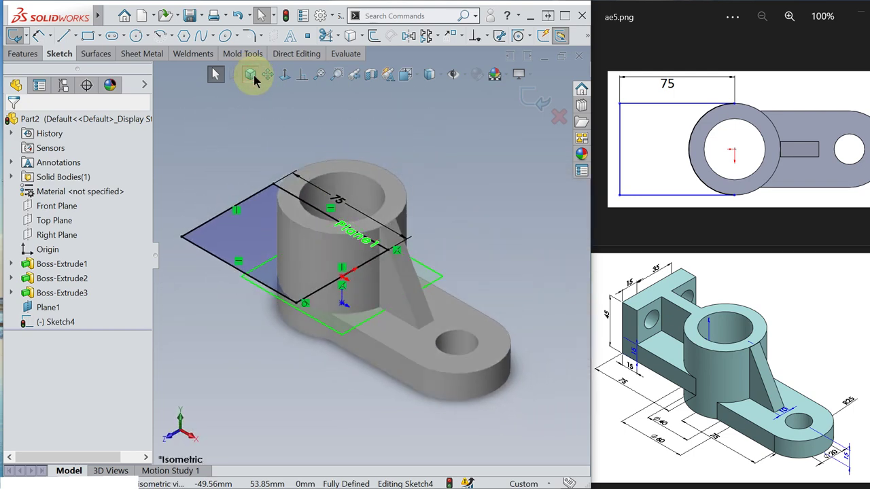
{"action": "left_click", "coordinate": [531, 101]}
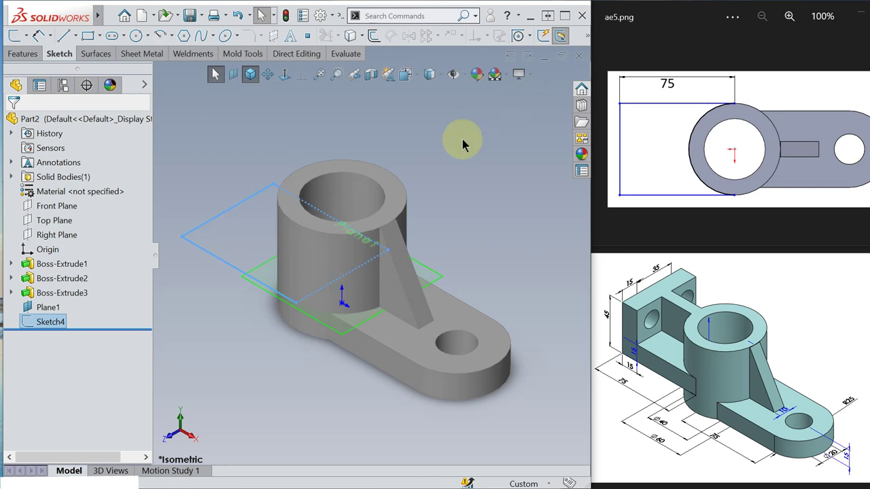
{"action": "key", "text": "s"}
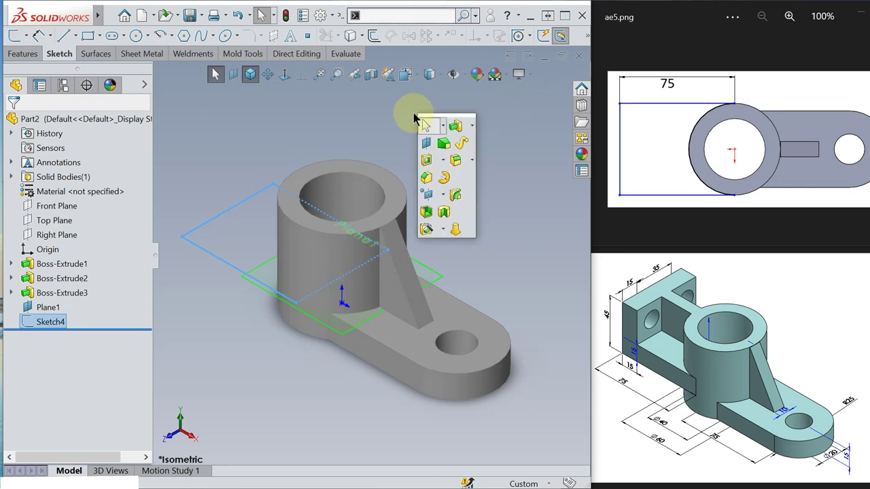
Extrude the rectangle sketch 15 mm Blind into a flat plate merged with the cylinder.
{"action": "left_click", "coordinate": [457, 126]}
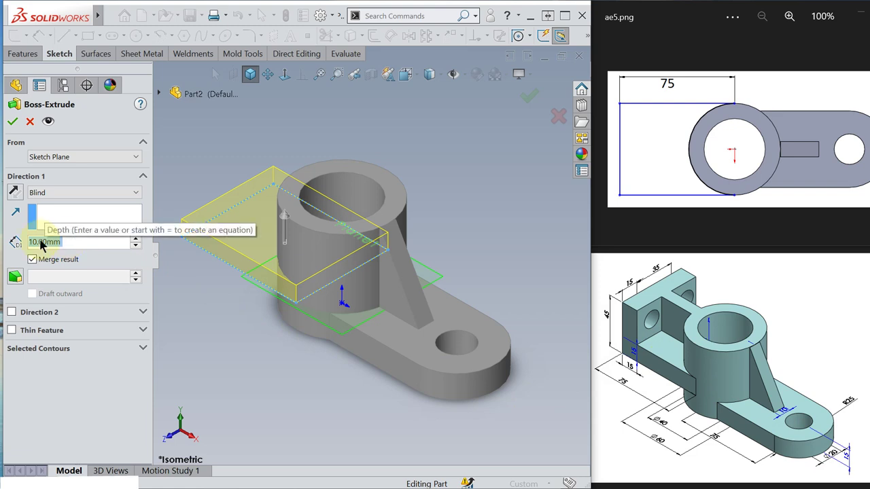
{"action": "type", "text": "15"}
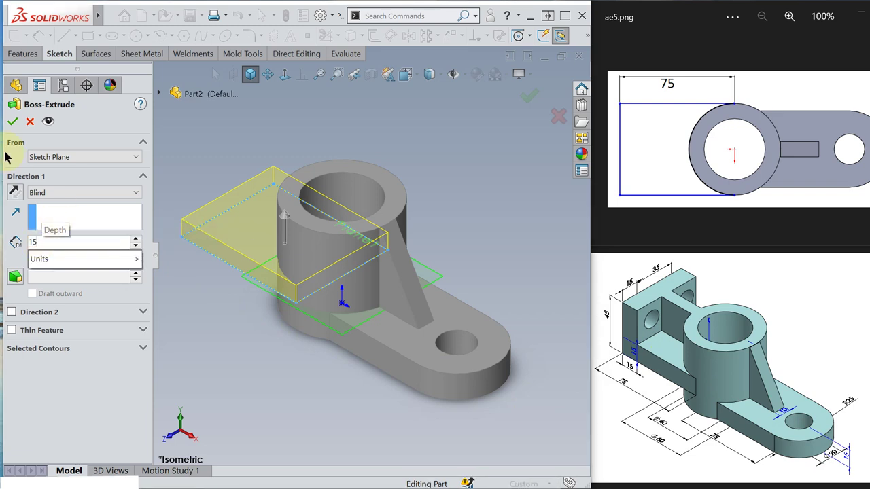
{"action": "left_click", "coordinate": [14, 123]}
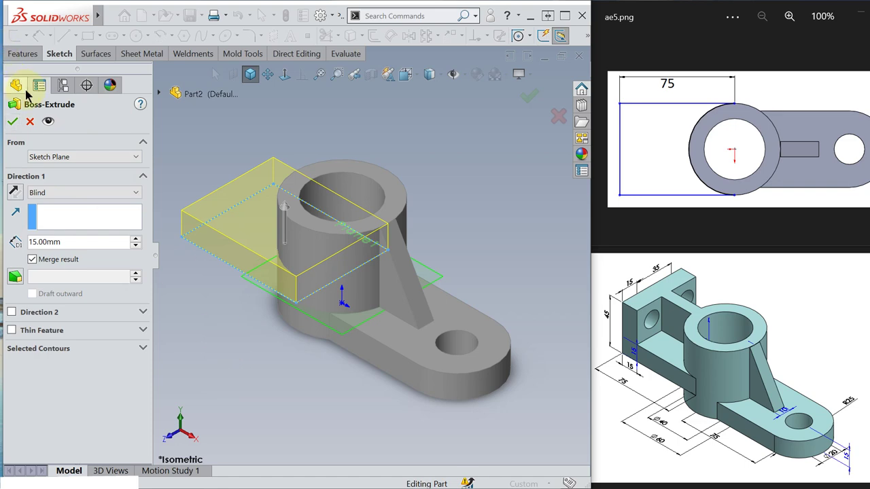
{"action": "left_click", "coordinate": [12, 121]}
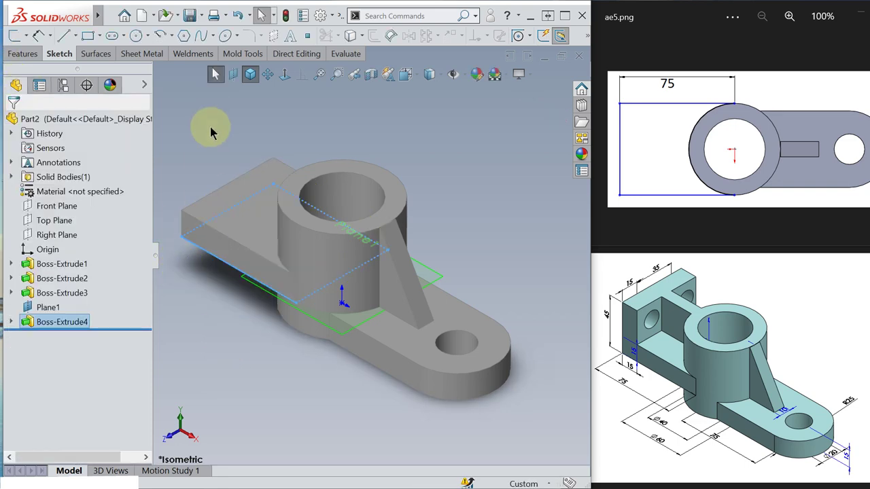
{"action": "middle_click_drag", "start_coordinate": [213, 126], "coordinate": [246, 109]}
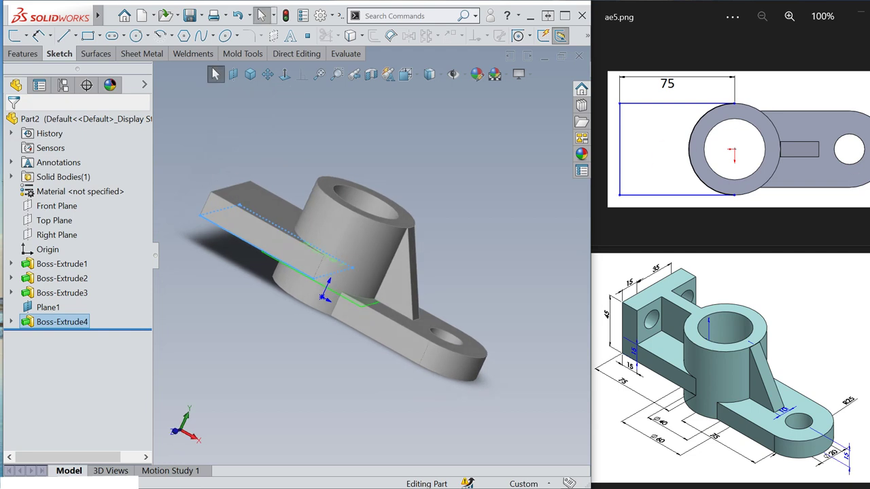
{"action": "key", "text": "alt+Tab"}
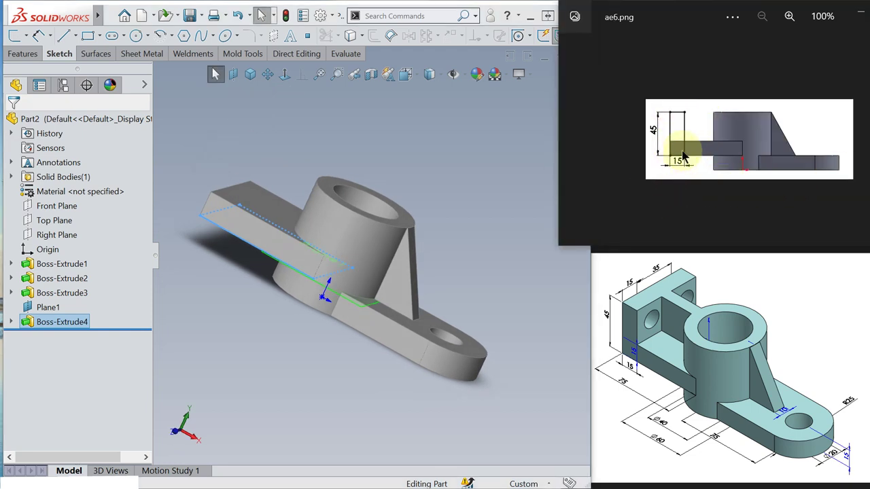
Start a new sketch on the plate's front face, viewed face-on.
{"action": "left_click", "coordinate": [231, 222]}
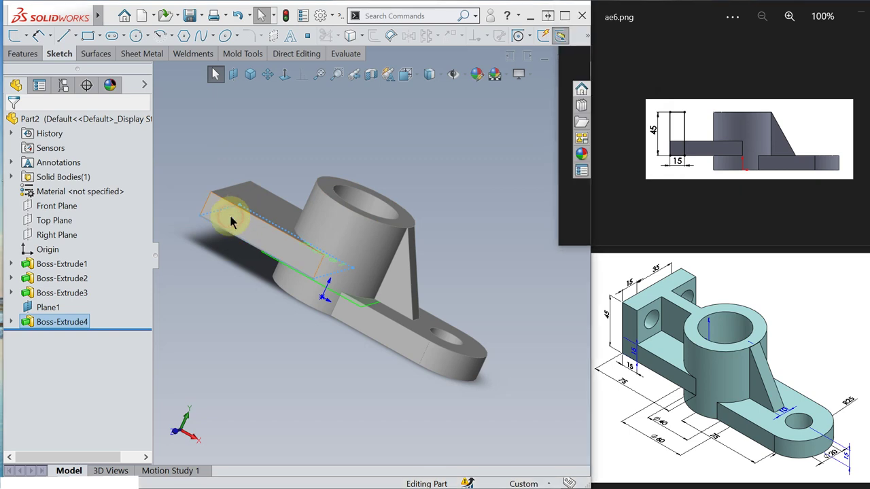
{"action": "left_click", "coordinate": [233, 218]}
{"action": "left_click", "coordinate": [281, 188]}
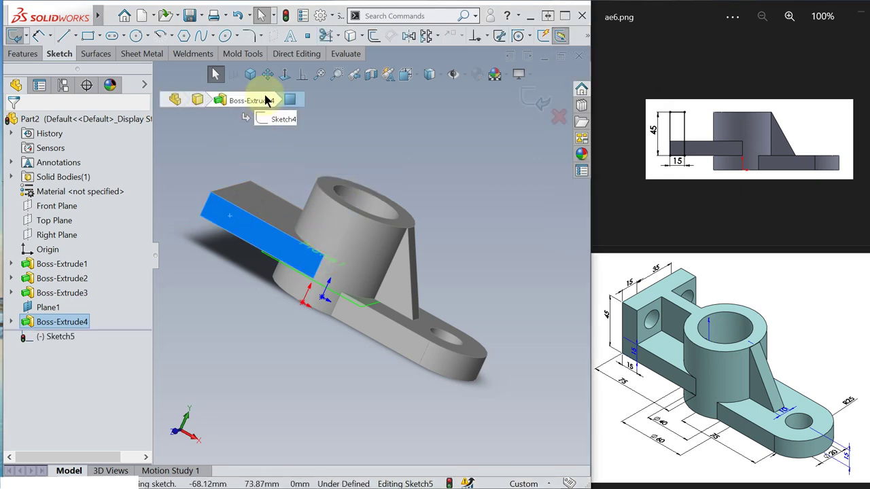
{"action": "left_click", "coordinate": [284, 77]}
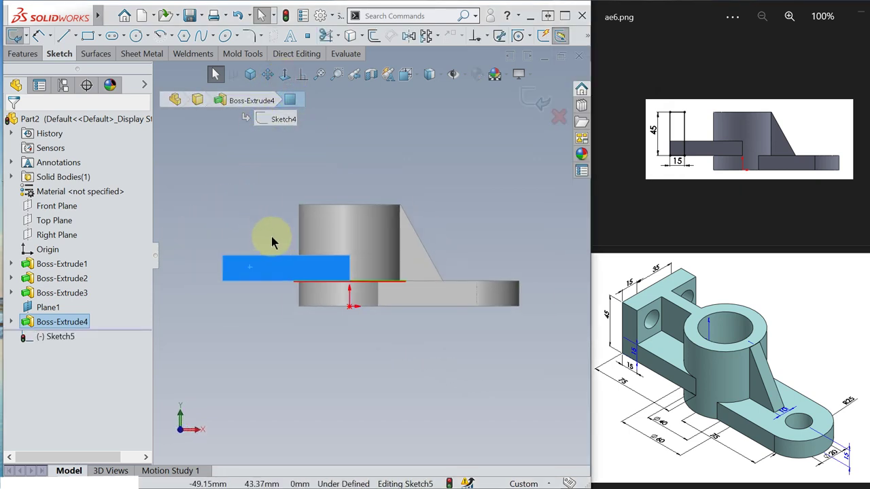
{"action": "scroll", "coordinate": [271, 243], "scroll_direction": "down", "scroll_amount": 3}
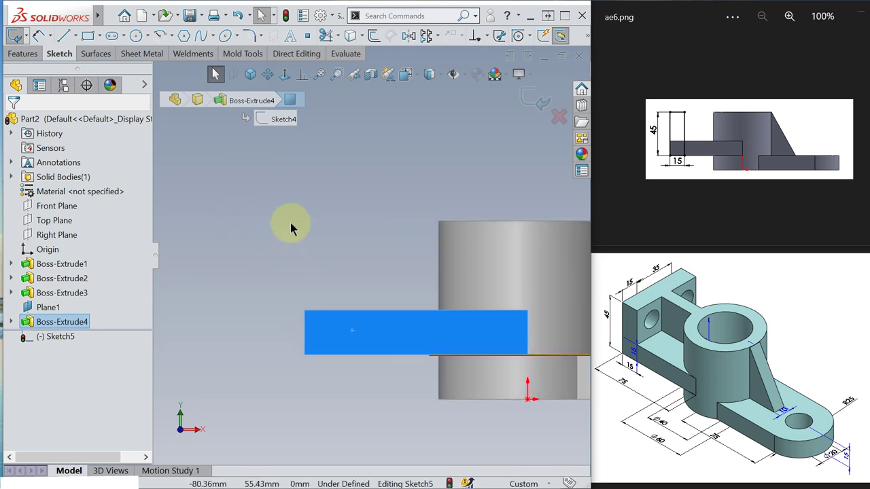
Draw a corner rectangle from the plate's bottom-left corner to a point above the plate.
{"action": "key", "text": "s"}
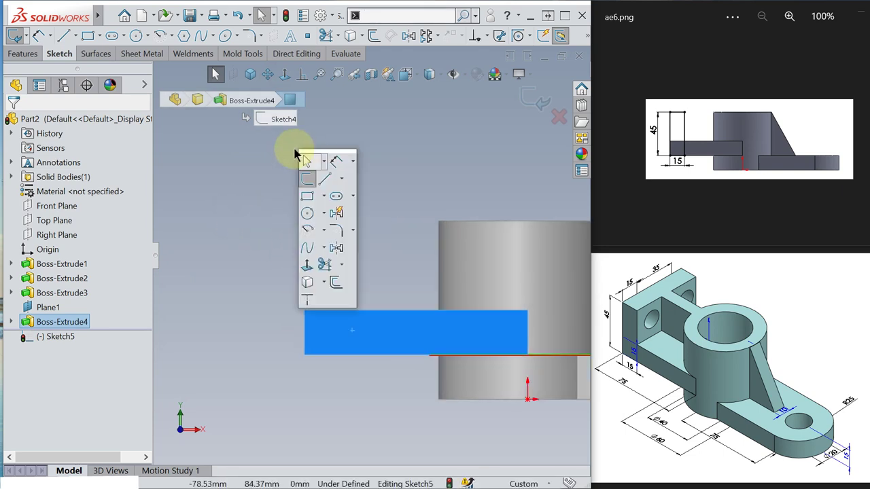
{"action": "left_click", "coordinate": [307, 196]}
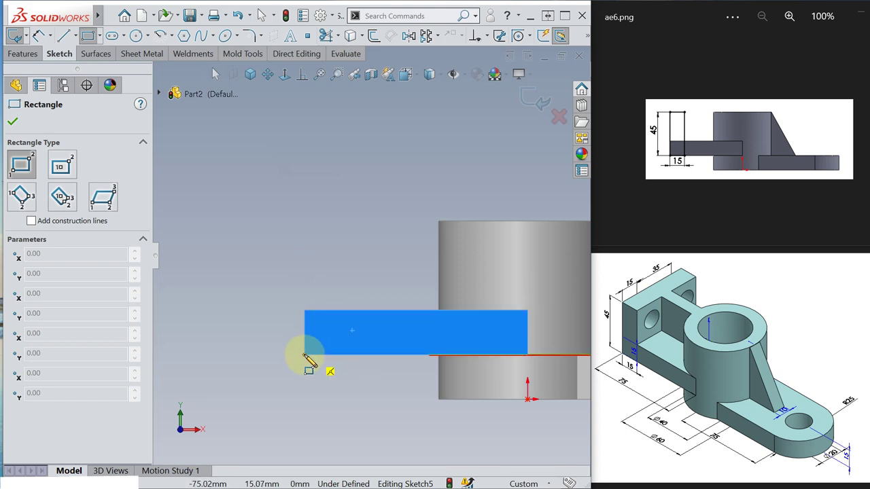
{"action": "left_click", "coordinate": [304, 355]}
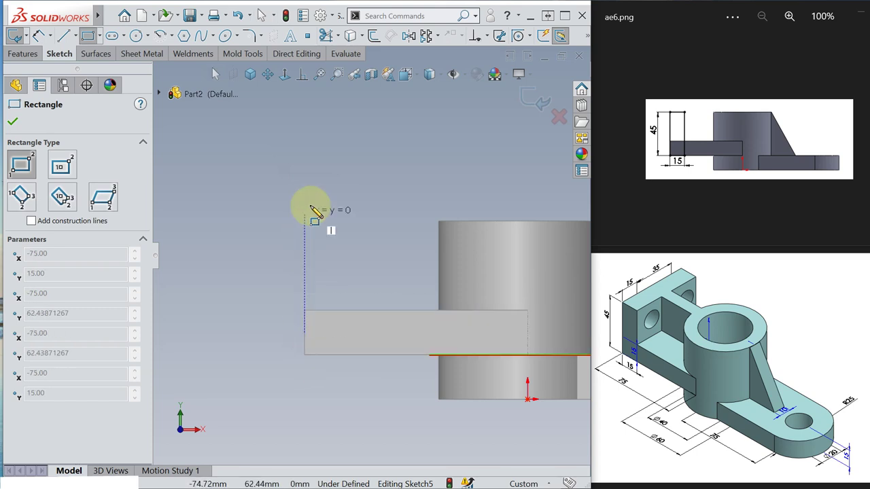
{"action": "left_click", "coordinate": [355, 201]}
{"action": "key", "text": "Escape"}
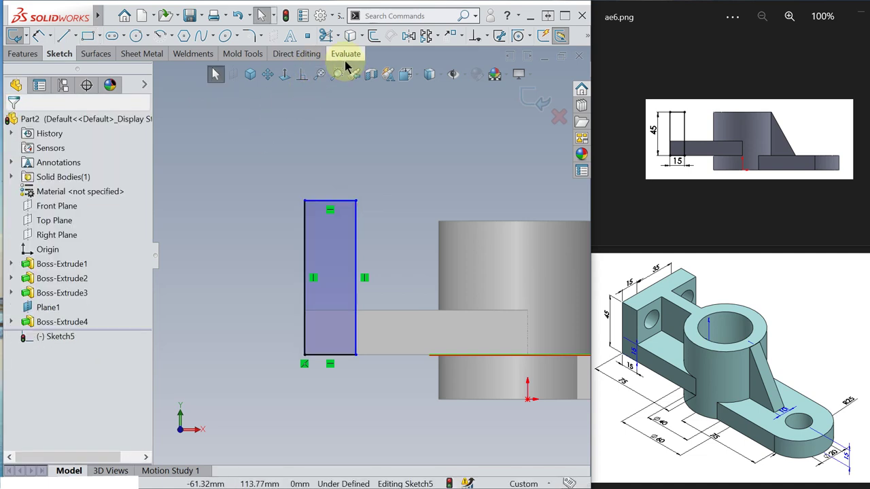
Dimension the rectangle 15 mm wide and 45 mm tall, then exit the sketch.
{"action": "key", "text": "s"}
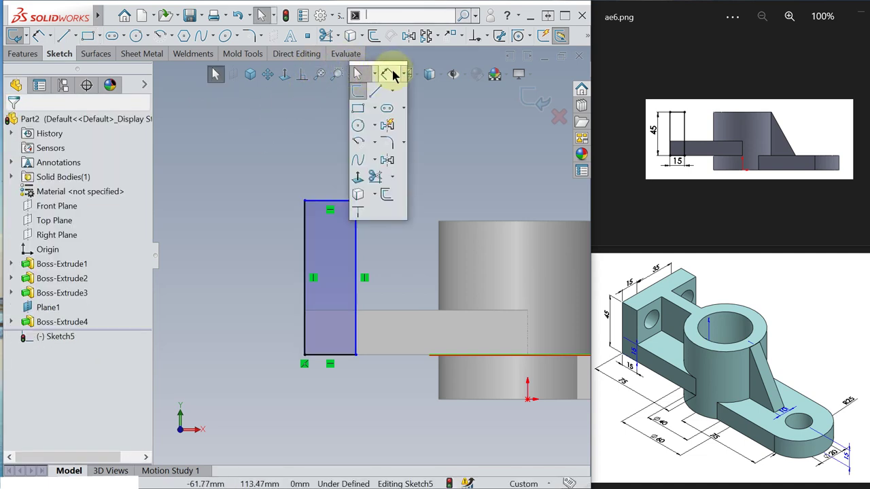
{"action": "left_click", "coordinate": [388, 74]}
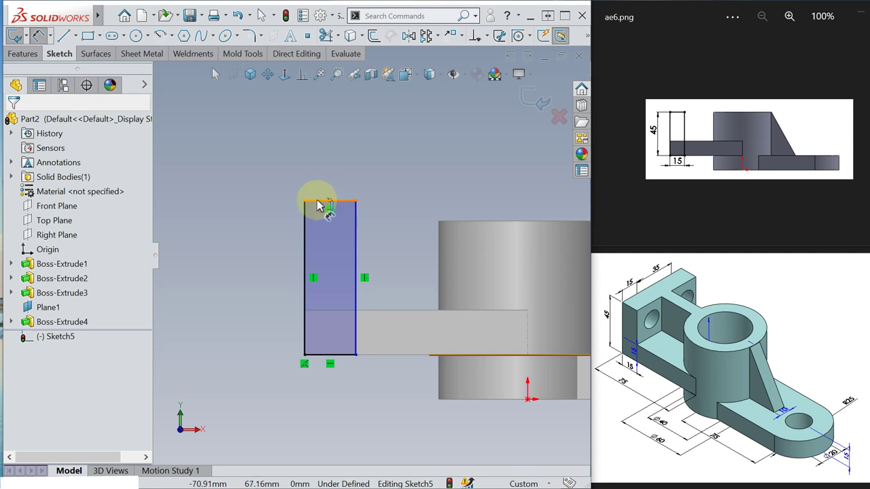
{"action": "left_click", "coordinate": [320, 202]}
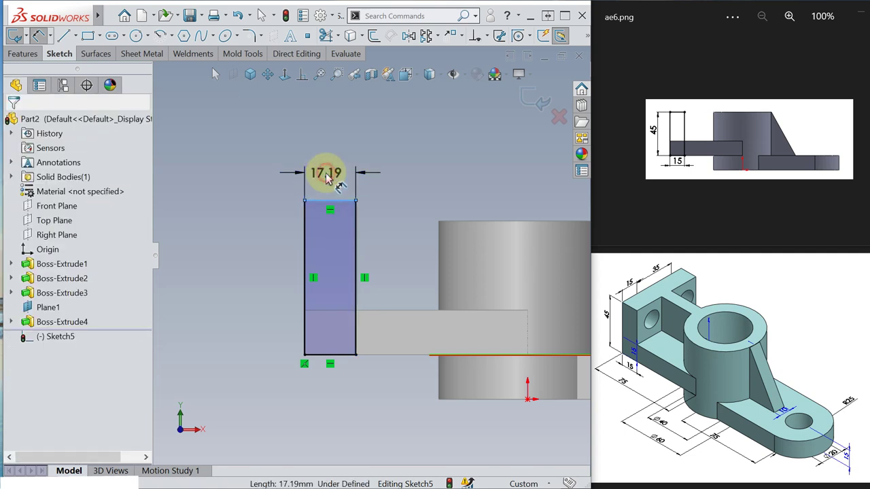
{"action": "left_click", "coordinate": [326, 173]}
{"action": "type", "text": "15"}
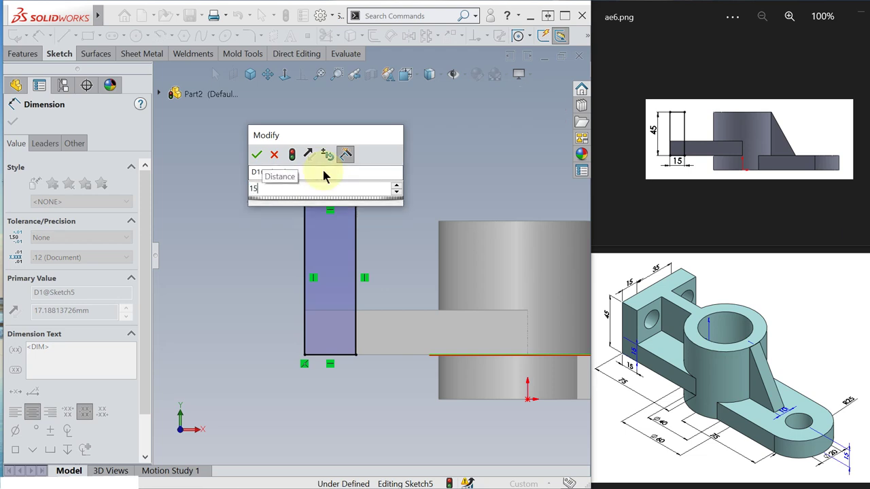
{"action": "key", "text": "Return"}
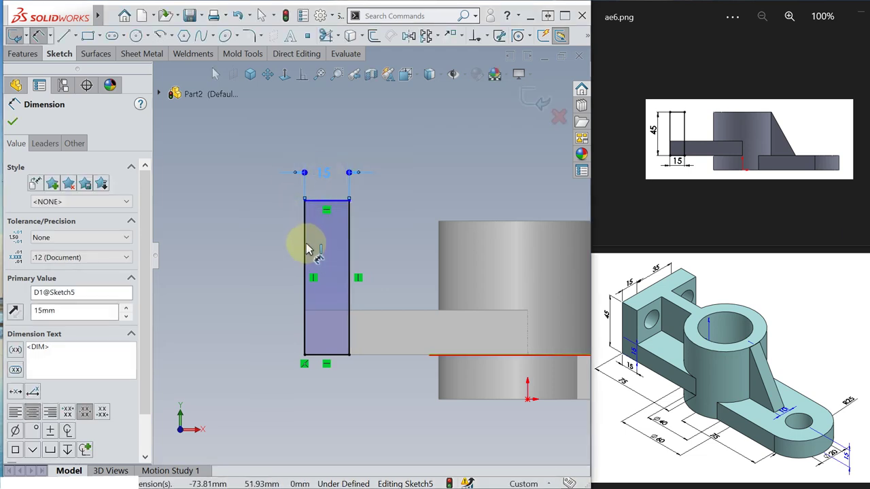
{"action": "left_click", "coordinate": [305, 251]}
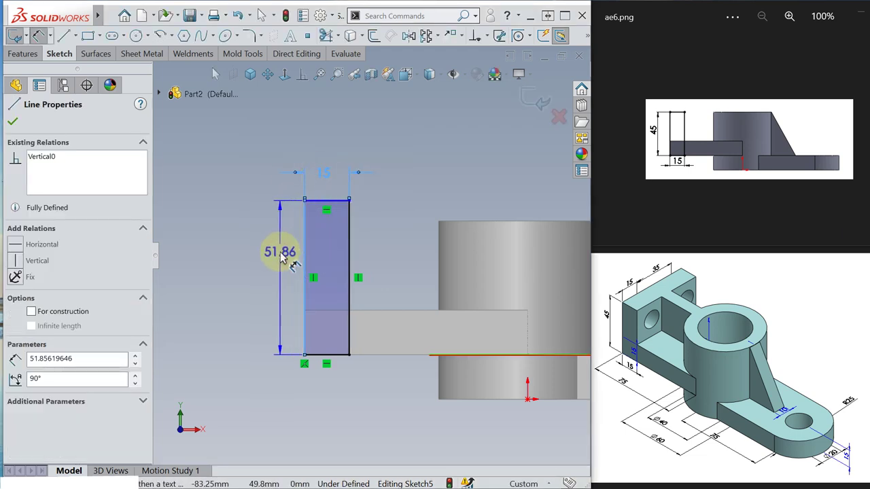
{"action": "left_click", "coordinate": [257, 244]}
{"action": "type", "text": "45"}
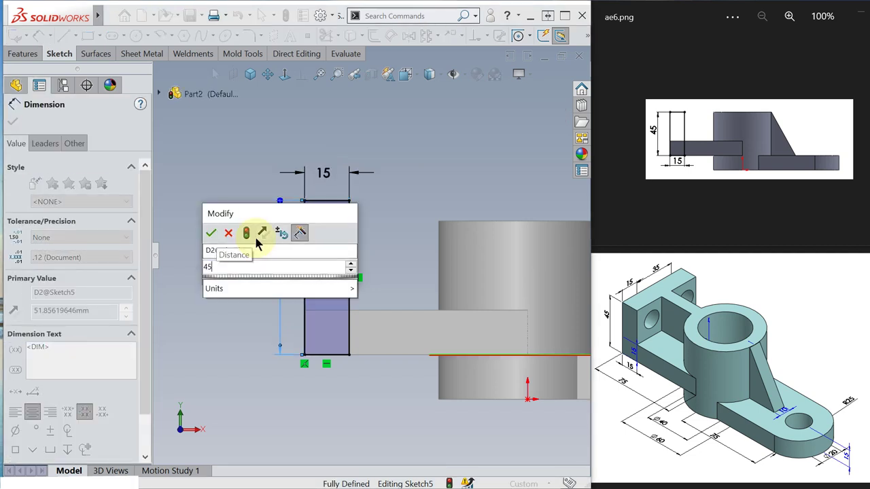
{"action": "key", "text": "Return"}
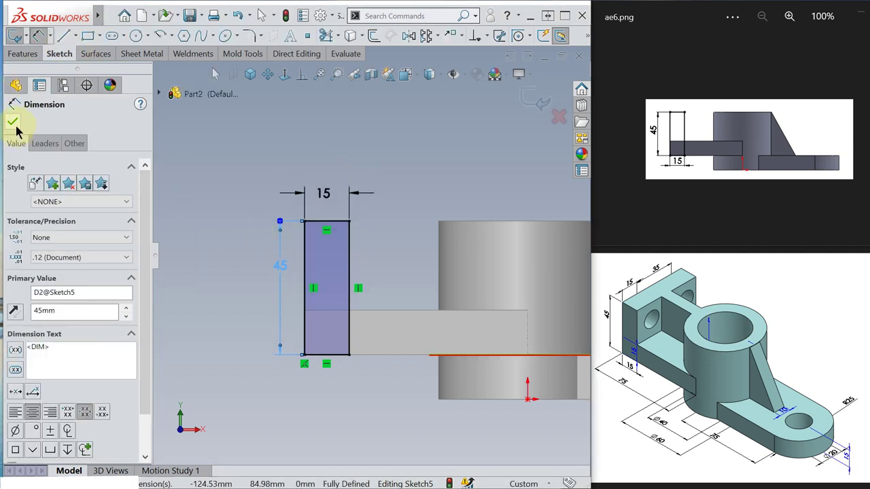
{"action": "left_click", "coordinate": [12, 122]}
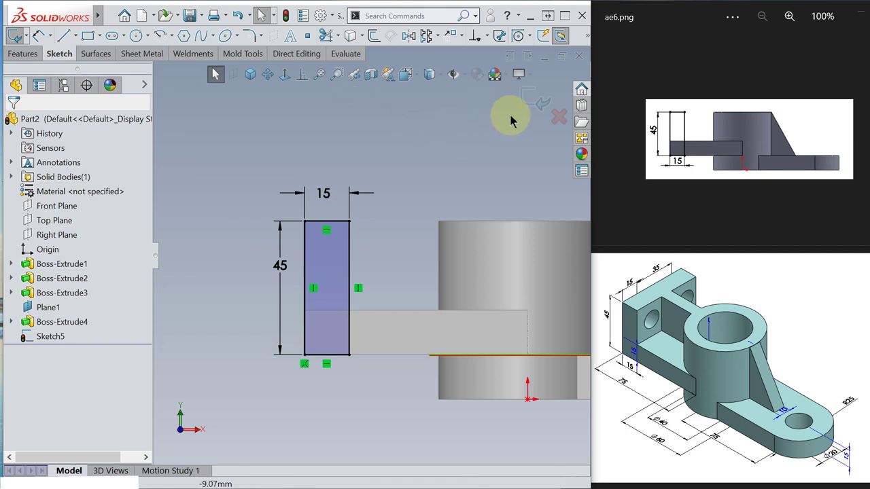
{"action": "left_click", "coordinate": [533, 99]}
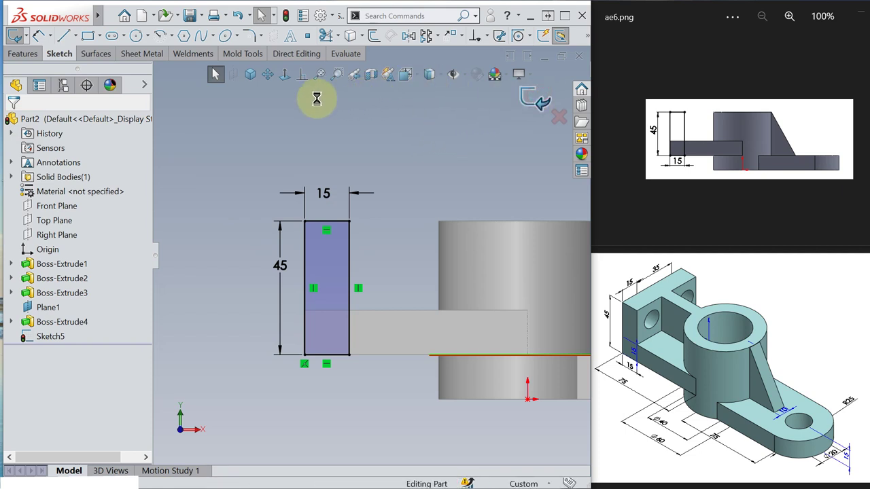
Extrude the 15 × 45 mm rectangle Up To Surface, ending at the plate's back face.
{"action": "left_click", "coordinate": [250, 76]}
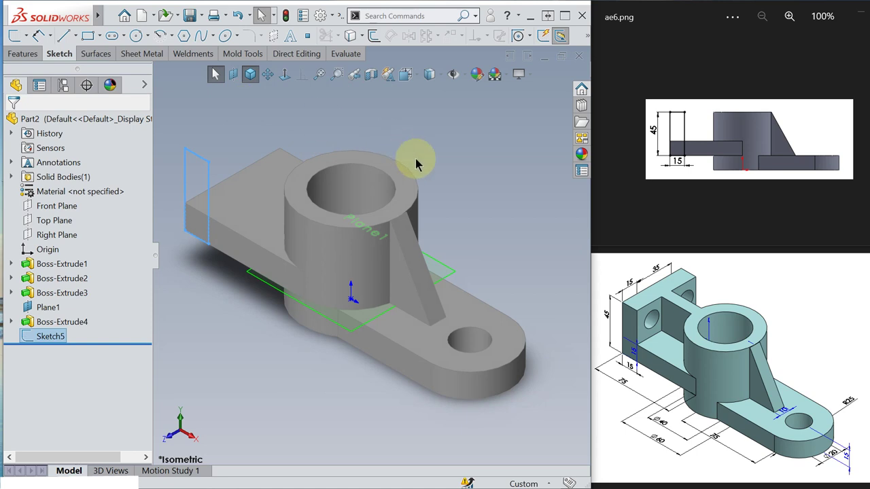
{"action": "key", "text": "s"}
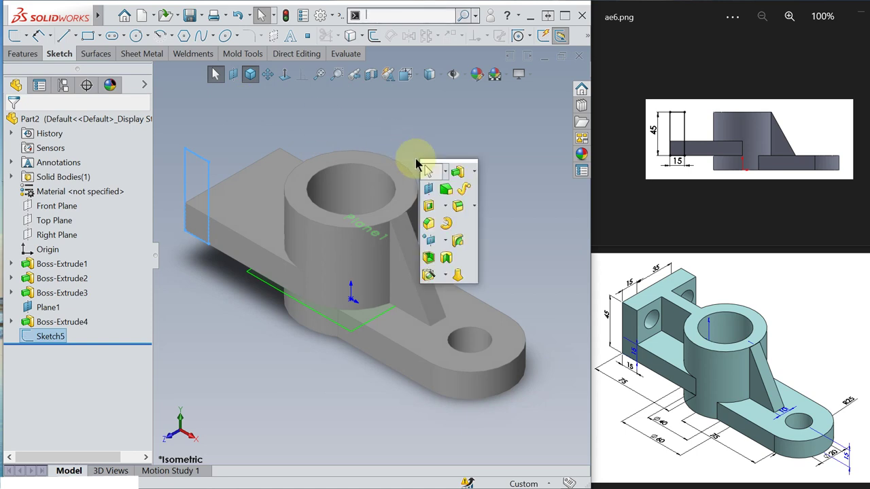
{"action": "left_click", "coordinate": [460, 173]}
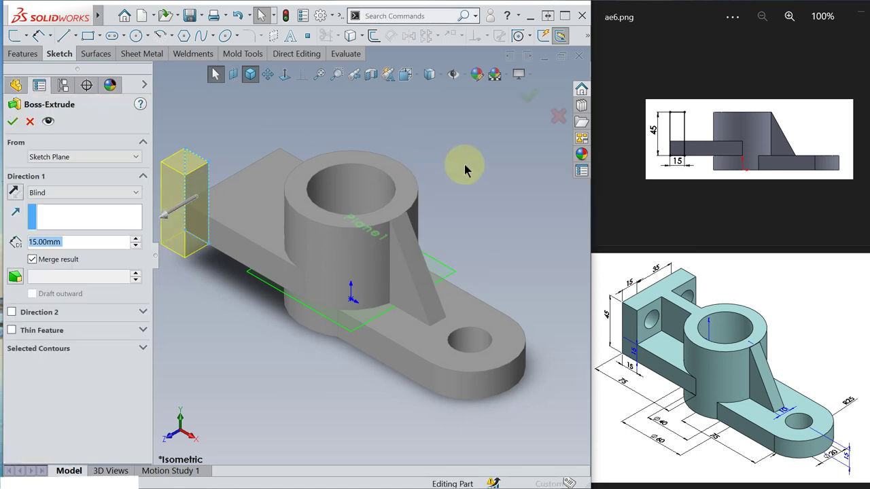
{"action": "left_click", "coordinate": [136, 194]}
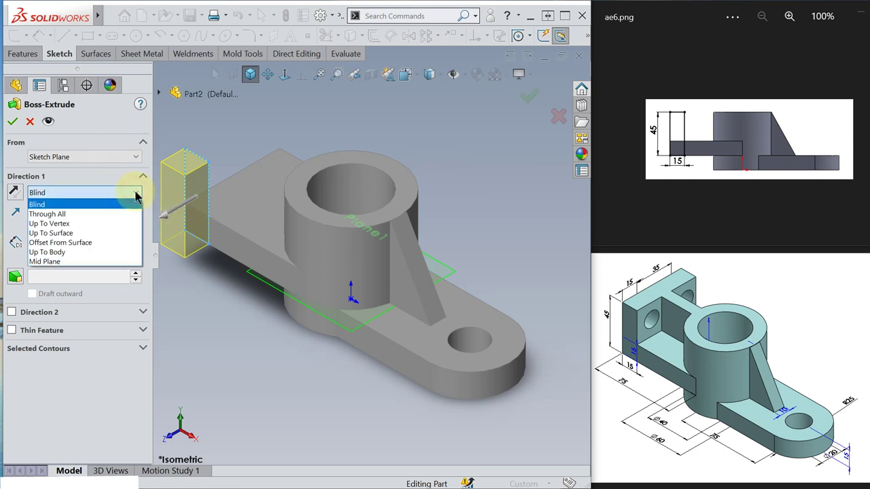
{"action": "left_click", "coordinate": [96, 233]}
{"action": "middle_click_drag", "start_coordinate": [435, 228], "coordinate": [423, 195]}
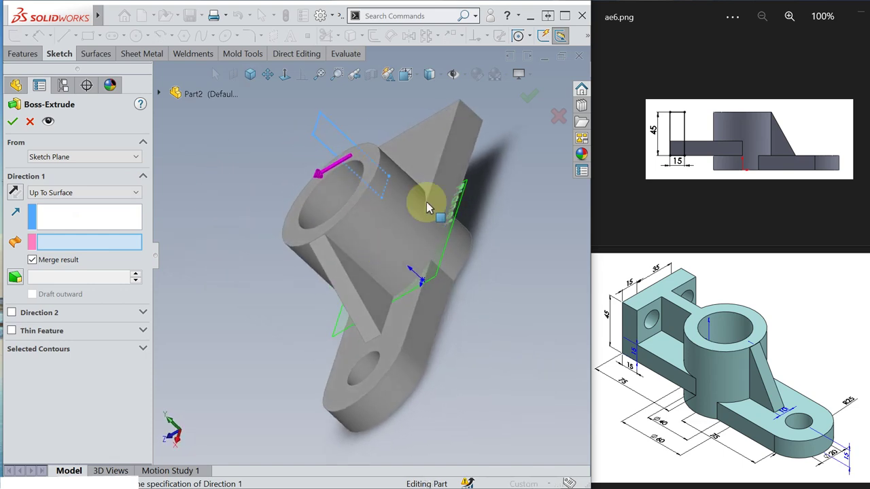
{"action": "left_click", "coordinate": [460, 167]}
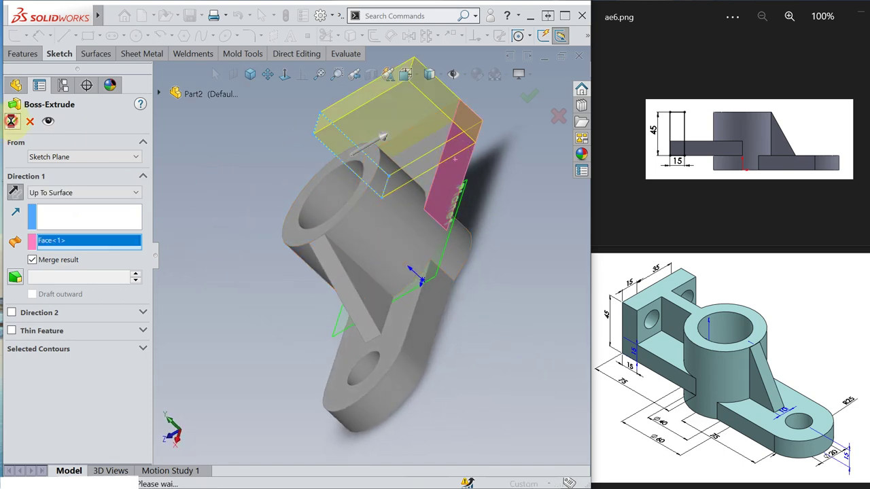
{"action": "left_click", "coordinate": [253, 80]}
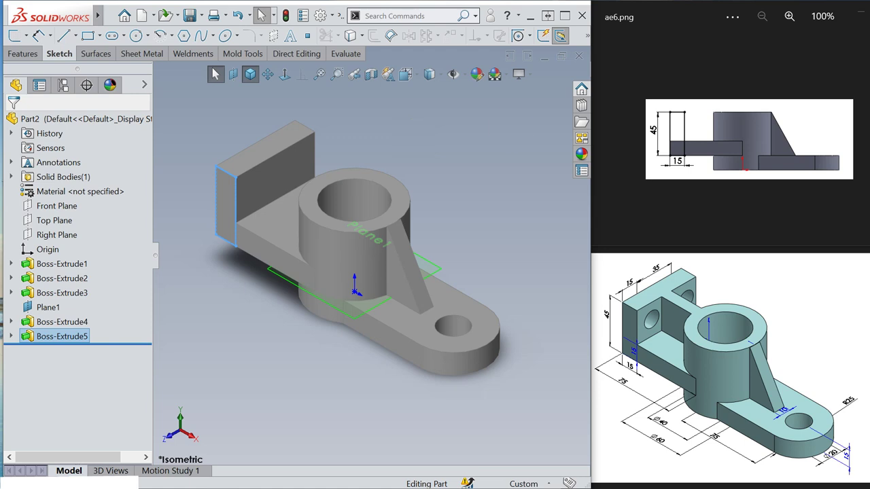
{"action": "key", "text": "Right"}
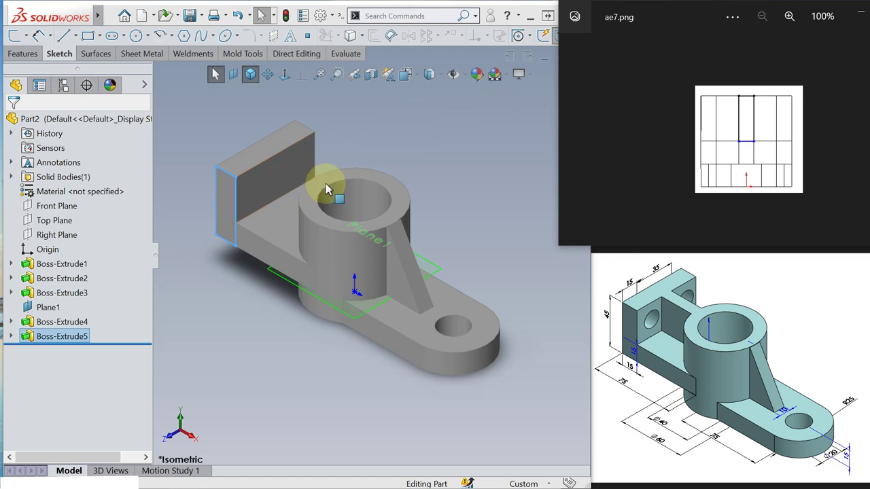
On the back block face, draw a narrow corner rectangle from the top edge to the plane line, viewed straight on.
{"action": "left_click", "coordinate": [276, 178]}
{"action": "left_click", "coordinate": [326, 145]}
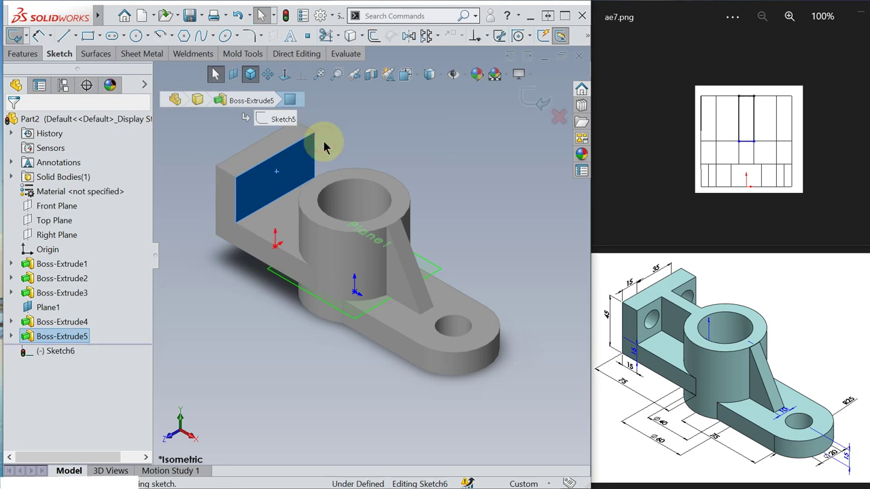
{"action": "left_click", "coordinate": [286, 74]}
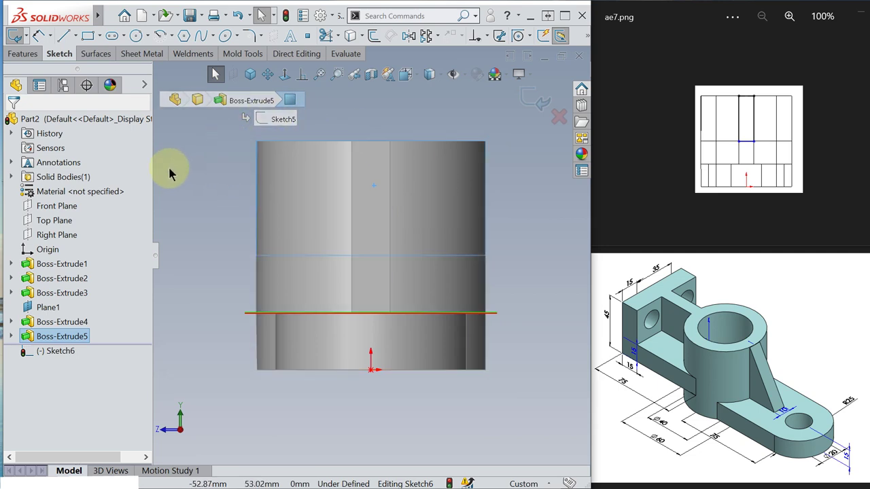
{"action": "key", "text": "s"}
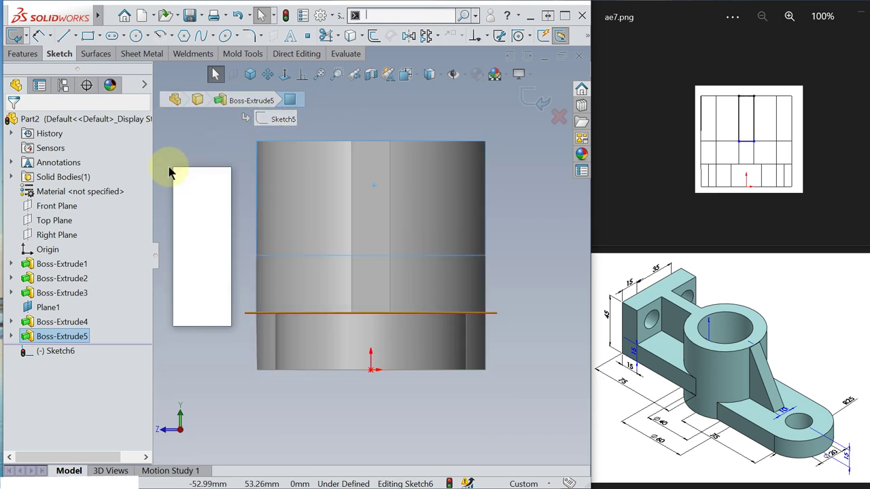
{"action": "left_click", "coordinate": [182, 214]}
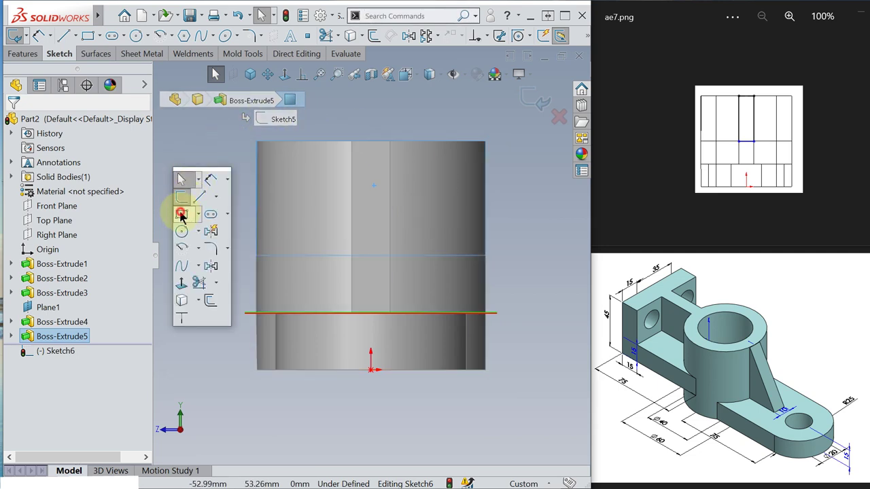
{"action": "left_click", "coordinate": [351, 142]}
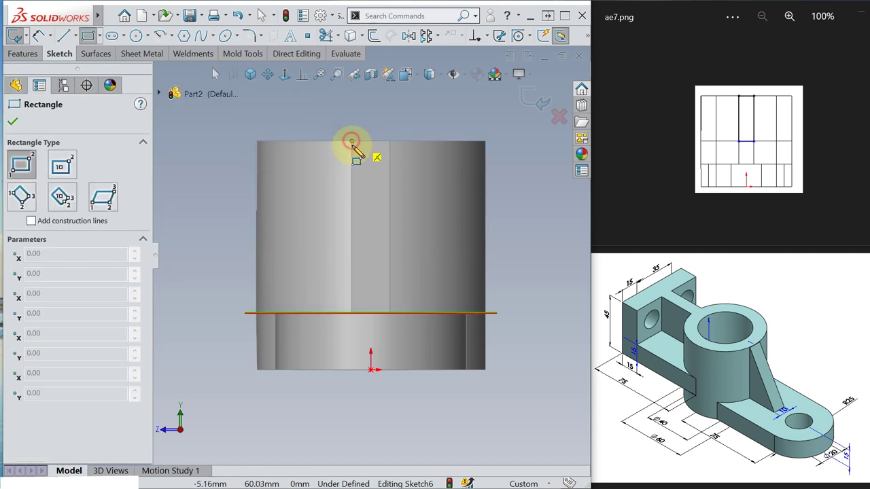
{"action": "left_click", "coordinate": [390, 282]}
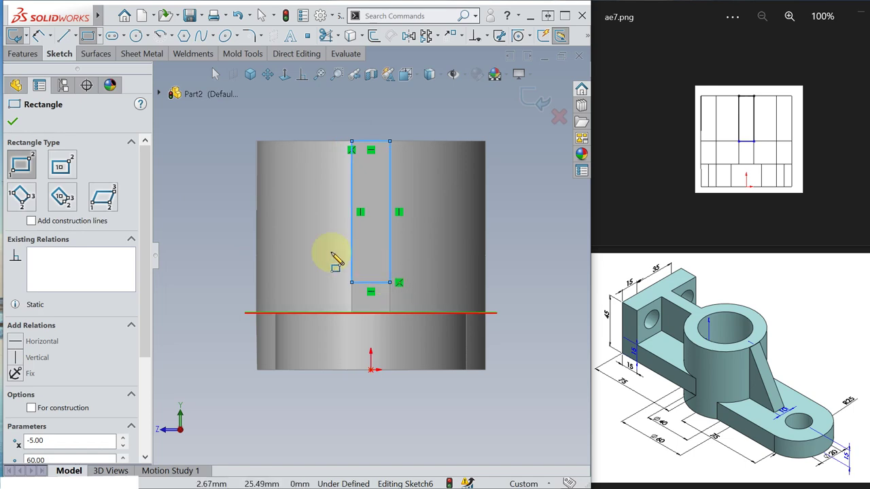
Finish the rectangle, check it in 3-D, and exit Sketch6.
{"action": "left_click", "coordinate": [14, 124]}
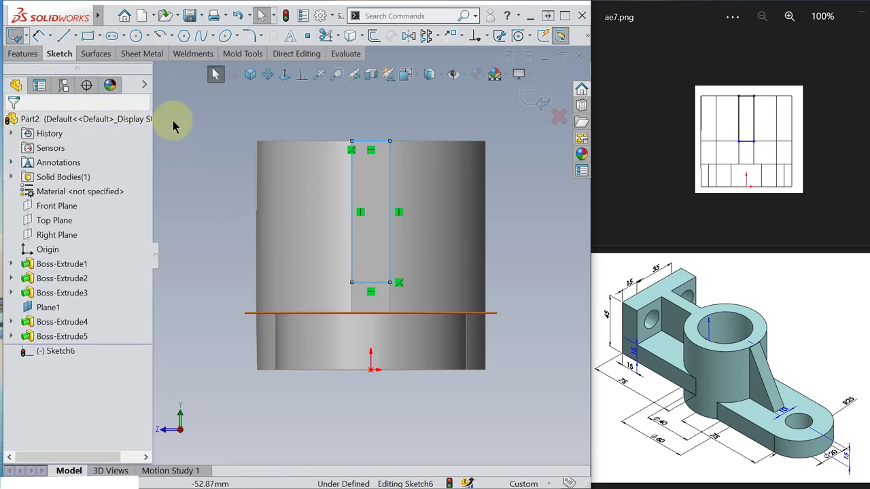
{"action": "mouse_move", "coordinate": [181, 128]}
{"action": "middle_mouse_down"}
{"action": "mouse_move", "coordinate": [230, 152]}
{"action": "mouse_move", "coordinate": [204, 140]}
{"action": "mouse_move", "coordinate": [229, 120]}
{"action": "mouse_move", "coordinate": [214, 140]}
{"action": "middle_mouse_up"}
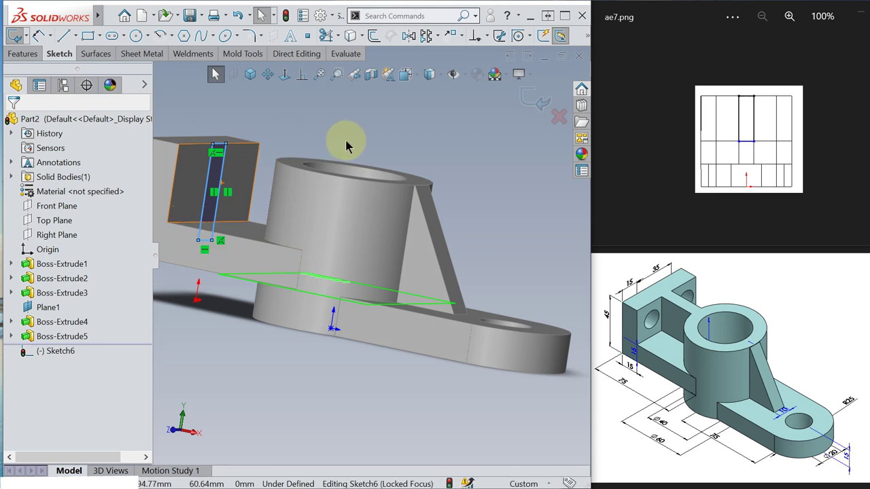
{"action": "middle_click_drag", "start_coordinate": [344, 140], "coordinate": [349, 142]}
{"action": "key", "text": "z"}
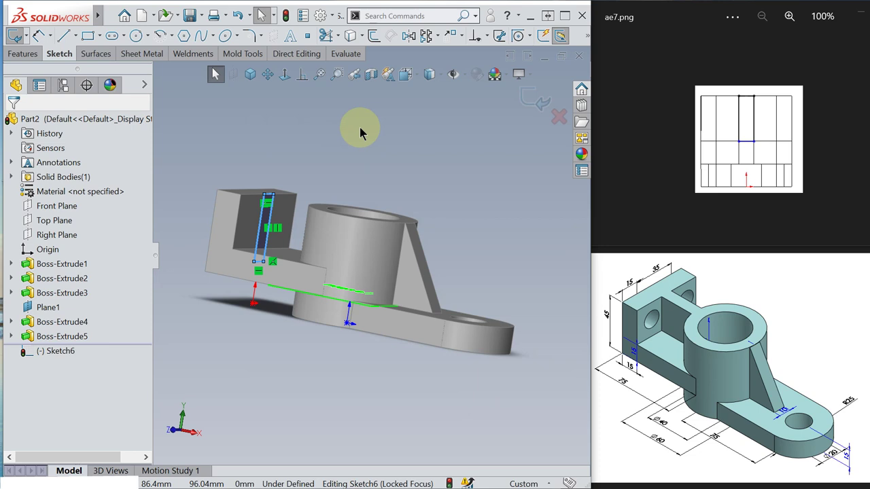
{"action": "left_click", "coordinate": [536, 106]}
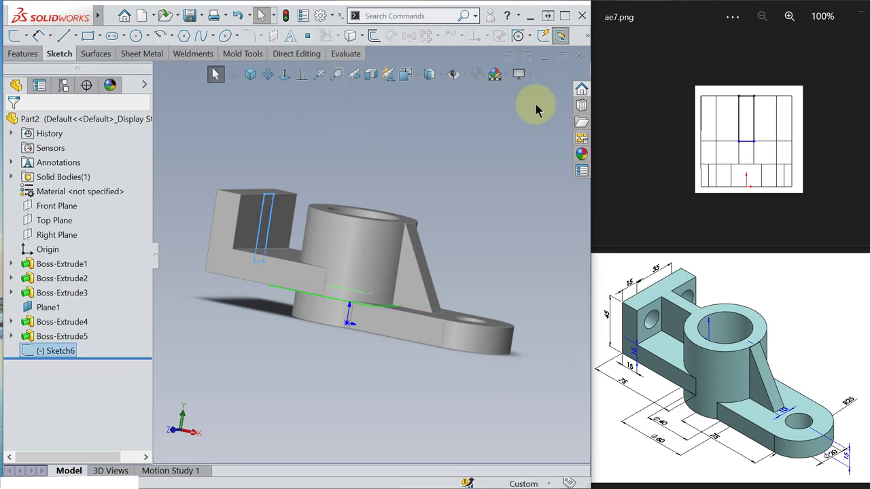
{"action": "left_click", "coordinate": [403, 77]}
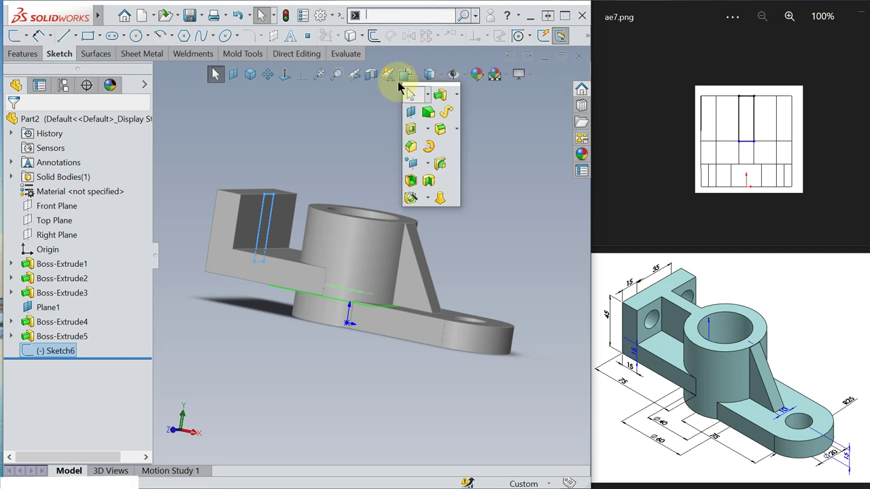
Extrude the rectangle Up To Next as Boss-Extrude6, then orbit to inspect the new wall.
{"action": "left_click", "coordinate": [441, 94]}
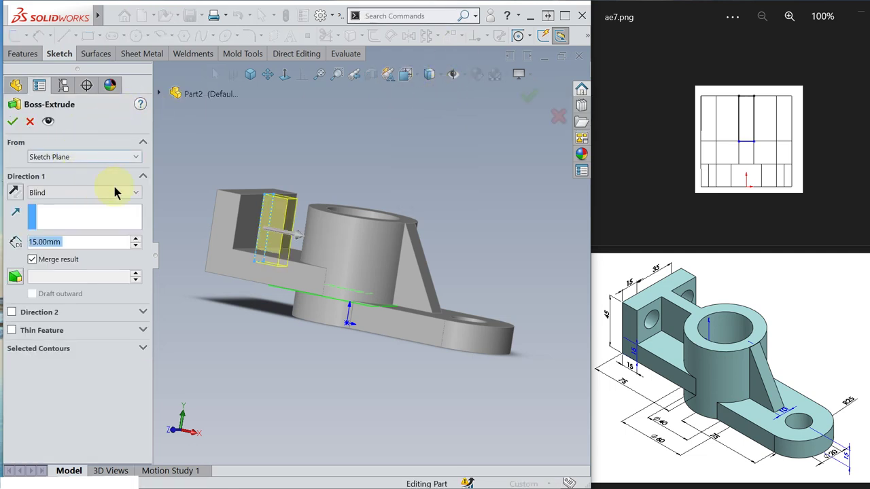
{"action": "left_click", "coordinate": [136, 193]}
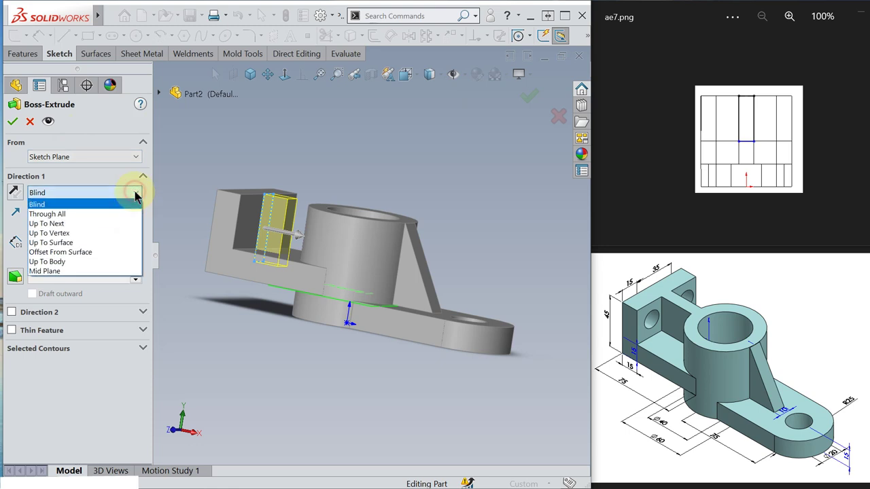
{"action": "left_click", "coordinate": [74, 230]}
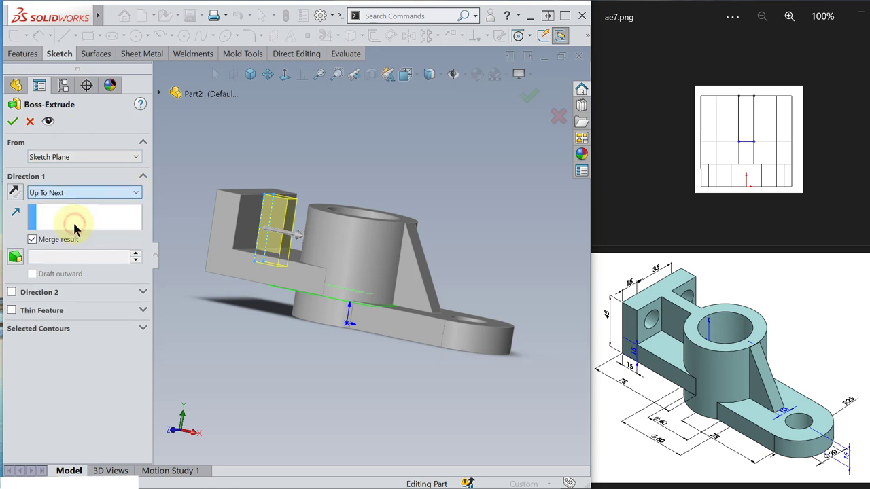
{"action": "left_click", "coordinate": [13, 124]}
{"action": "middle_click_drag", "start_coordinate": [278, 130], "coordinate": [321, 196]}
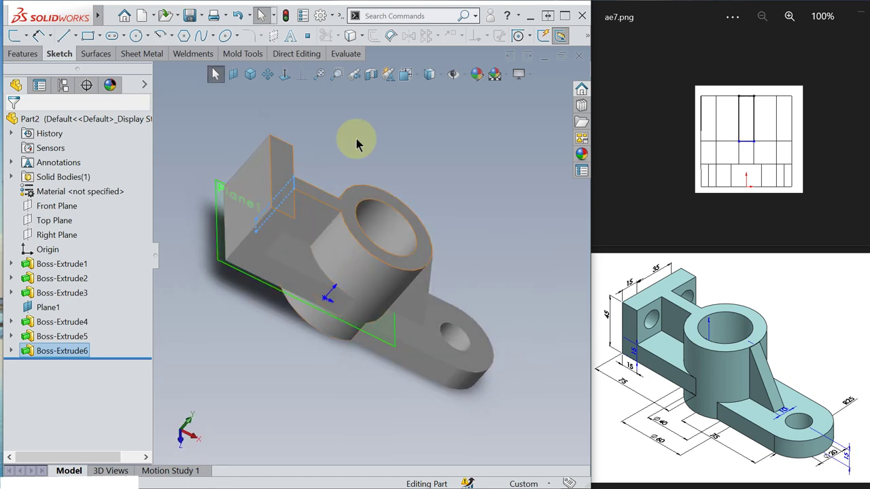
{"action": "middle_click_drag", "start_coordinate": [362, 141], "coordinate": [466, 146]}
{"action": "left_click", "coordinate": [454, 159]}
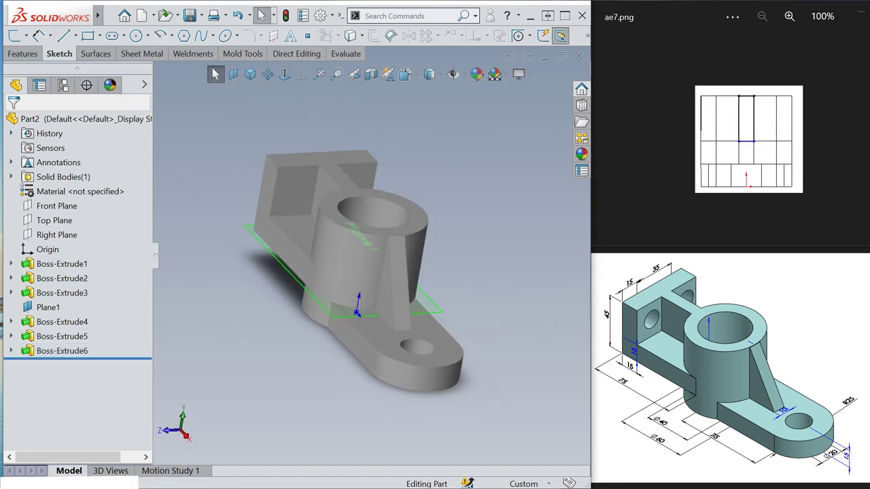
{"action": "key", "text": "Right"}
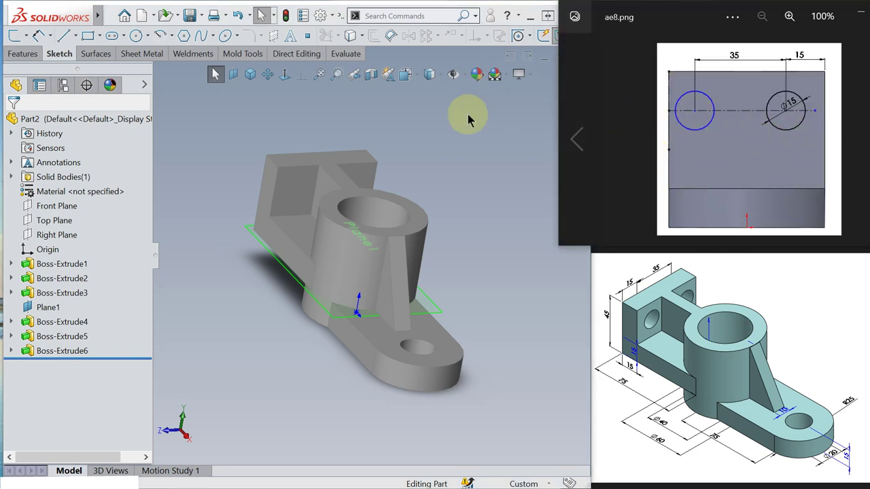
Open Sketch7 on the upright wall's front face and draw a corner-to-corner diagonal centerline.
{"action": "left_click", "coordinate": [296, 193]}
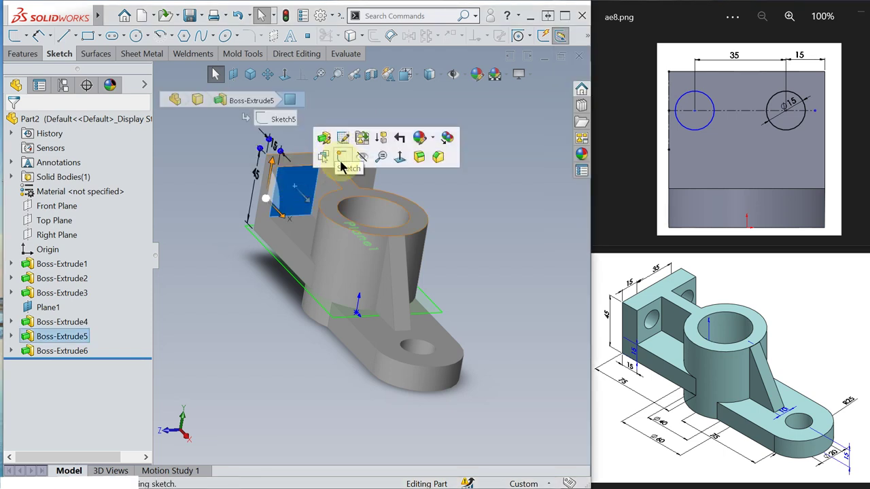
{"action": "left_click", "coordinate": [342, 167]}
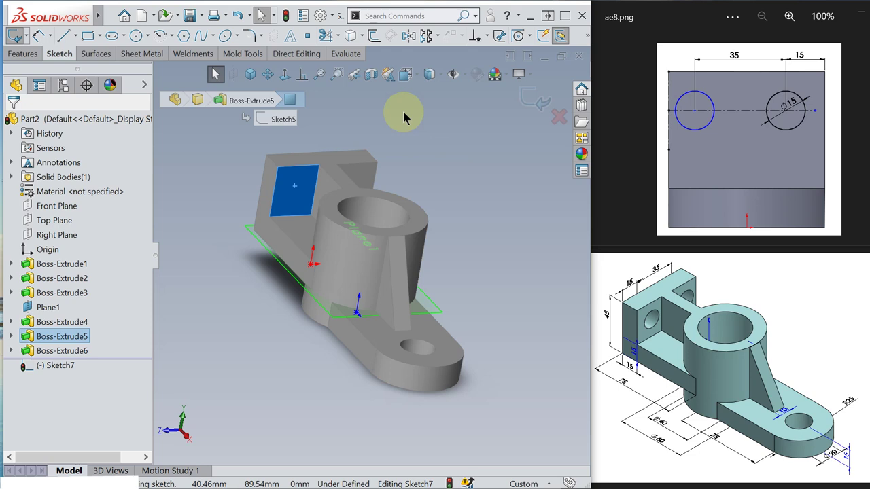
{"action": "key", "text": "s"}
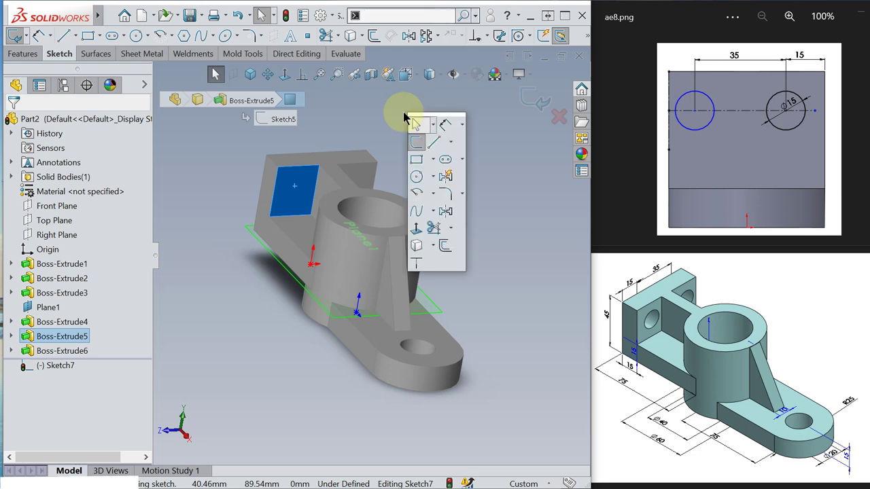
{"action": "left_click", "coordinate": [450, 142]}
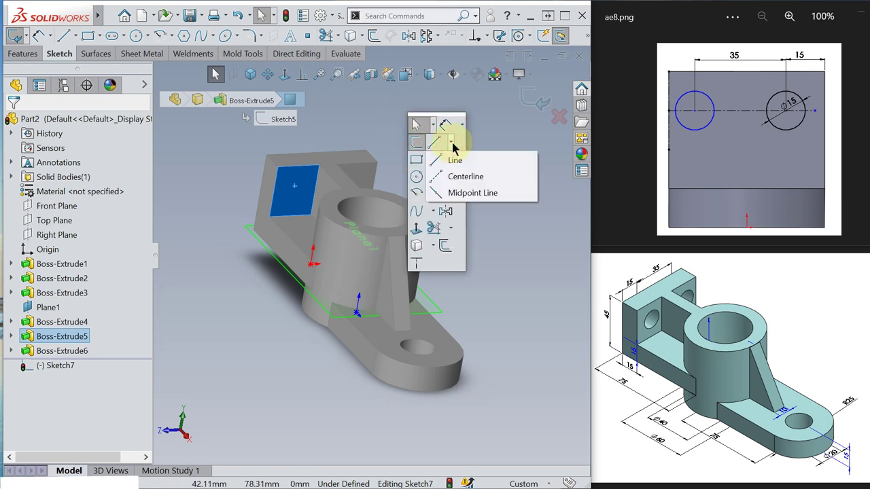
{"action": "left_click", "coordinate": [465, 177]}
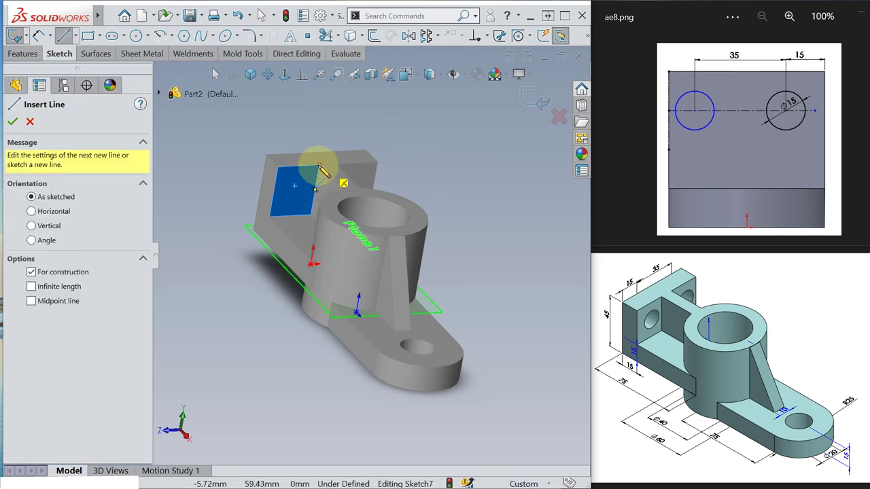
{"action": "left_click", "coordinate": [318, 166]}
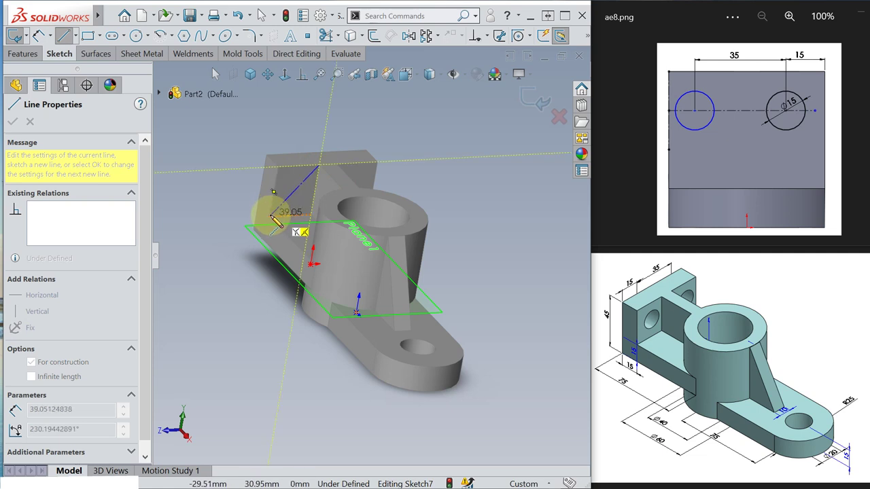
{"action": "left_click", "coordinate": [271, 213]}
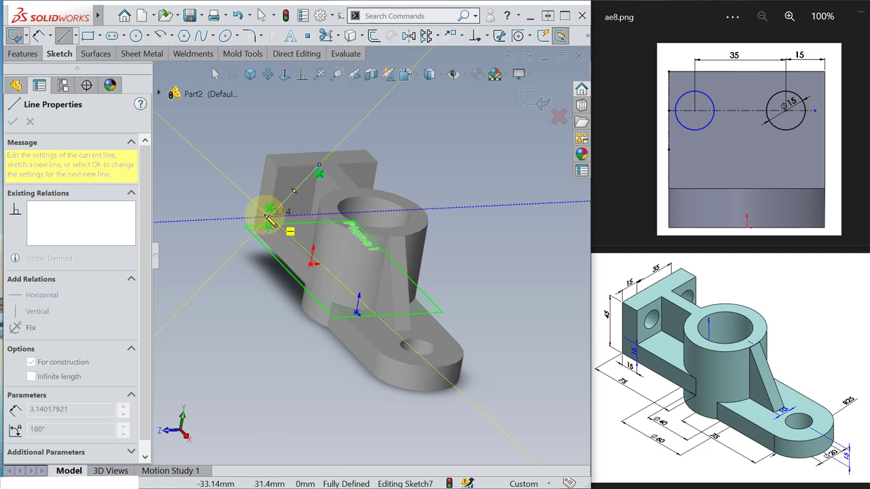
{"action": "key", "text": "Escape"}
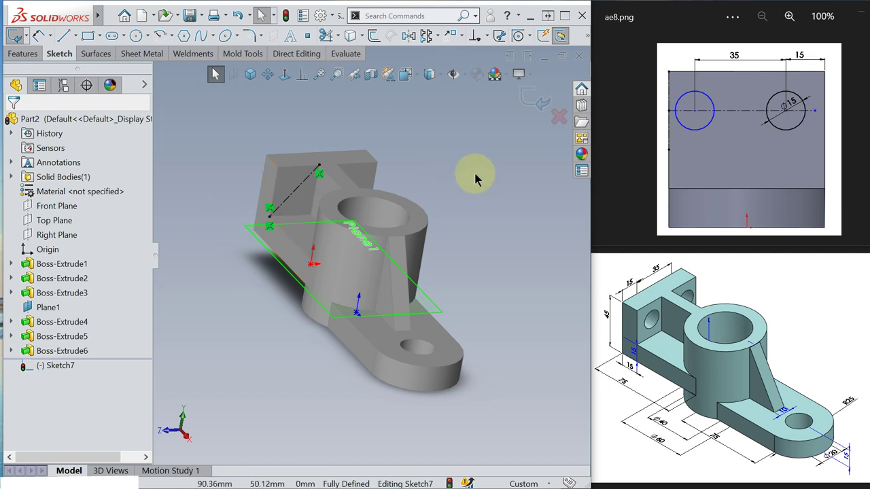
Draw a circle on the wall face, centred on the diagonal centerline.
{"action": "key", "text": "s"}
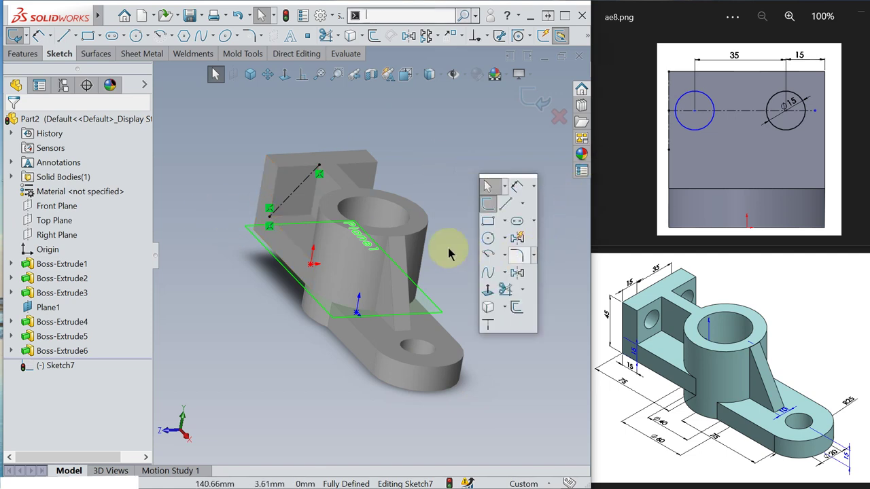
{"action": "left_click", "coordinate": [488, 238]}
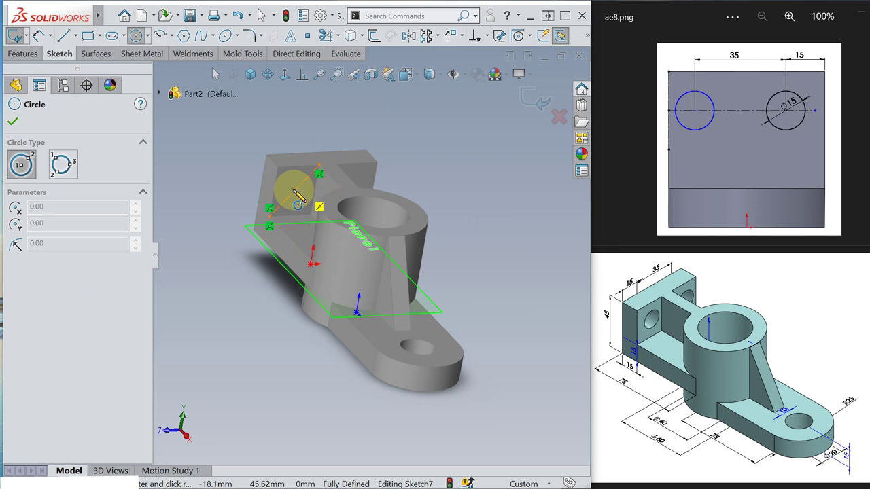
{"action": "left_click", "coordinate": [294, 192]}
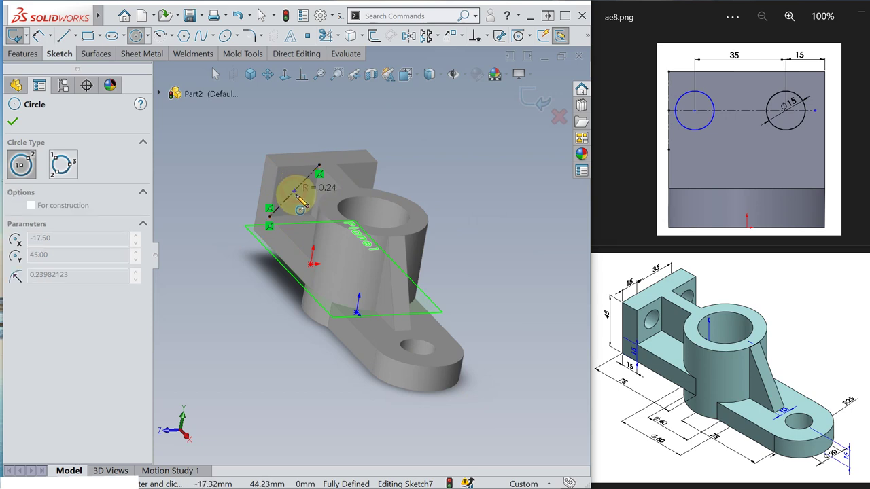
{"action": "left_click", "coordinate": [304, 214]}
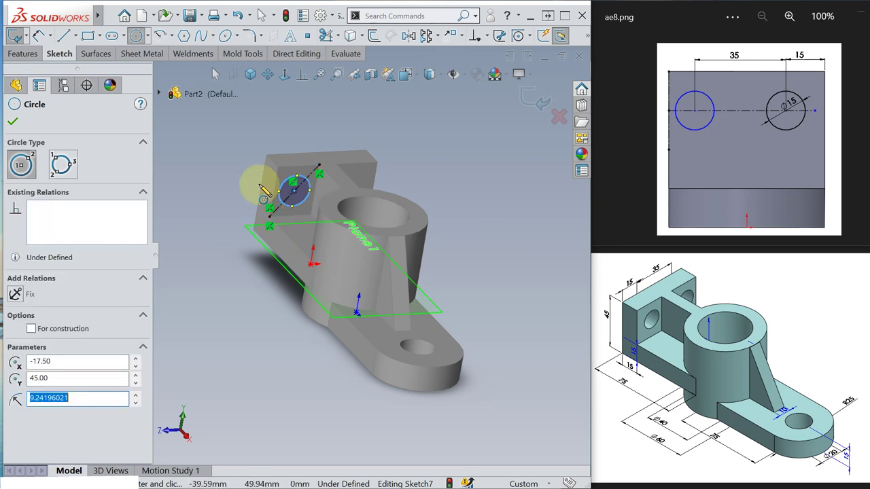
Dimension the circle to a 15 mm diameter and leave the sketch.
{"action": "key", "text": "s"}
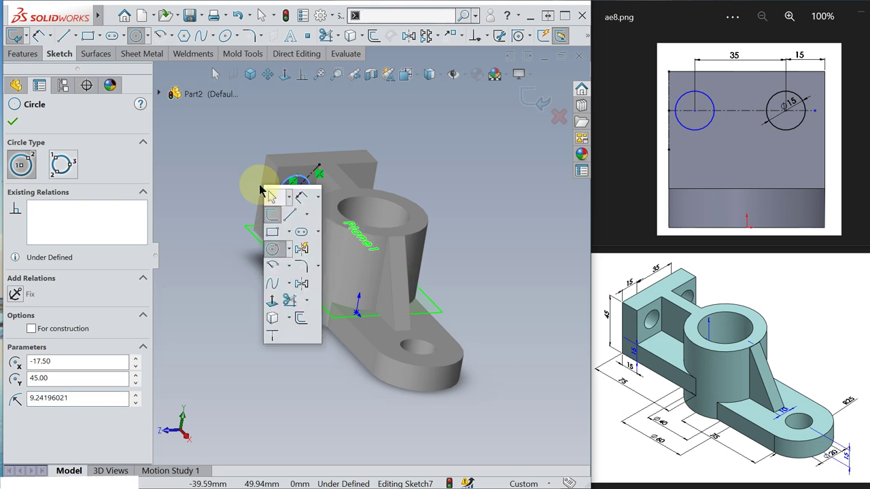
{"action": "left_click", "coordinate": [303, 198]}
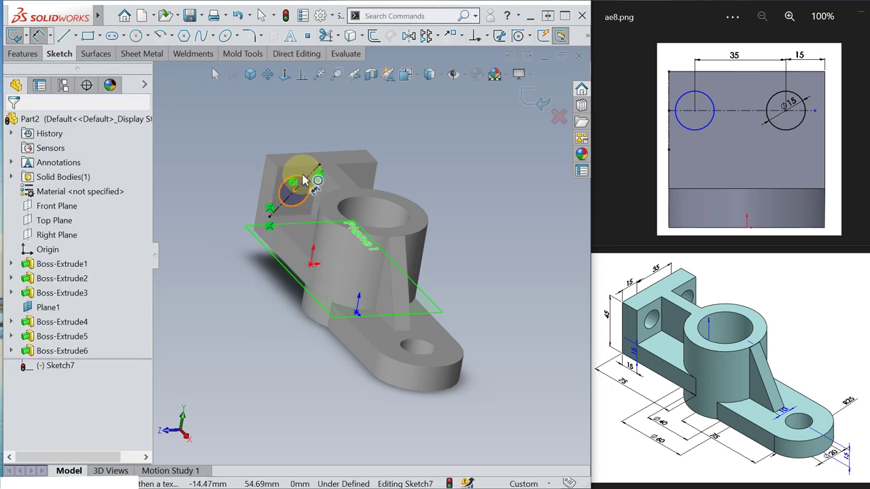
{"action": "left_click", "coordinate": [304, 180]}
{"action": "left_click", "coordinate": [238, 132]}
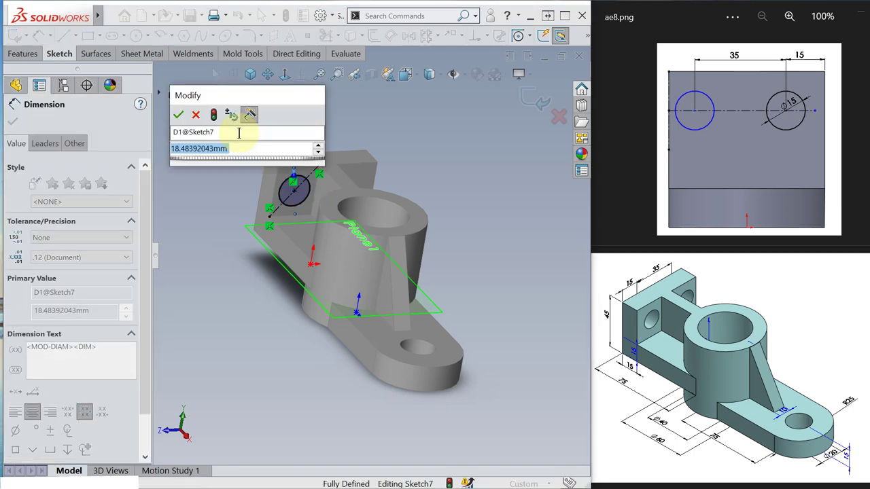
{"action": "type", "text": "15"}
{"action": "key", "text": "Return"}
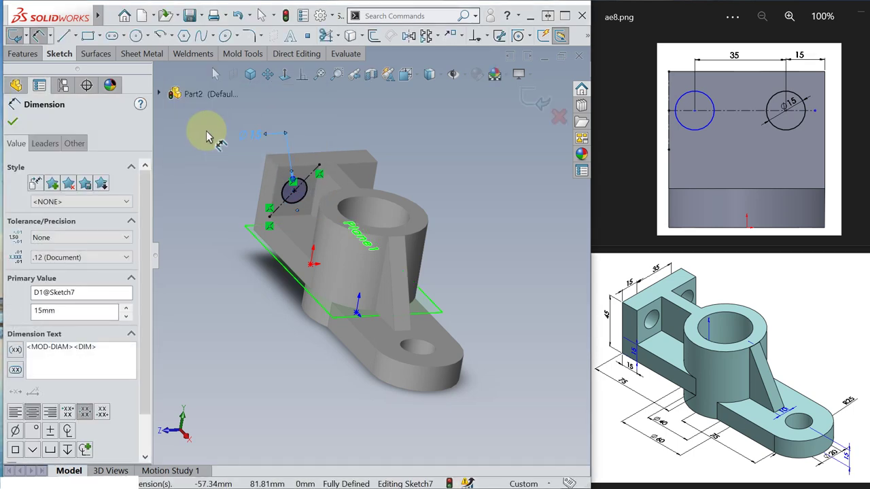
{"action": "key", "text": "Escape"}
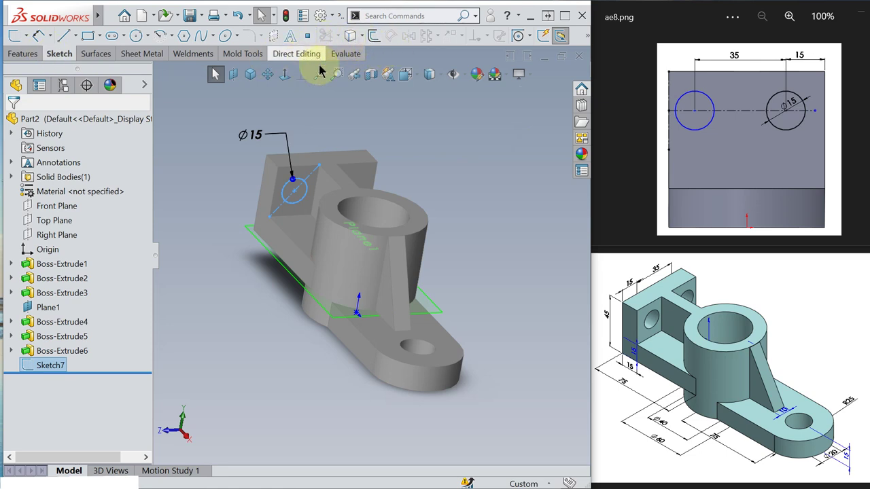
Select Sketch7 in the FeatureManager tree and choose Edit Sketch.
{"action": "left_click", "coordinate": [402, 127]}
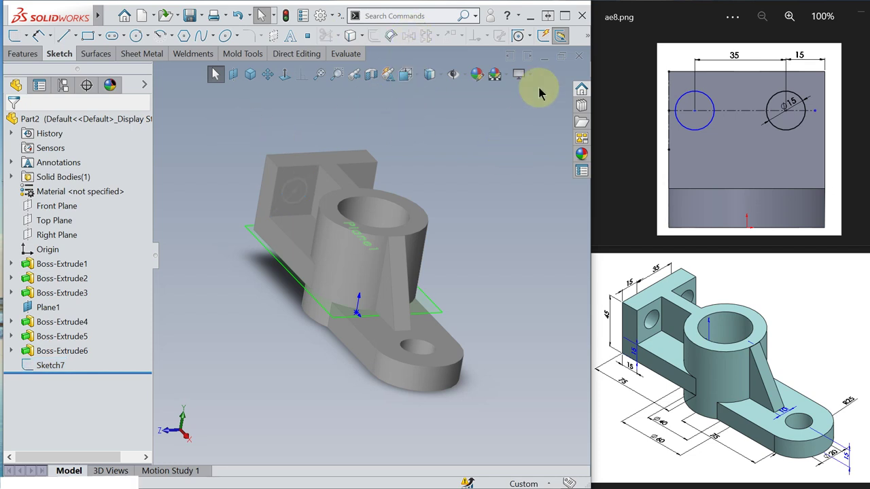
{"action": "left_click", "coordinate": [55, 367]}
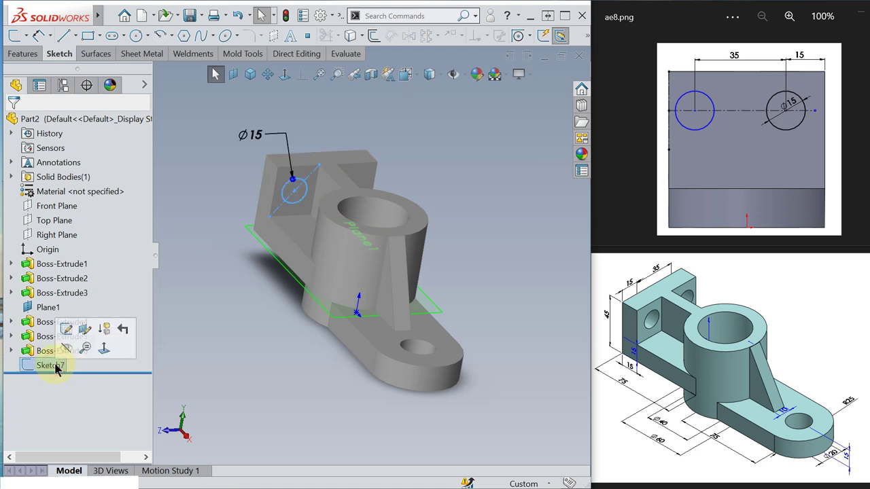
{"action": "left_click", "coordinate": [66, 330]}
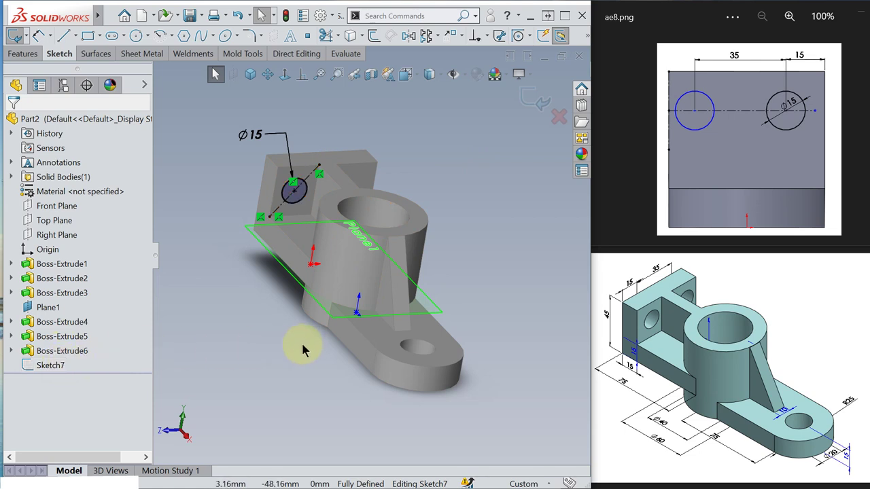
Mirror the Ø15 circle about the Front Plane, then exit Sketch7.
{"action": "left_click", "coordinate": [405, 38]}
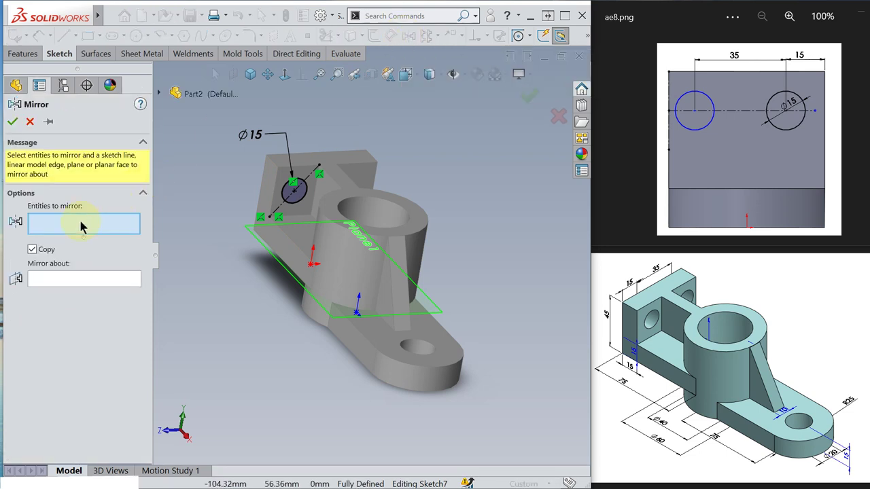
{"action": "left_click", "coordinate": [295, 207]}
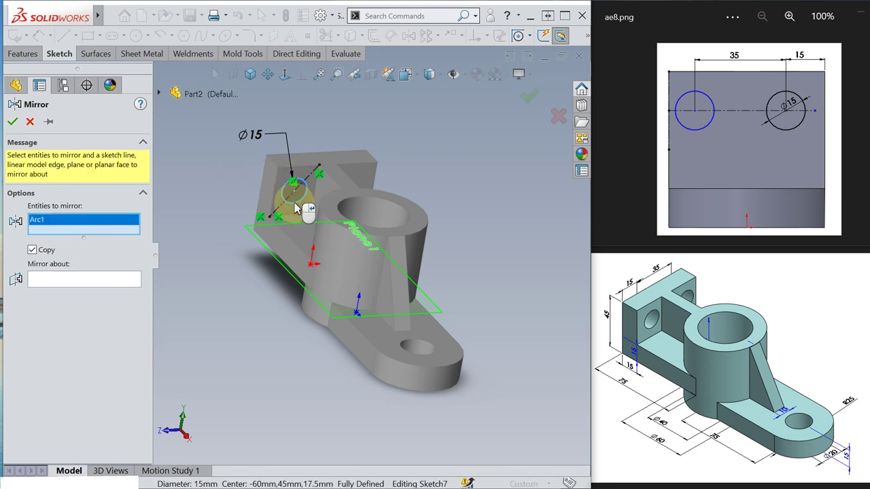
{"action": "left_click", "coordinate": [83, 289]}
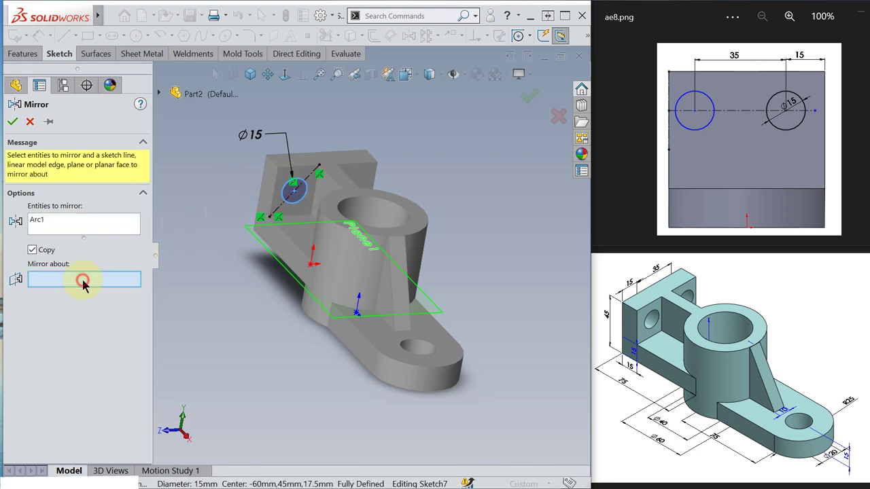
{"action": "left_click", "coordinate": [157, 93]}
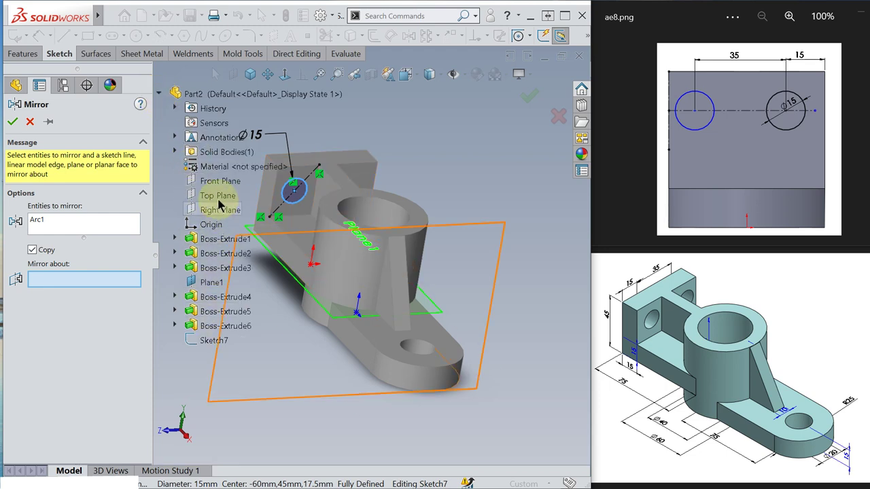
{"action": "left_click", "coordinate": [212, 183]}
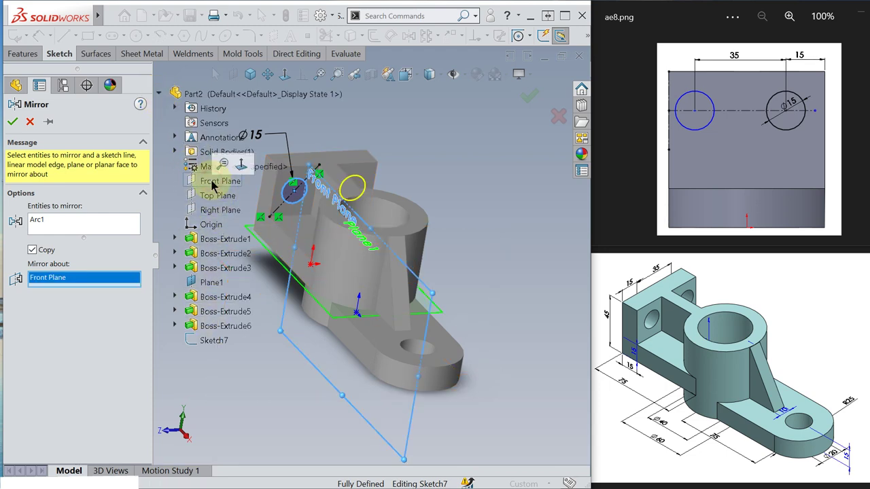
{"action": "left_click", "coordinate": [11, 121]}
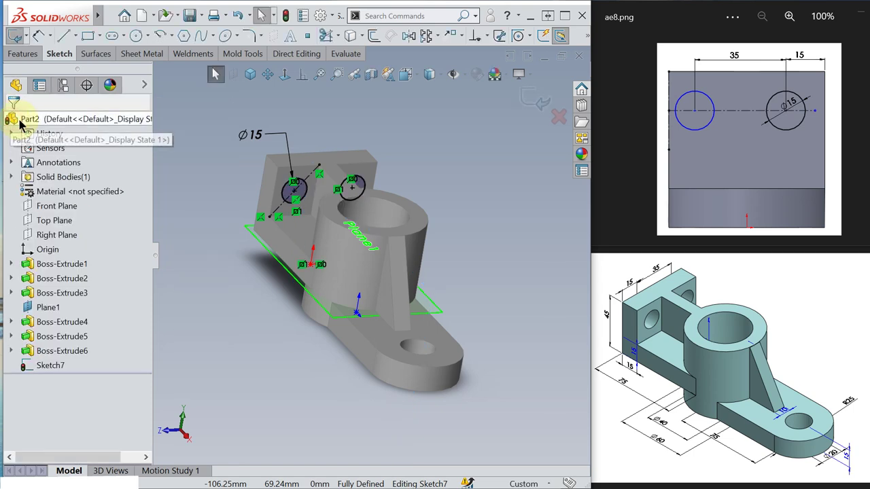
{"action": "mouse_move", "coordinate": [398, 116]}
{"action": "middle_mouse_down"}
{"action": "mouse_move", "coordinate": [448, 122]}
{"action": "mouse_move", "coordinate": [414, 142]}
{"action": "middle_mouse_up"}
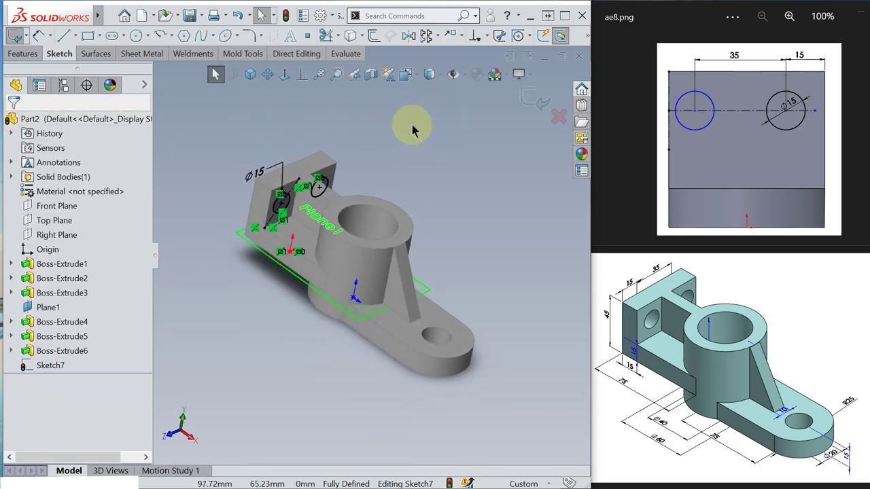
{"action": "left_click", "coordinate": [540, 101]}
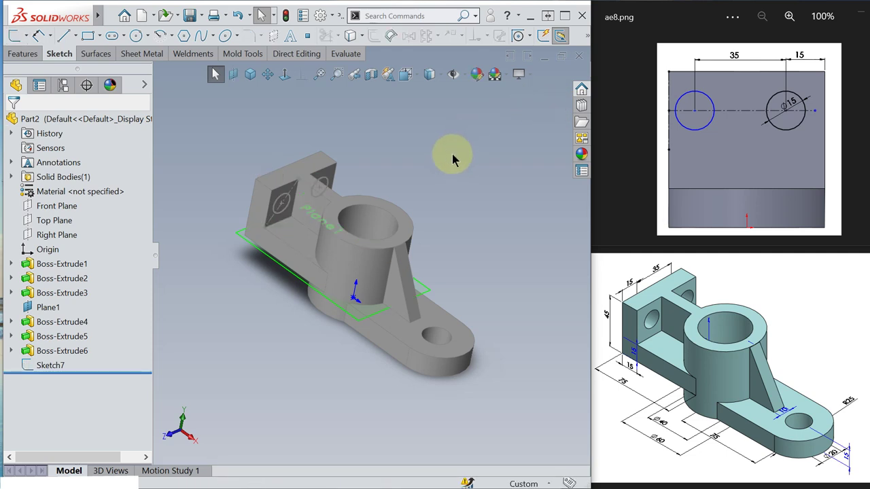
Extruded-cut Sketch7's two Ø15 circles 24 mm deep into the upright wall.
{"action": "key", "text": "s"}
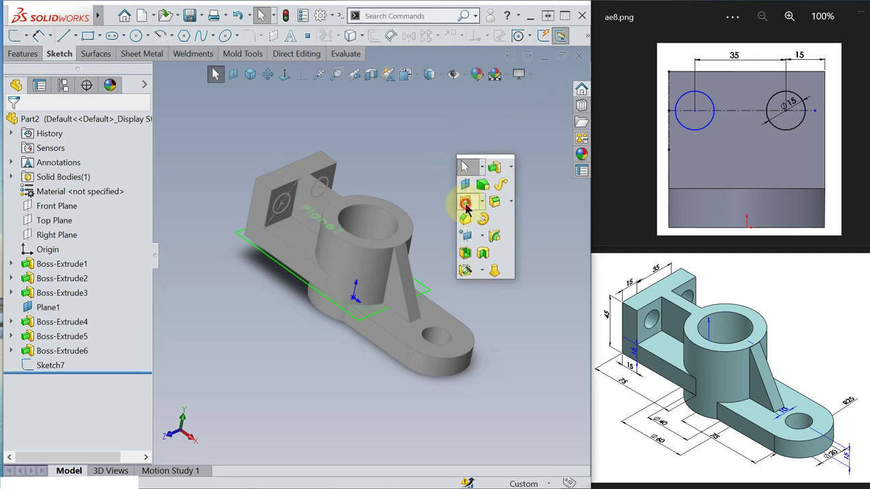
{"action": "left_click", "coordinate": [465, 200]}
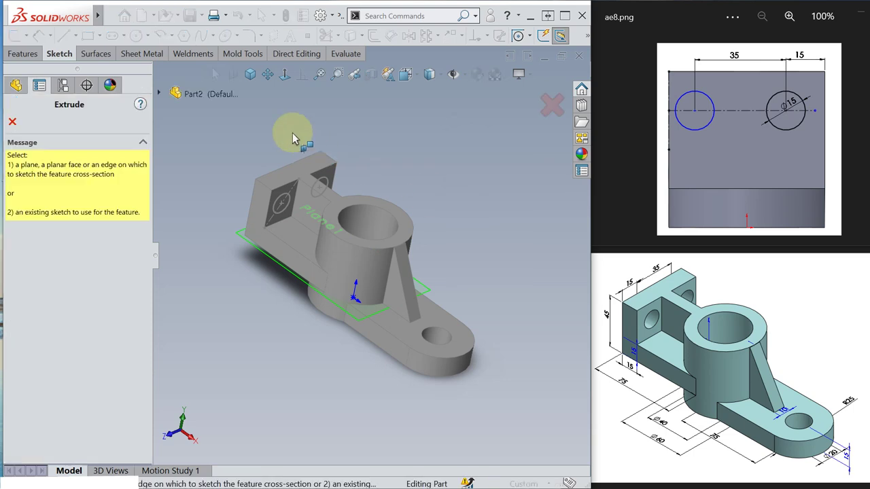
{"action": "left_click", "coordinate": [158, 94]}
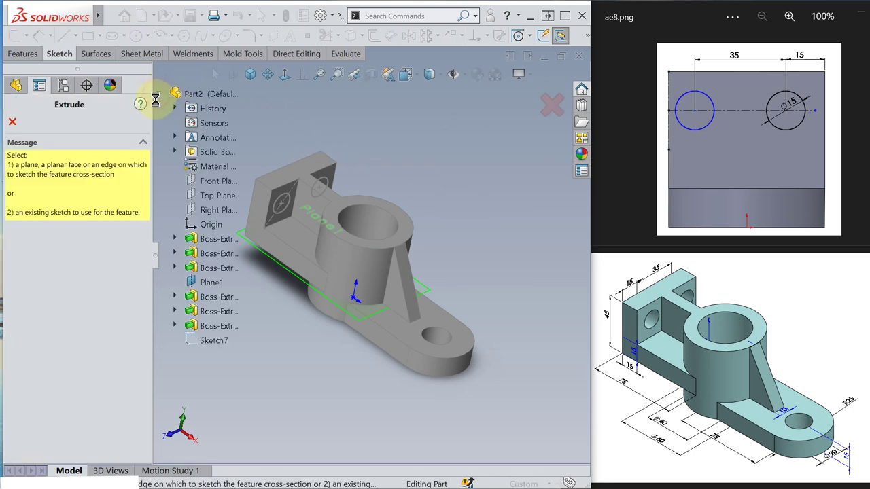
{"action": "left_click", "coordinate": [204, 340]}
{"action": "mouse_move", "coordinate": [281, 320]}
{"action": "middle_mouse_down"}
{"action": "mouse_move", "coordinate": [287, 333]}
{"action": "mouse_move", "coordinate": [331, 353]}
{"action": "middle_mouse_up"}
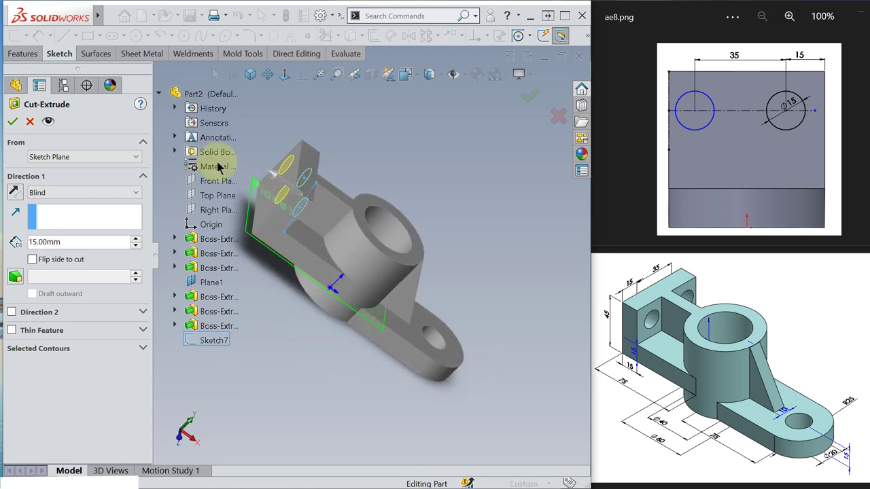
{"action": "left_click_drag", "start_coordinate": [277, 180], "coordinate": [325, 209]}
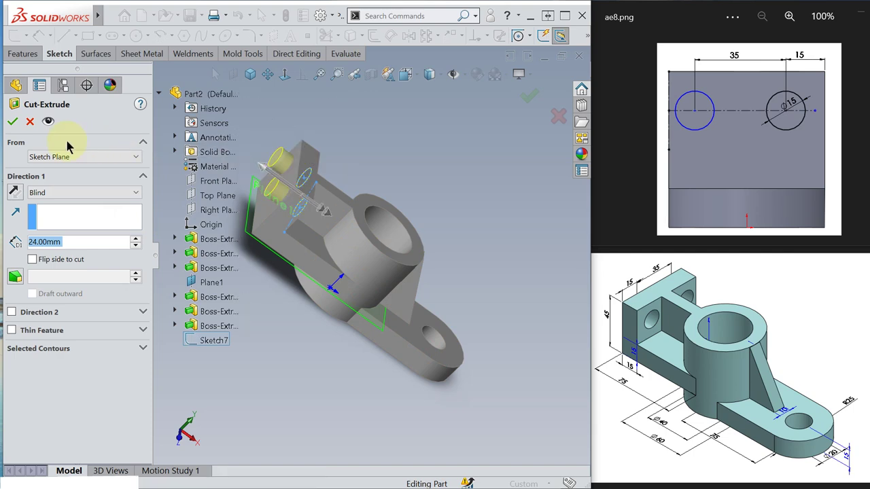
{"action": "left_click", "coordinate": [13, 122]}
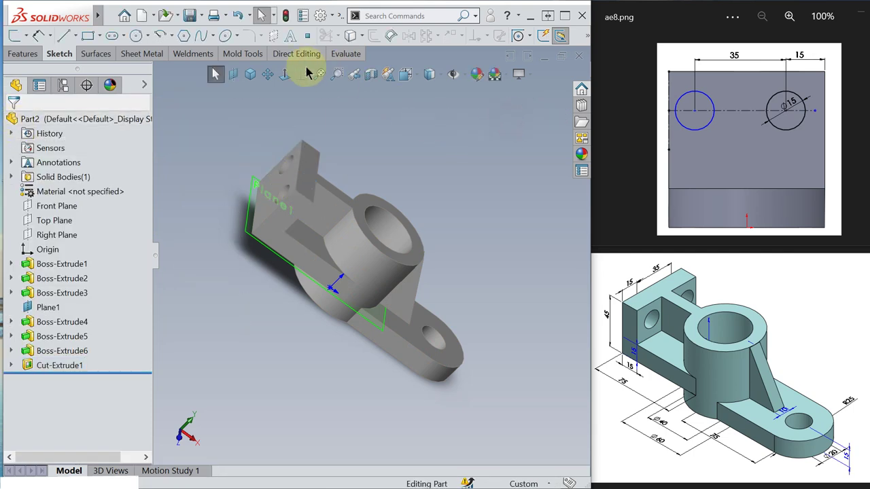
Switch to isometric view, hide Plane1, and zoom to fit the finished bracket.
{"action": "left_click", "coordinate": [245, 74]}
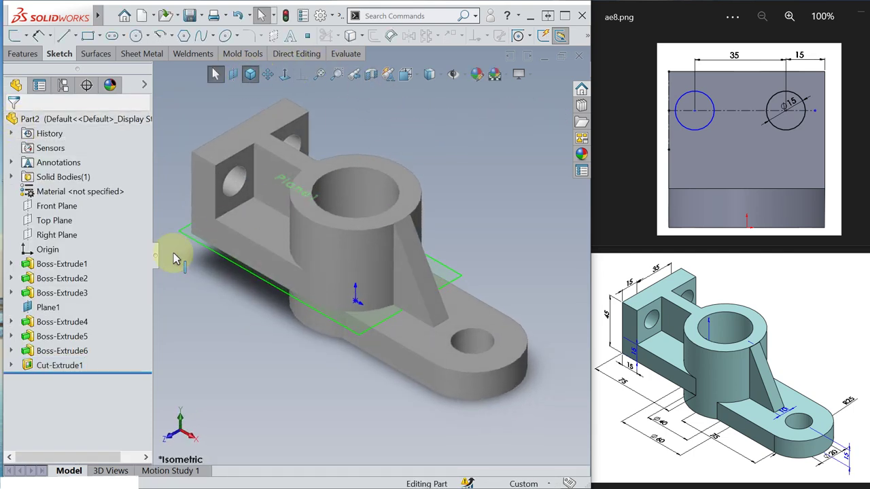
{"action": "left_click", "coordinate": [57, 310]}
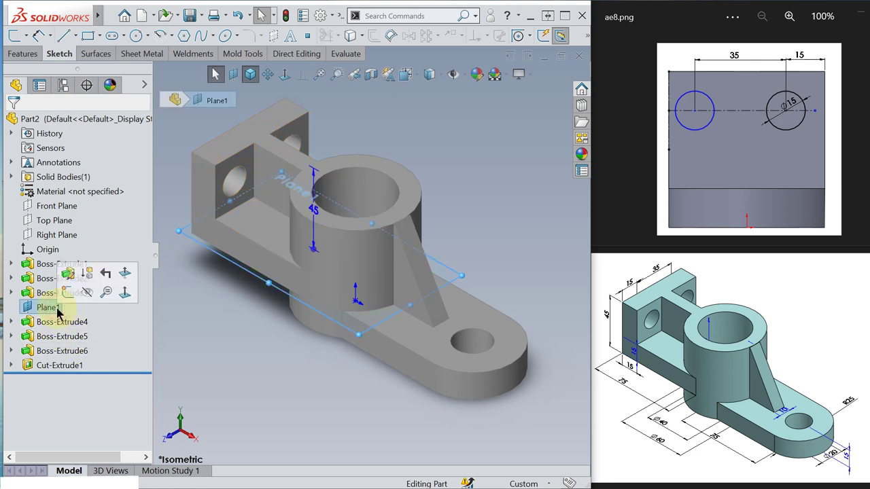
{"action": "left_click", "coordinate": [87, 293]}
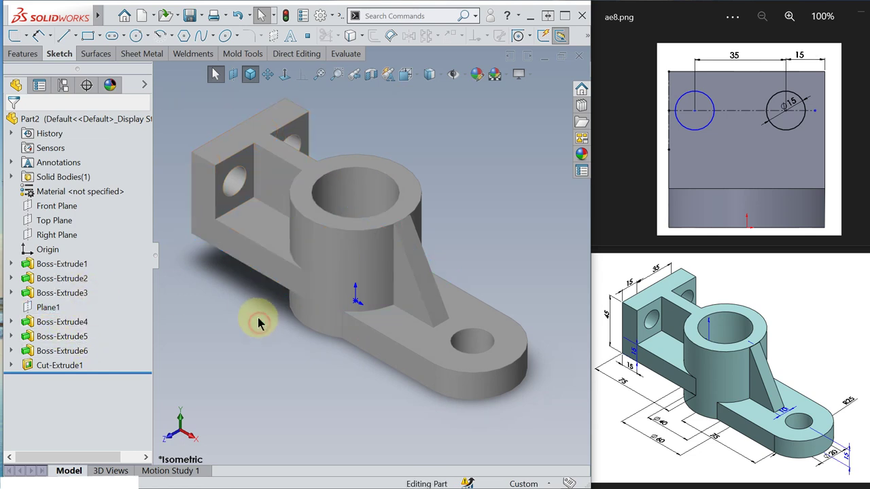
{"action": "scroll", "coordinate": [260, 320], "scroll_direction": "down", "scroll_amount": 2}
{"action": "key", "text": "f"}
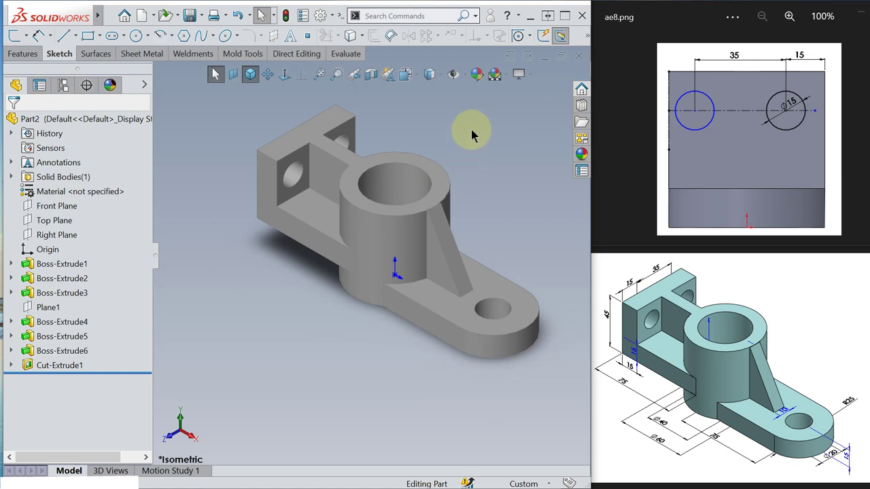